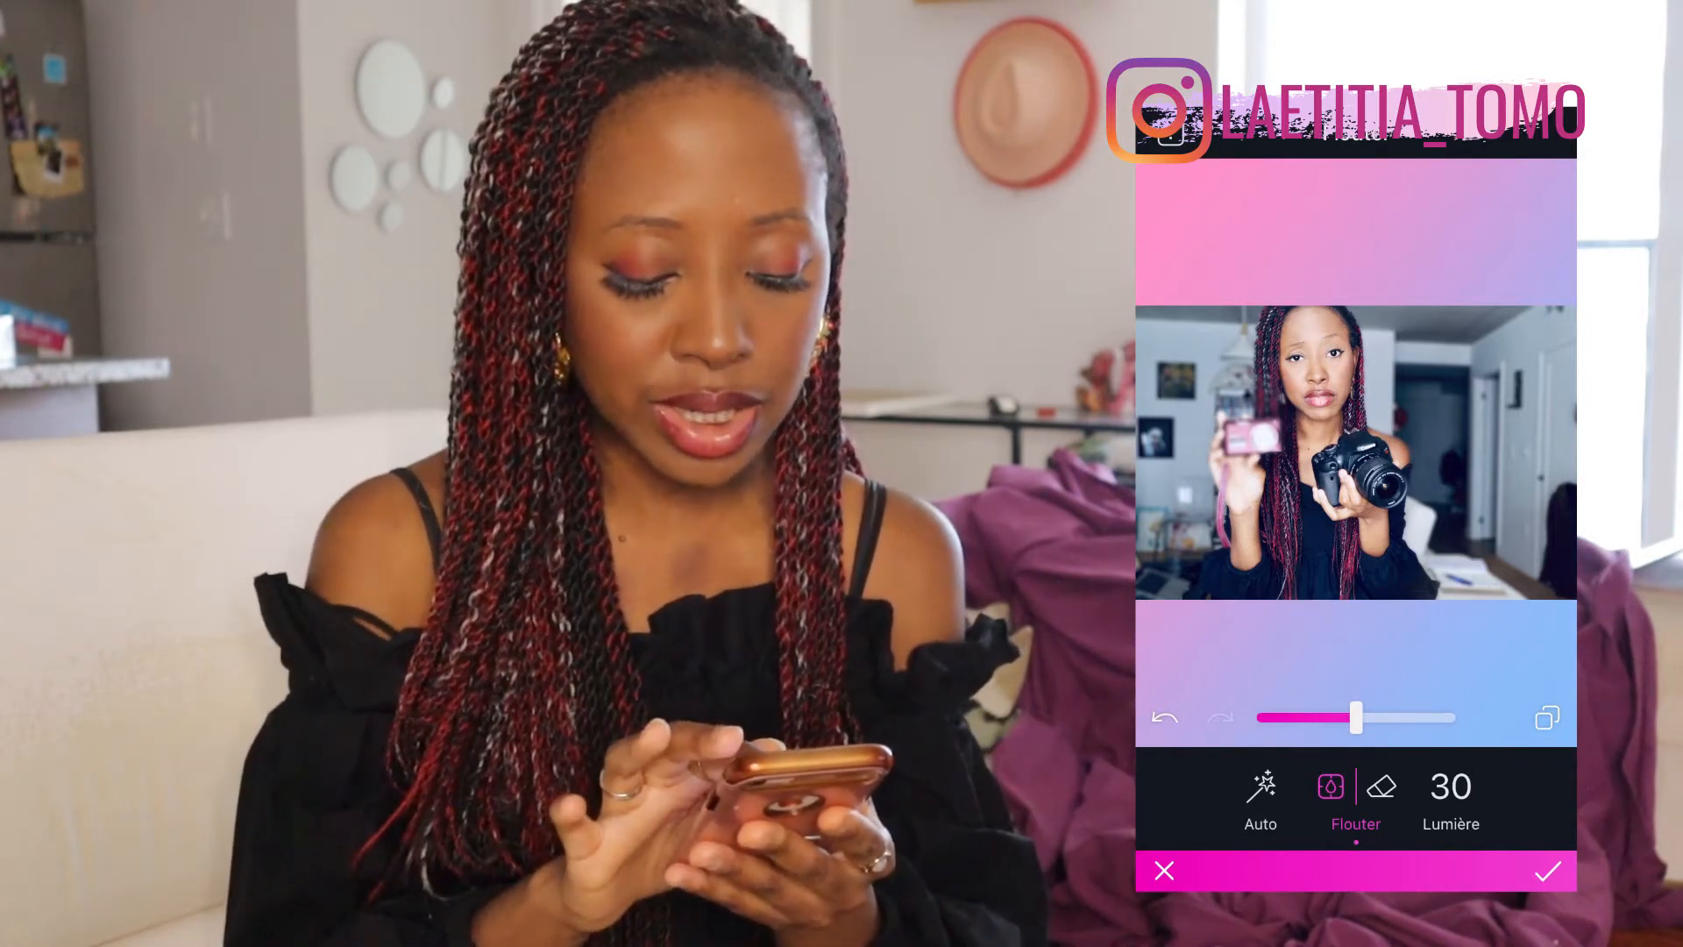
Step: Switch the Flouter (blur) tool to its eraser for the photo of the woman holding two cameras
{"action": "left_click", "coordinate": [1381, 786]}
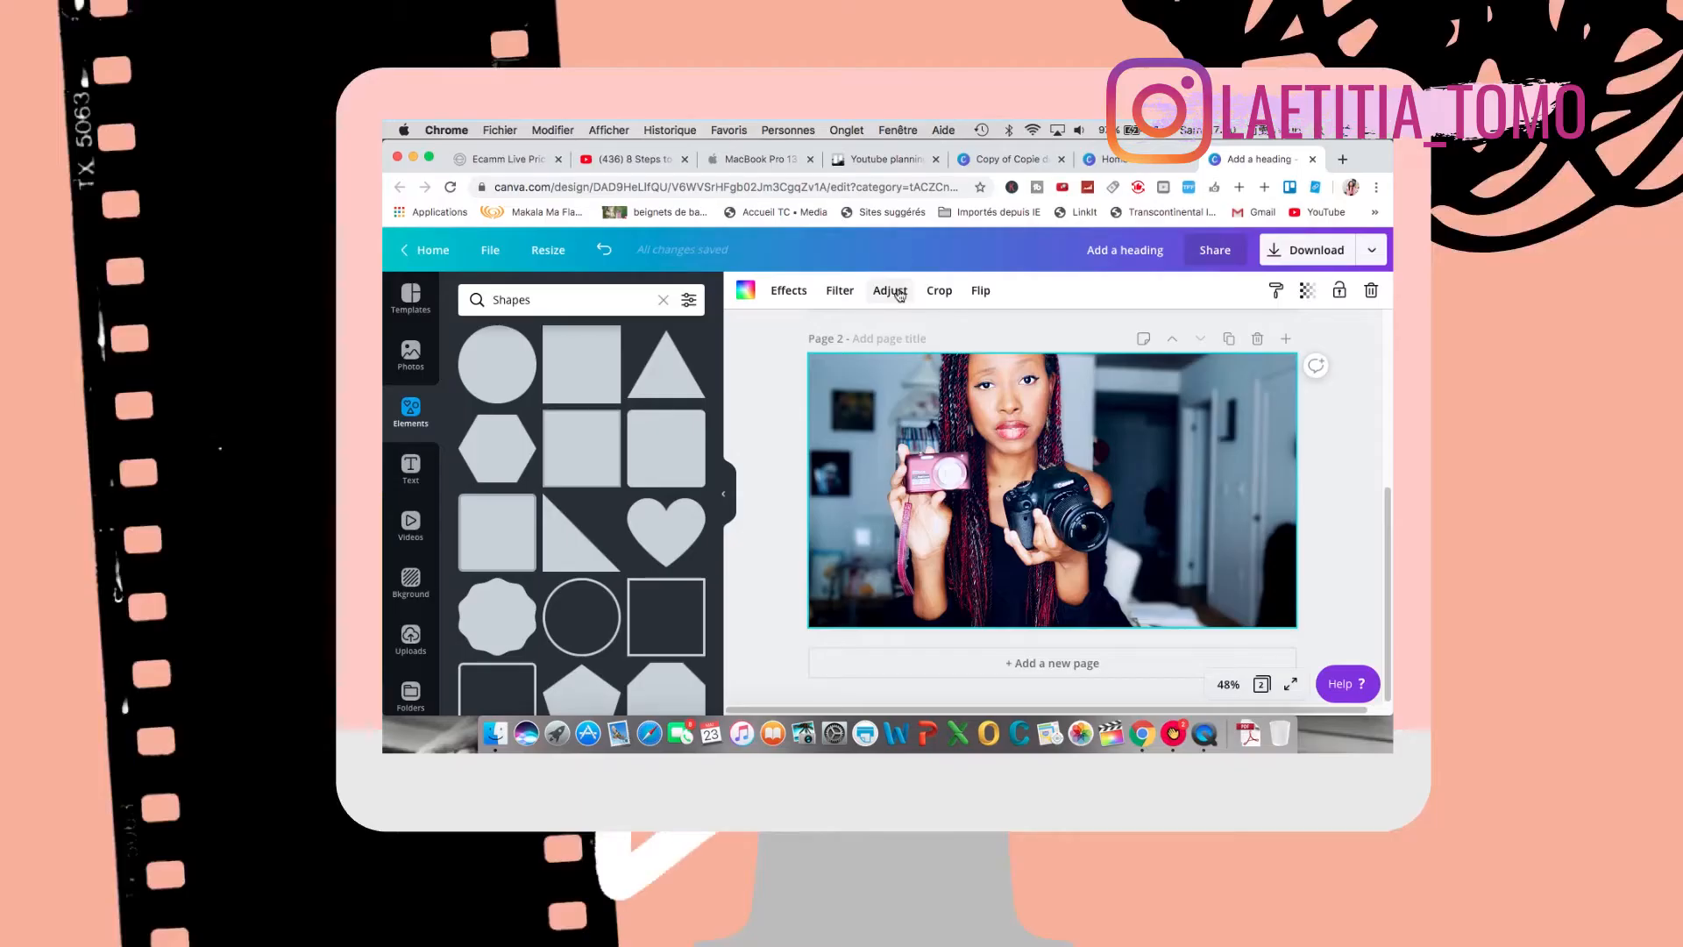
Step: Try a lower saturation on the page 2 photo and set it back to 30
{"action": "left_click", "coordinate": [898, 295]}
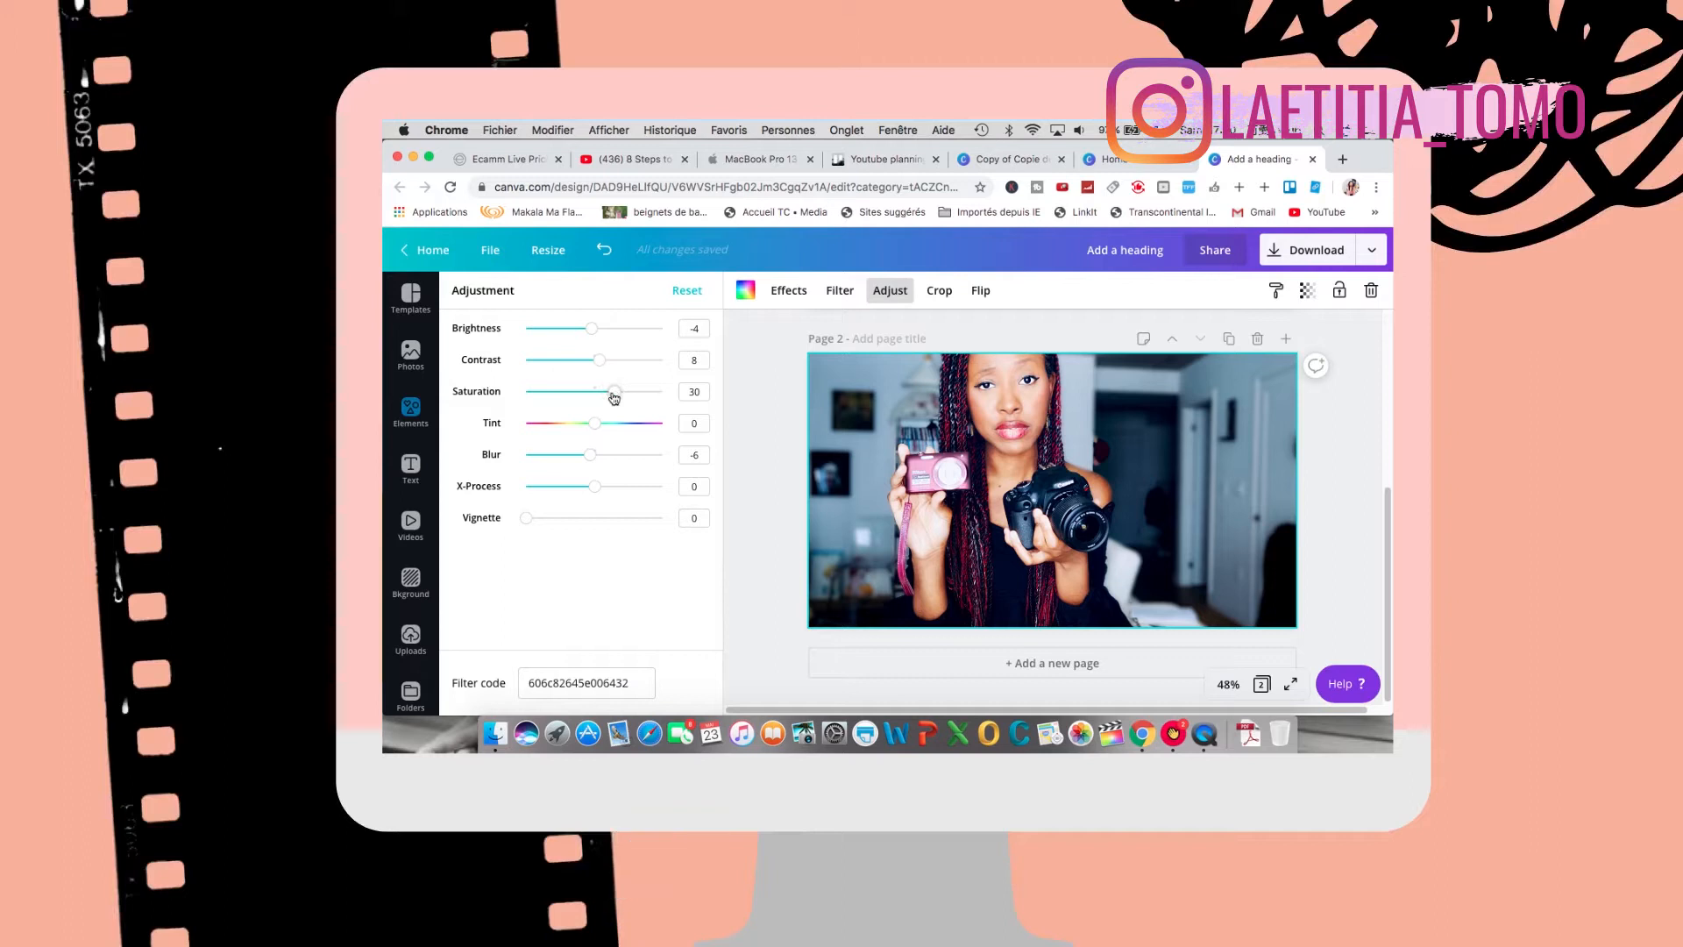
{"action": "left_click_drag", "start_coordinate": [614, 398], "coordinate": [592, 396]}
{"action": "left_click_drag", "start_coordinate": [592, 397], "coordinate": [617, 397]}
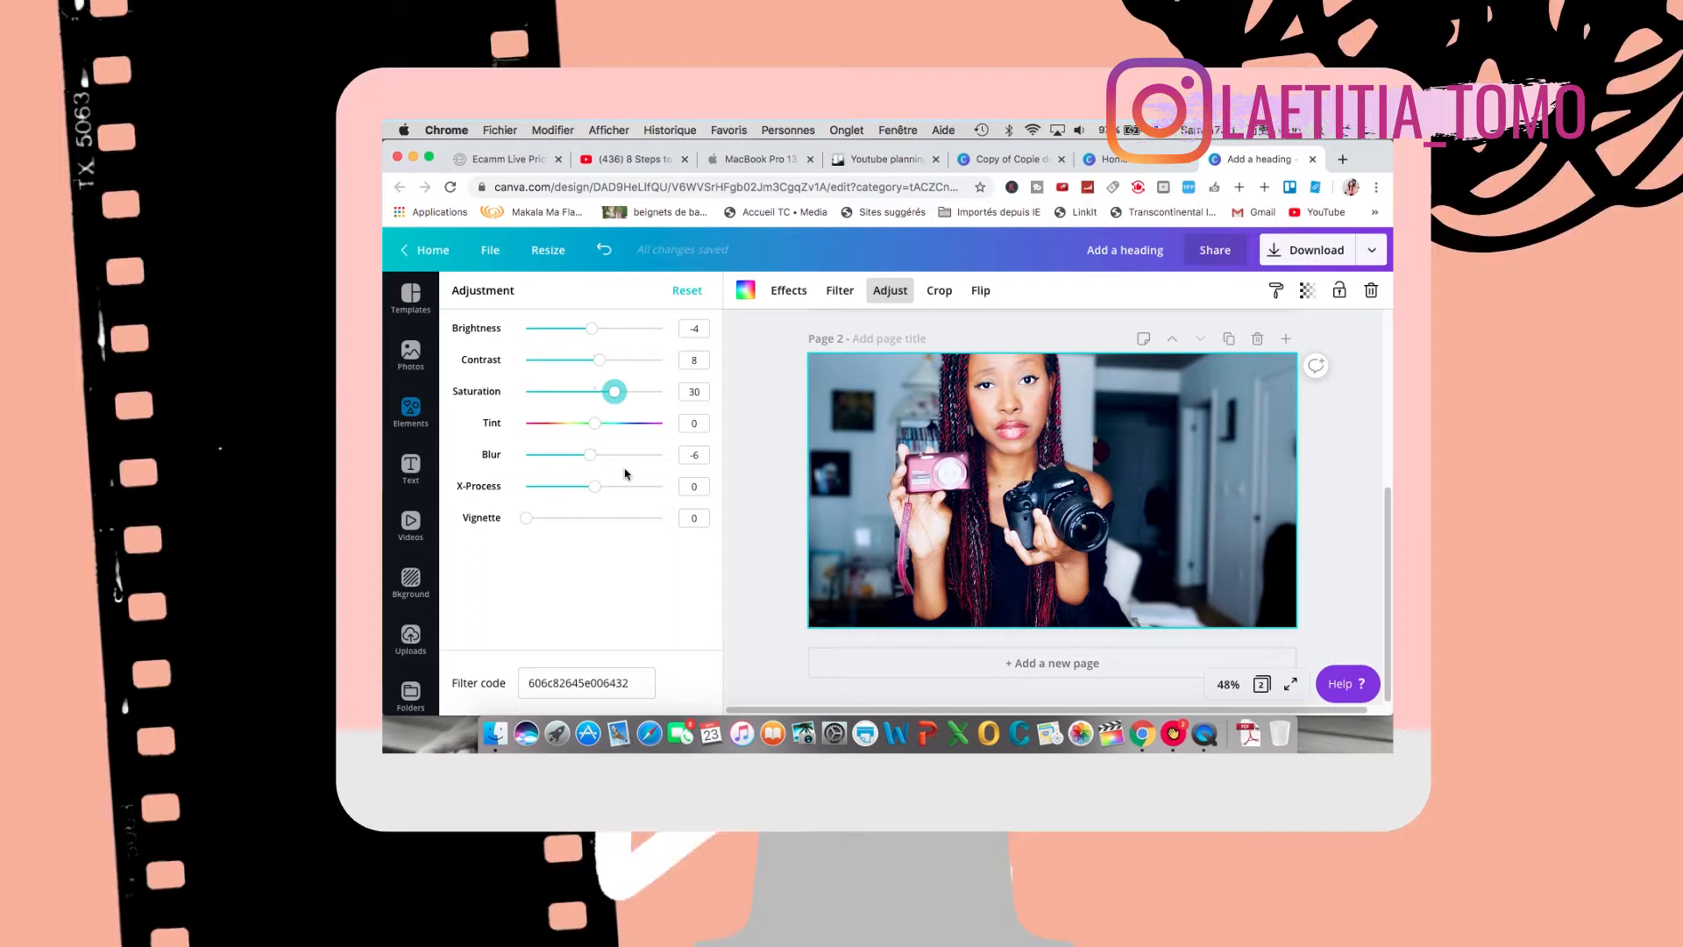
Step: Add a heading to page 2 and place it on the photo just below the black camera
{"action": "scroll", "coordinate": [1028, 554], "scroll_direction": "up", "scroll_amount": 4}
{"action": "scroll", "coordinate": [1027, 554], "scroll_direction": "down", "scroll_amount": 5}
{"action": "scroll", "coordinate": [1028, 554], "scroll_direction": "up", "scroll_amount": 3}
{"action": "scroll", "coordinate": [1028, 555], "scroll_direction": "down", "scroll_amount": 3}
{"action": "left_click", "coordinate": [411, 467]}
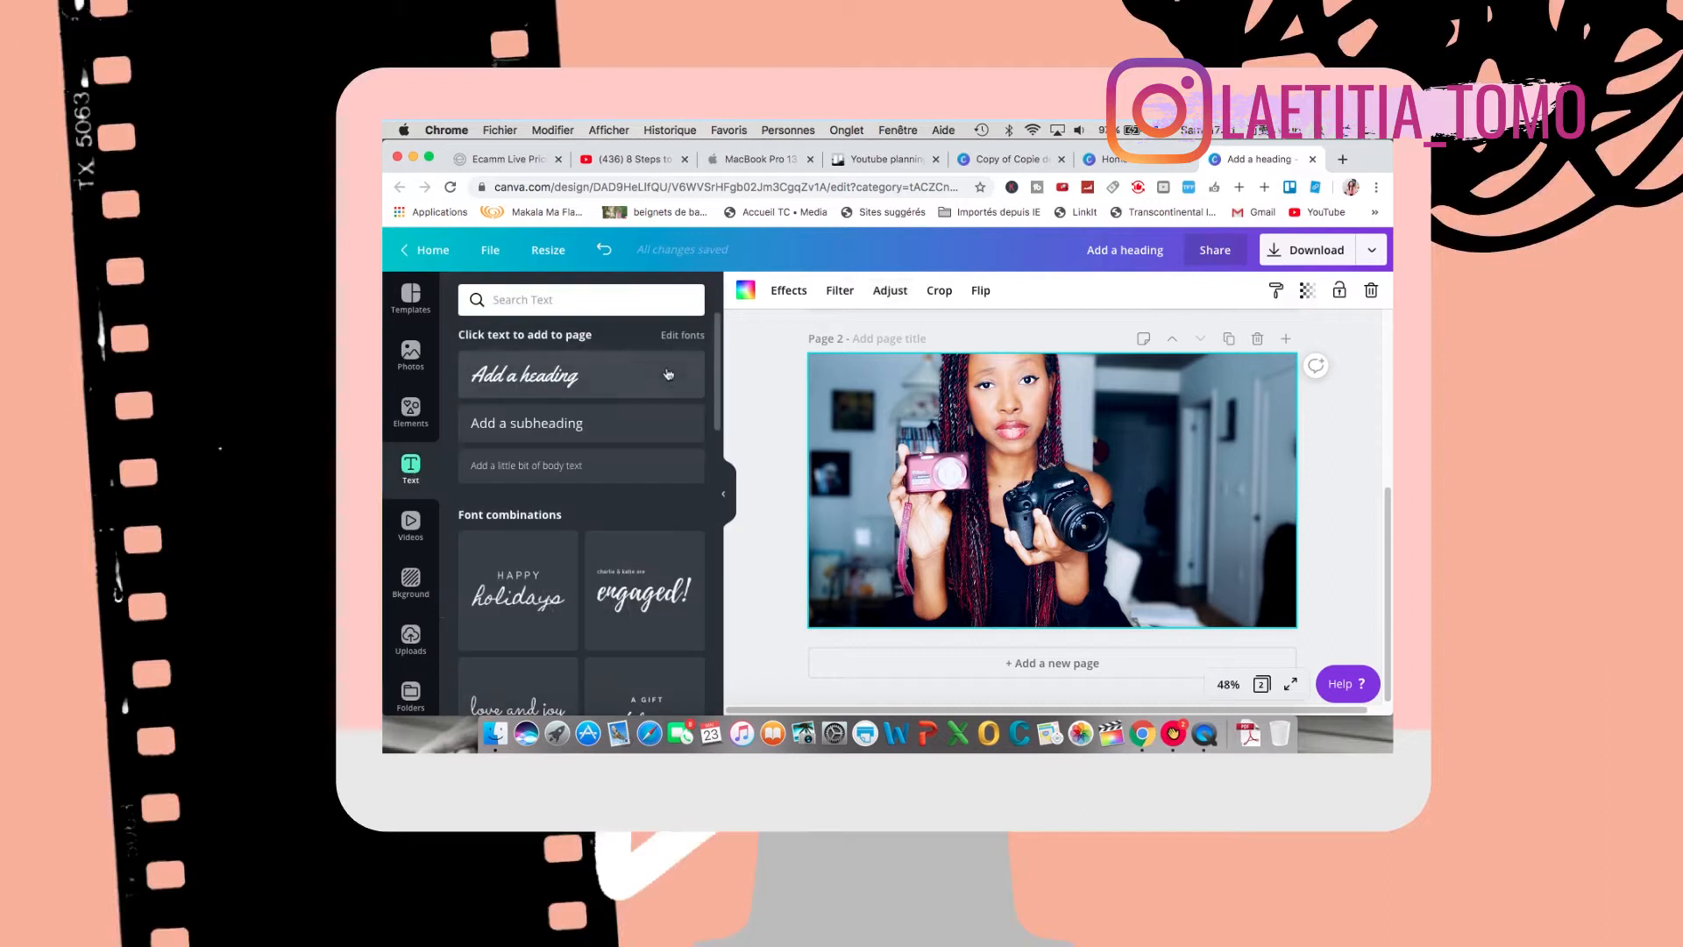
{"action": "left_click", "coordinate": [577, 378]}
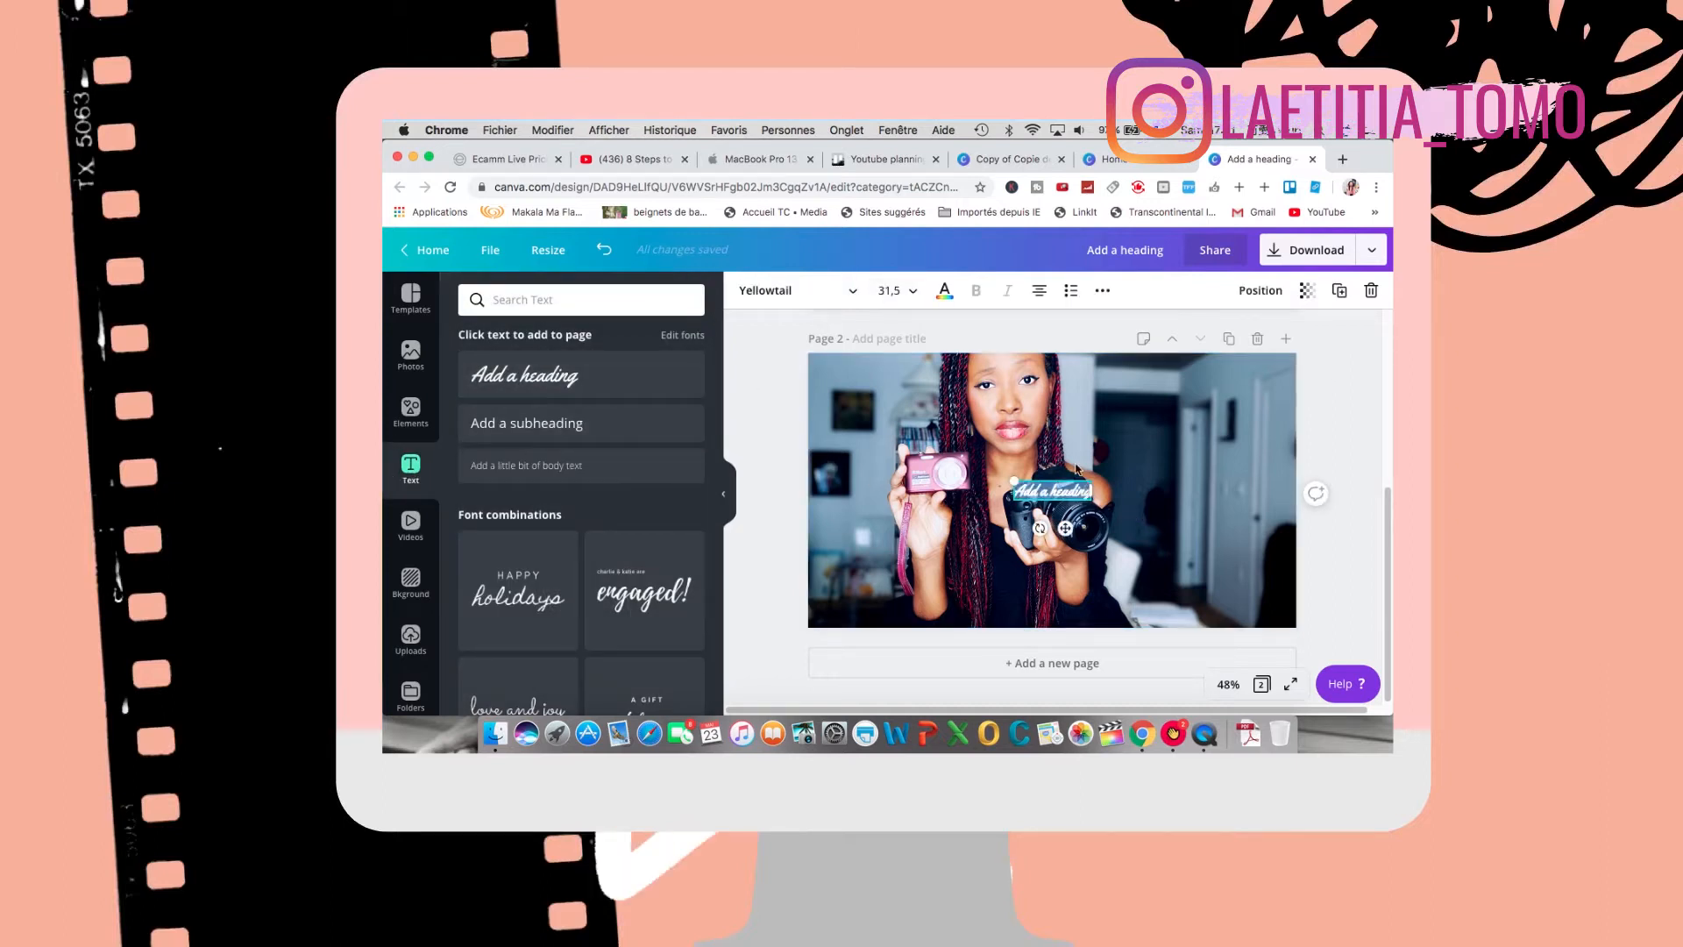
{"action": "left_click", "coordinate": [1133, 491]}
{"action": "left_click", "coordinate": [1064, 493]}
{"action": "left_click_drag", "start_coordinate": [1067, 497], "coordinate": [1093, 576]}
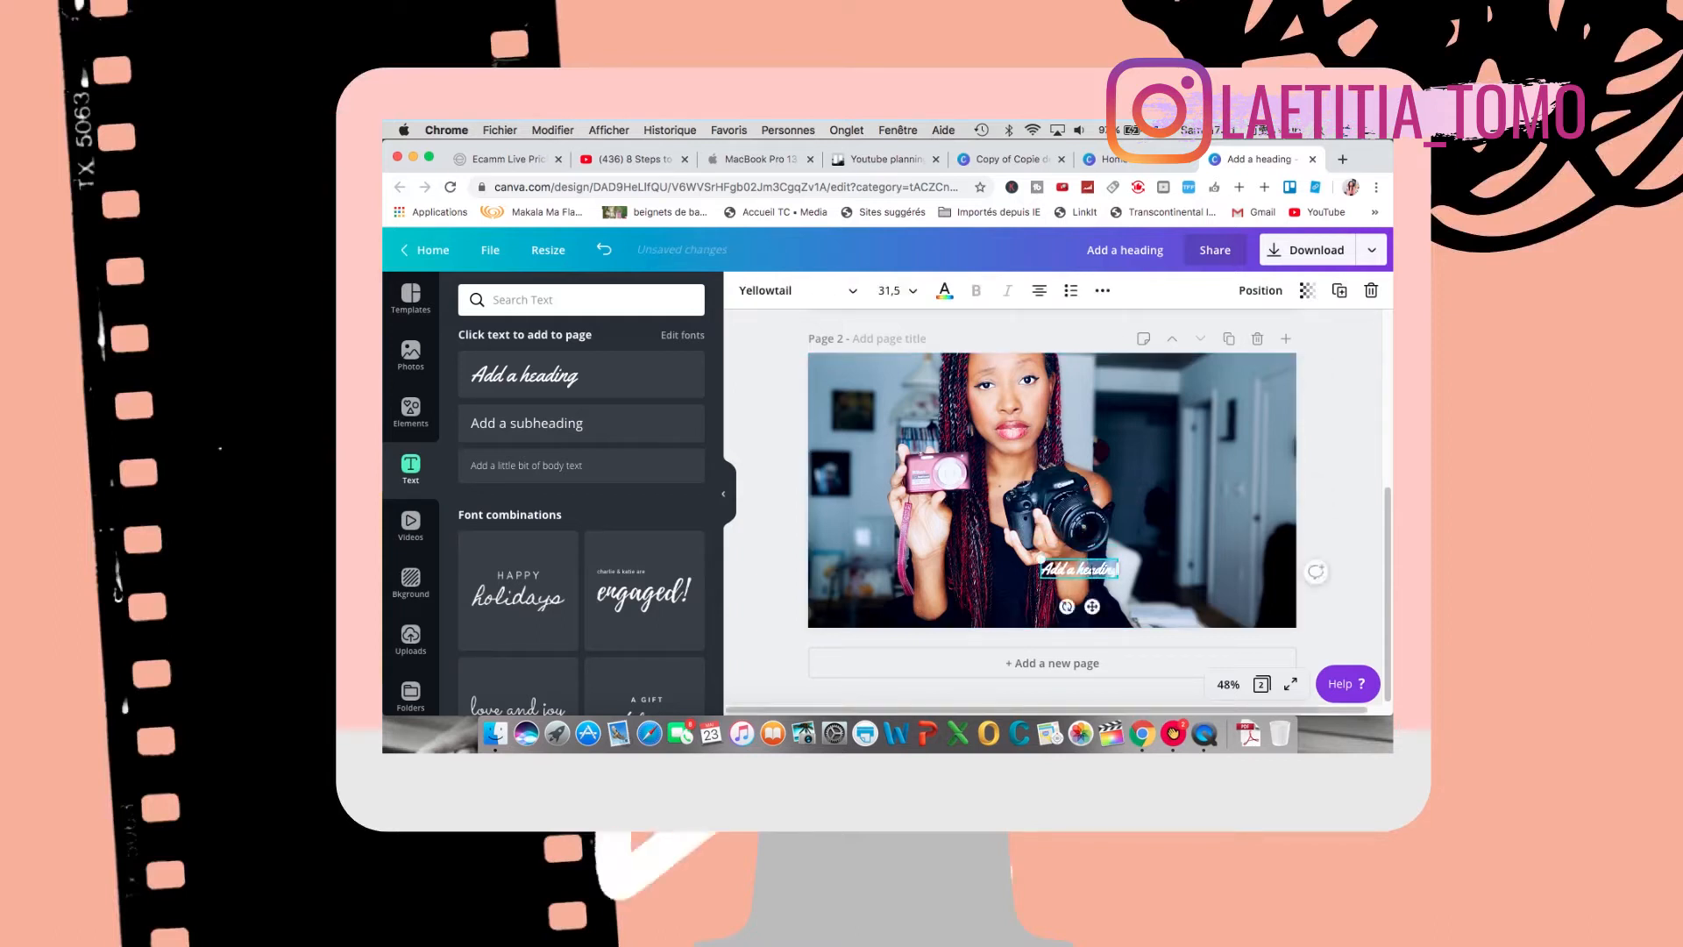
Step: Replace the heading text with 1999$ and enlarge it to a font size of about 73.3
{"action": "key", "text": "BackSpace"}
{"action": "key", "text": "BackSpace"}
{"action": "key", "text": "BackSpace"}
{"action": "key", "text": "BackSpace"}
{"action": "key", "text": "BackSpace"}
{"action": "key", "text": "BackSpace"}
{"action": "key", "text": "BackSpace"}
{"action": "key", "text": "BackSpace"}
{"action": "key", "text": "BackSpace"}
{"action": "key", "text": "BackSpace"}
{"action": "type", "text": "1999"}
{"action": "left_click_drag", "start_coordinate": [1101, 575], "coordinate": [1138, 594]}
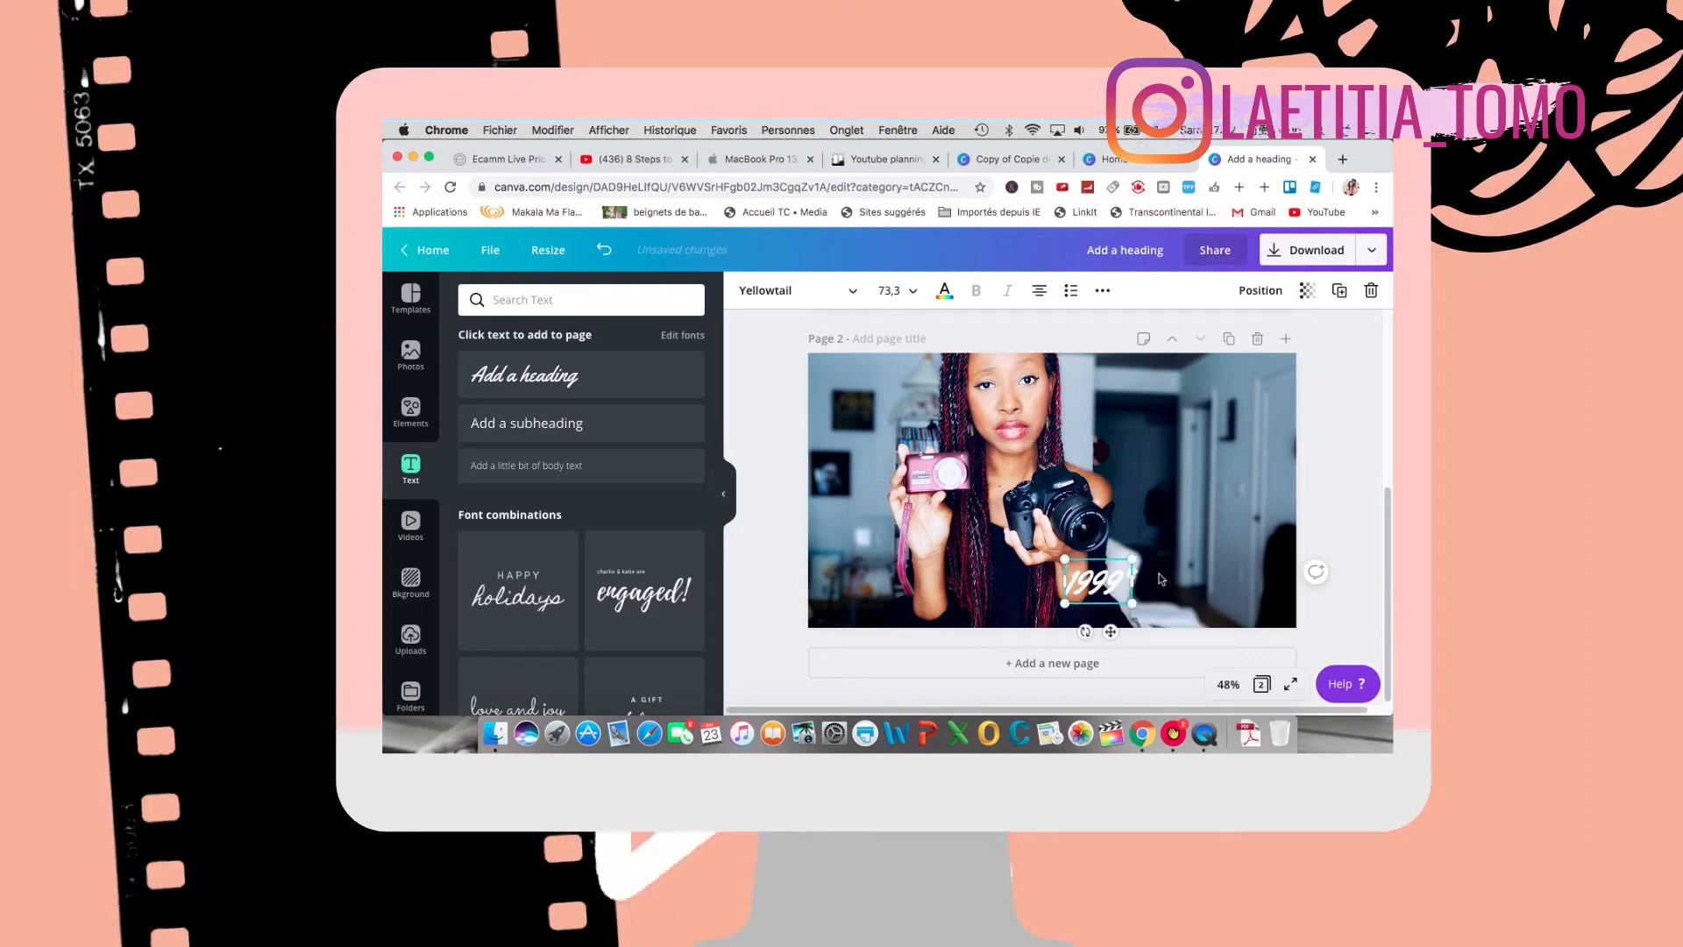
{"action": "key", "text": "BackSpace"}
{"action": "type", "text": "'"}
{"action": "key", "text": "BackSpace"}
{"action": "type", "text": "s"}
{"action": "left_click", "coordinate": [1171, 573]}
Step: Set the 1999$ text's font to Oswald and enlarge it to a size of about 84.2
{"action": "left_click", "coordinate": [1103, 587]}
{"action": "left_click", "coordinate": [847, 293]}
{"action": "left_click", "coordinate": [559, 337]}
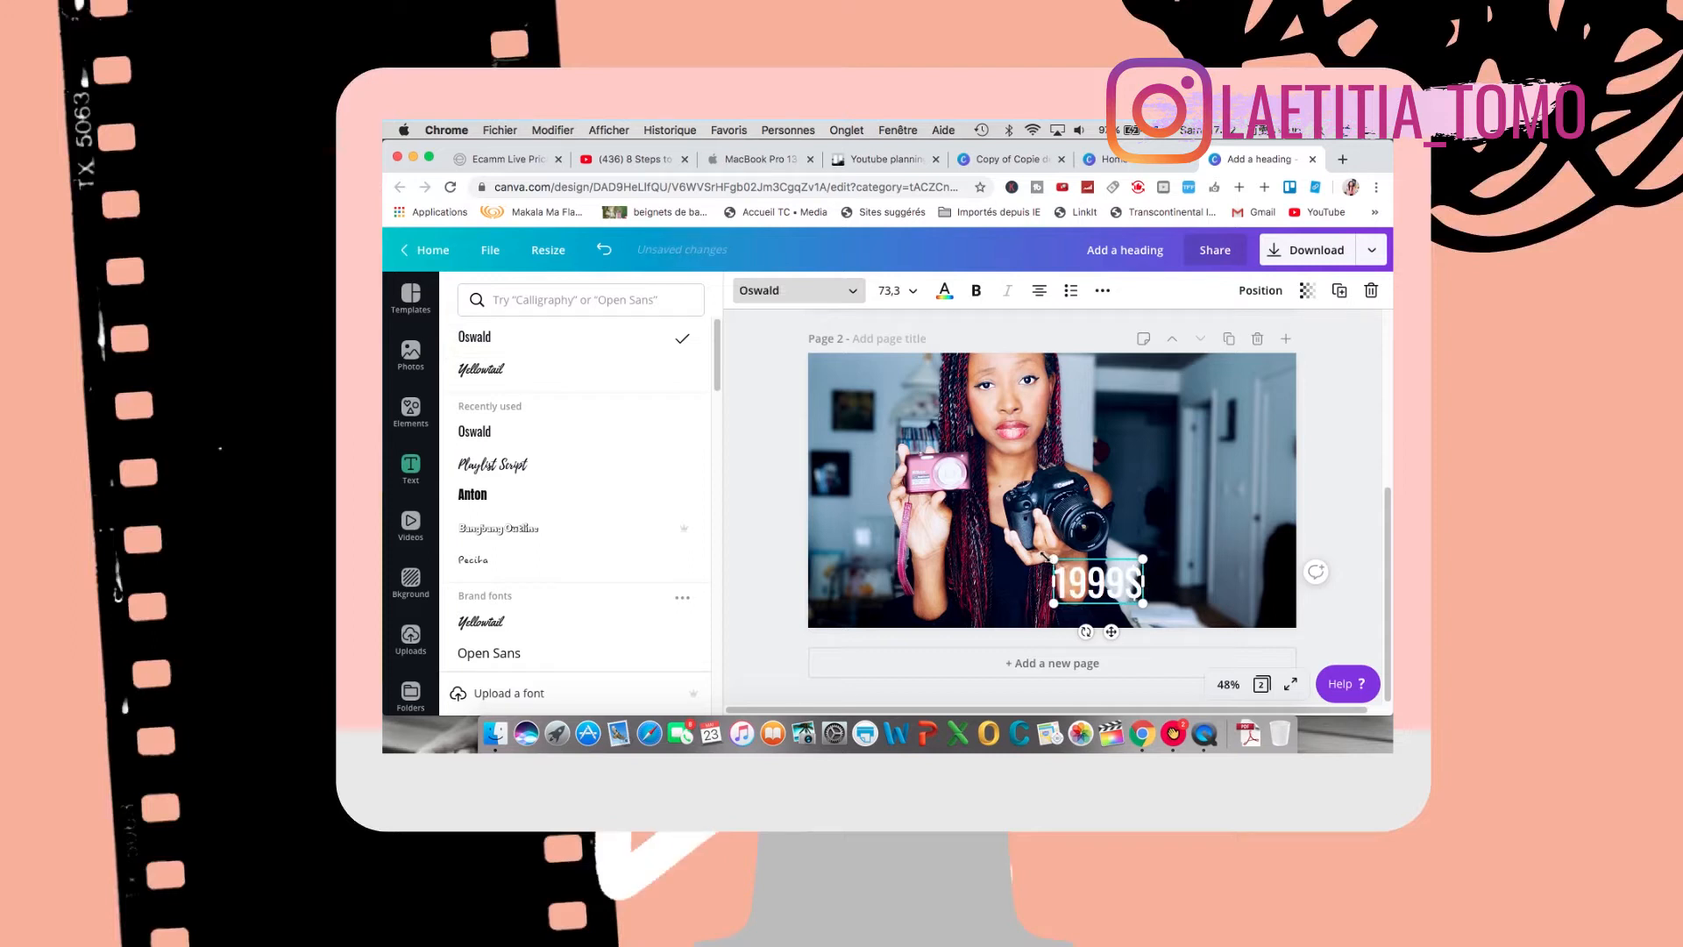
{"action": "left_click_drag", "start_coordinate": [1050, 559], "coordinate": [1039, 554]}
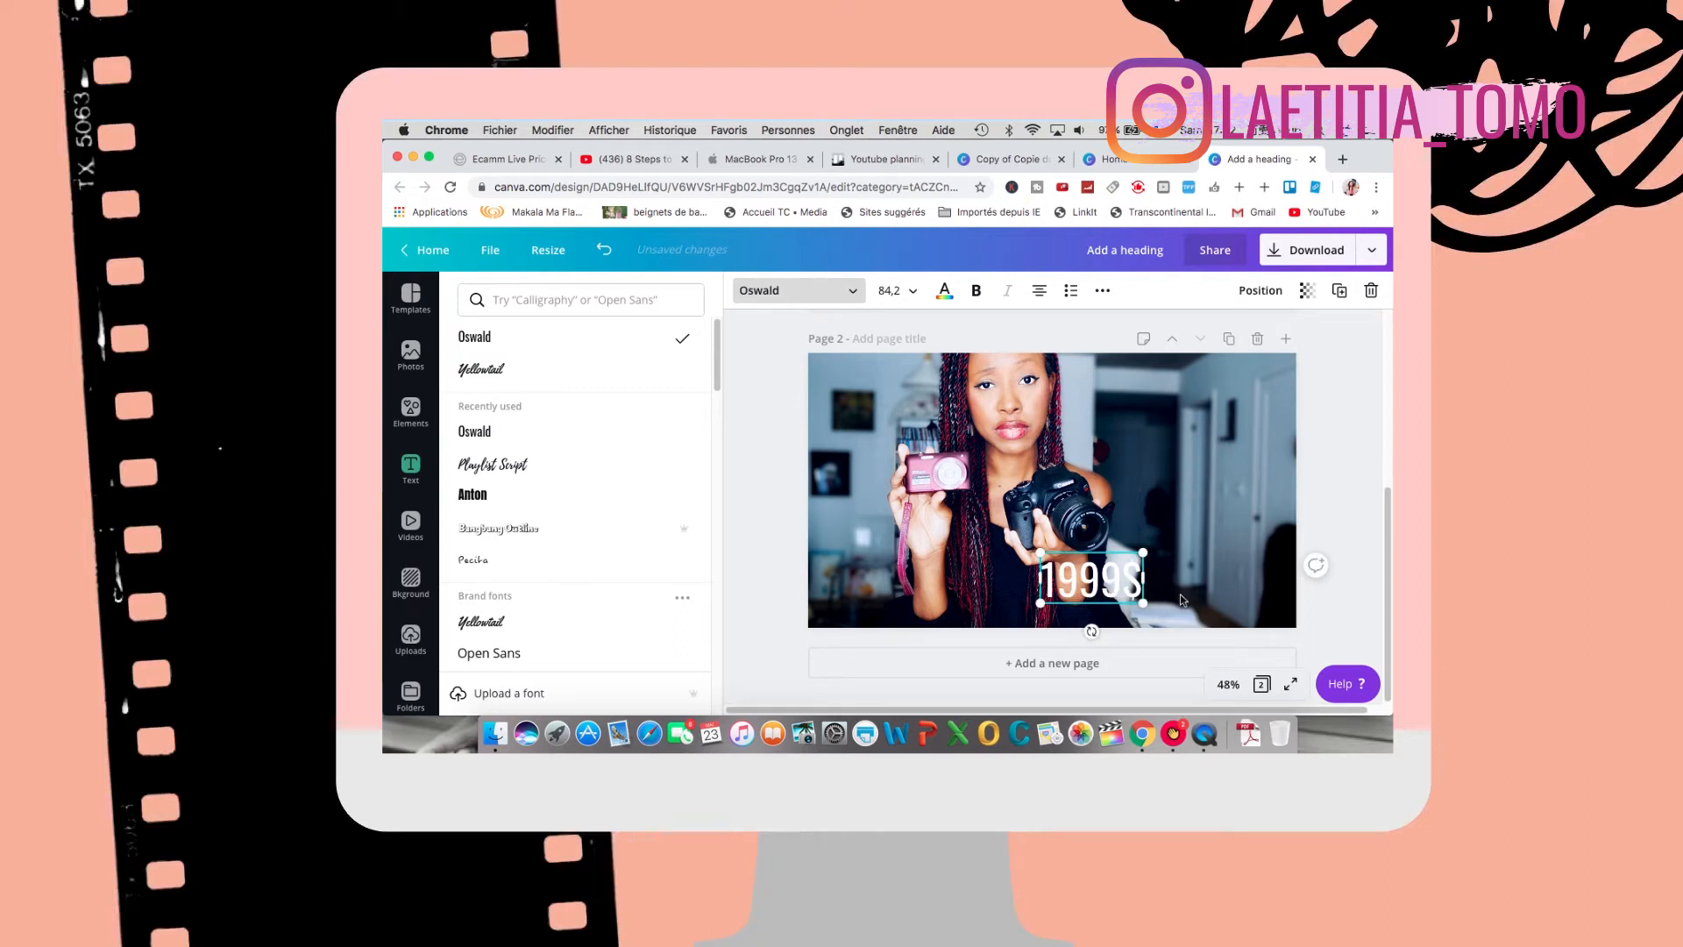
Step: Duplicate the 1999$ text below the pink camera and change the copy to 350$
{"action": "left_click_drag", "start_coordinate": [1099, 589], "coordinate": [960, 527]}
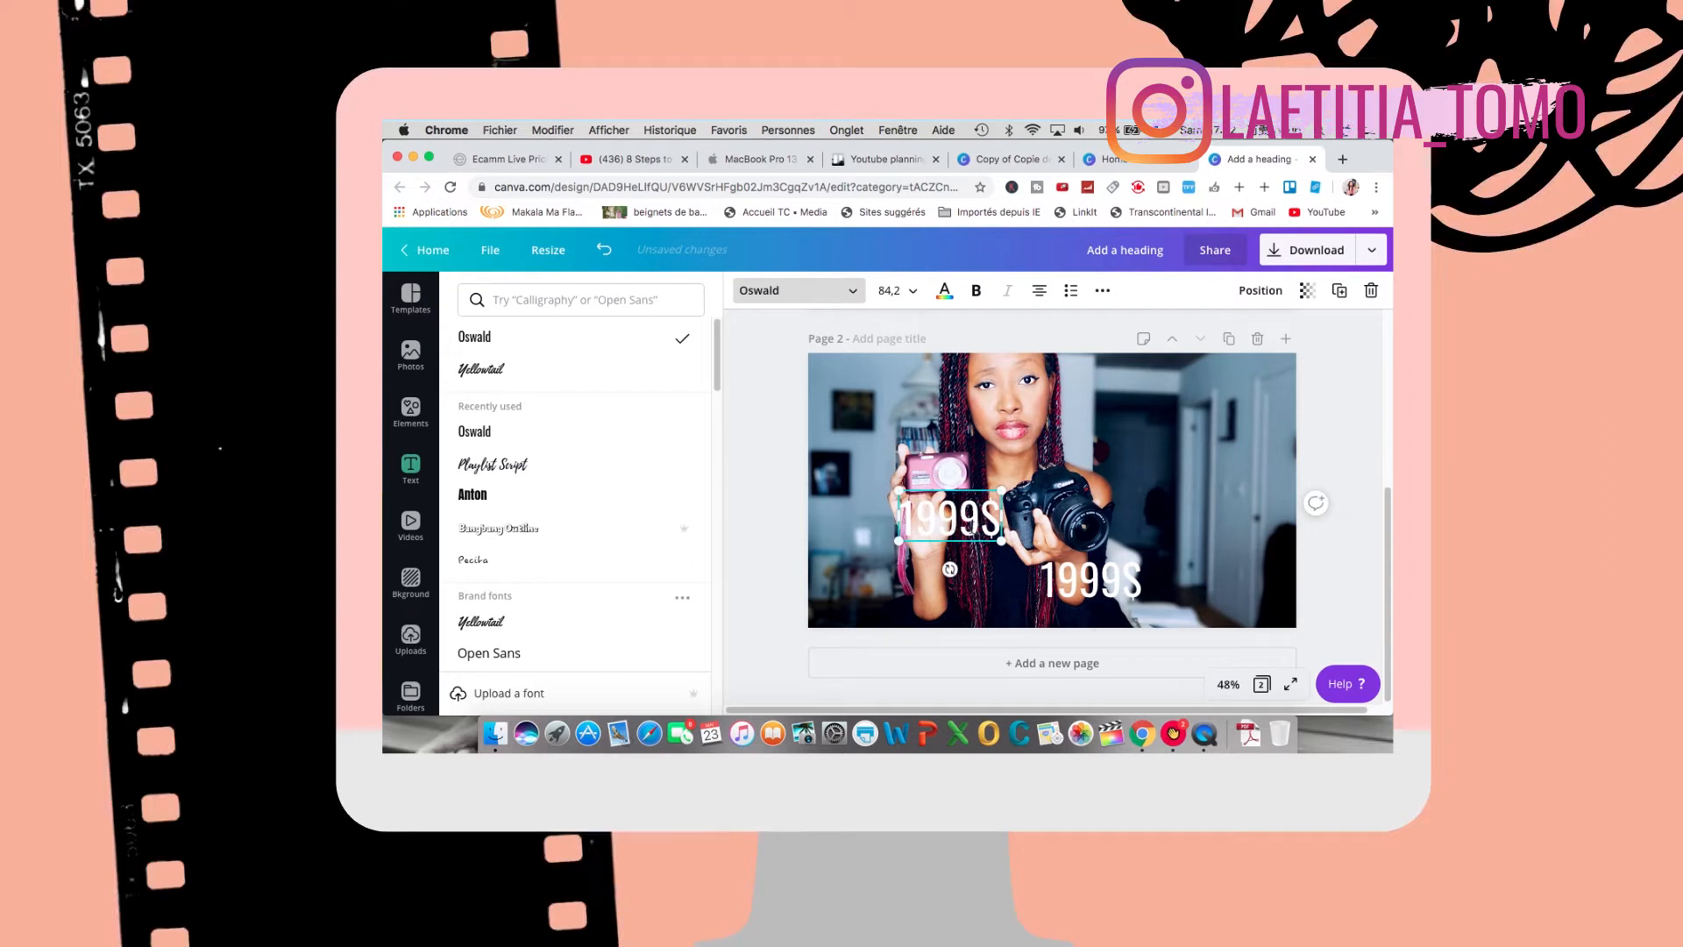
{"action": "double_click", "coordinate": [913, 524]}
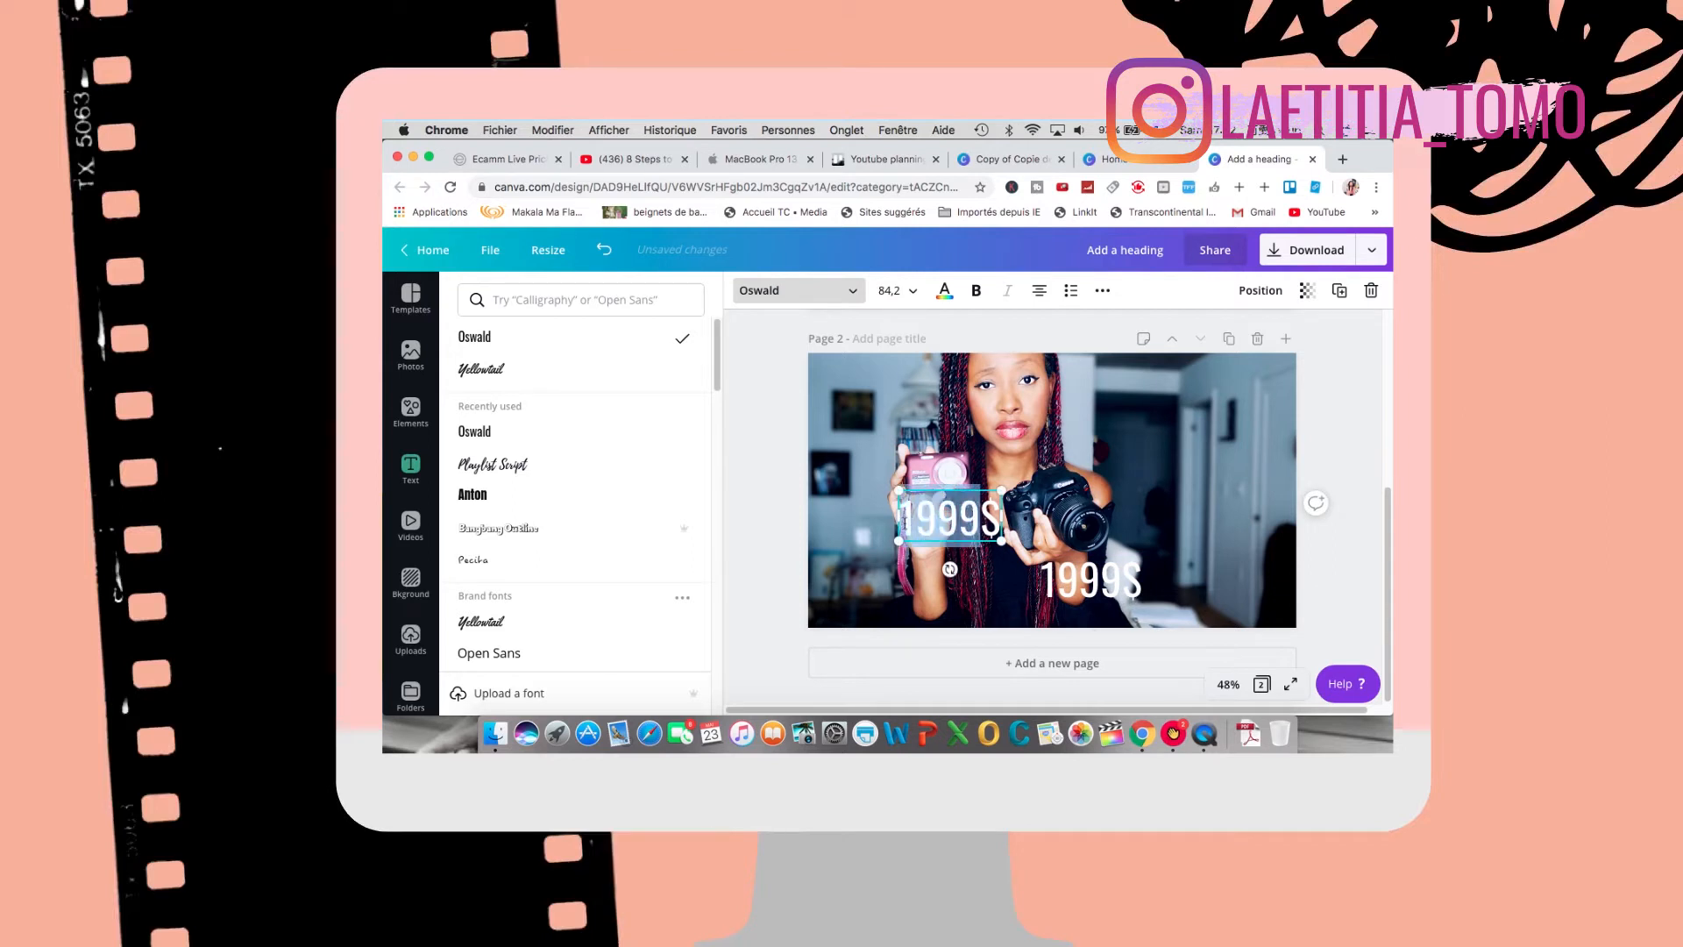
{"action": "type", "text": "350$"}
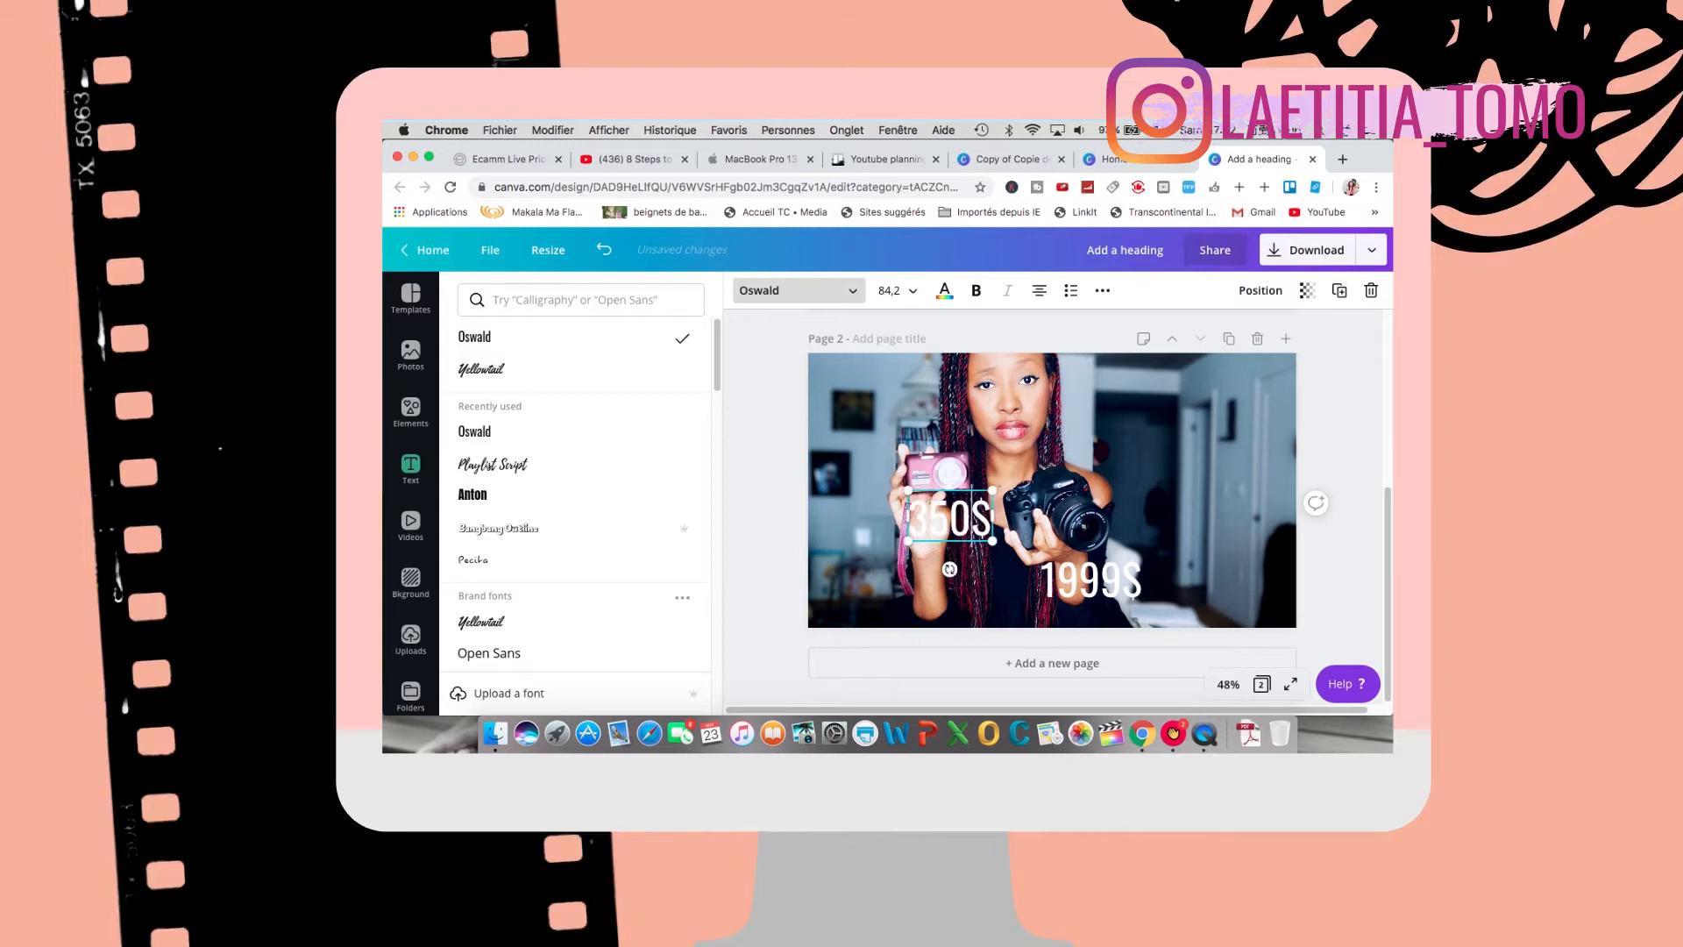
{"action": "left_click", "coordinate": [1007, 575]}
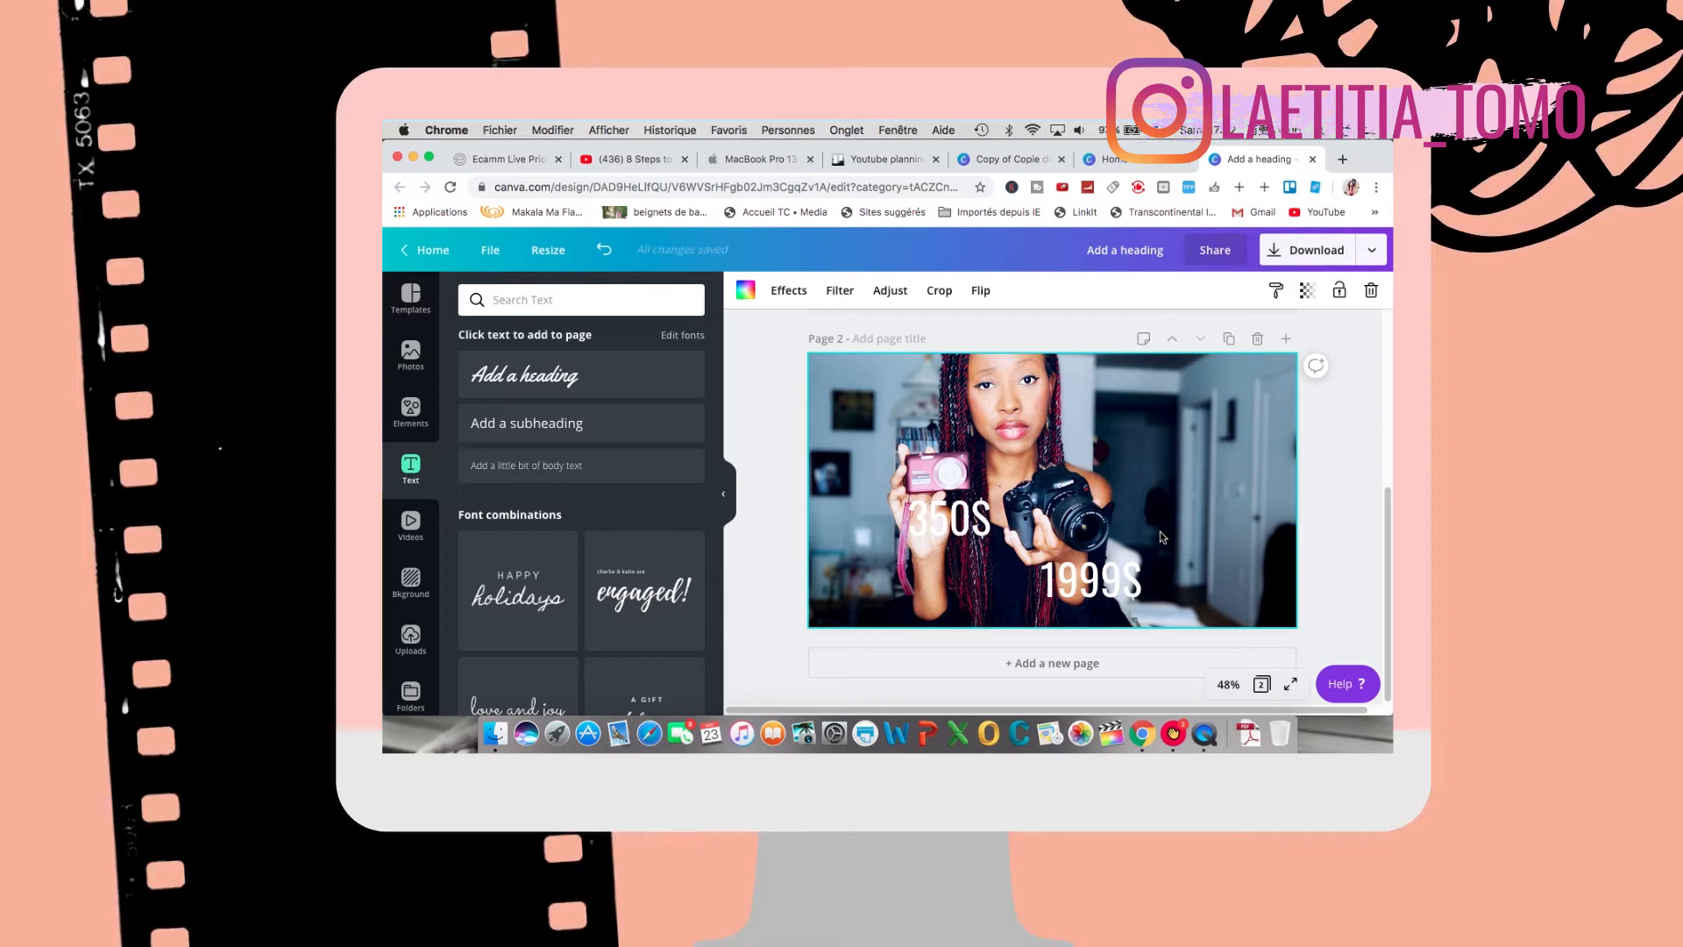
Step: Add a square shape to page 2 and reshape it into a rectangle behind the 1999$ text
{"action": "scroll", "coordinate": [1160, 538], "scroll_direction": "up", "scroll_amount": 2}
{"action": "scroll", "coordinate": [1160, 531], "scroll_direction": "down", "scroll_amount": 1}
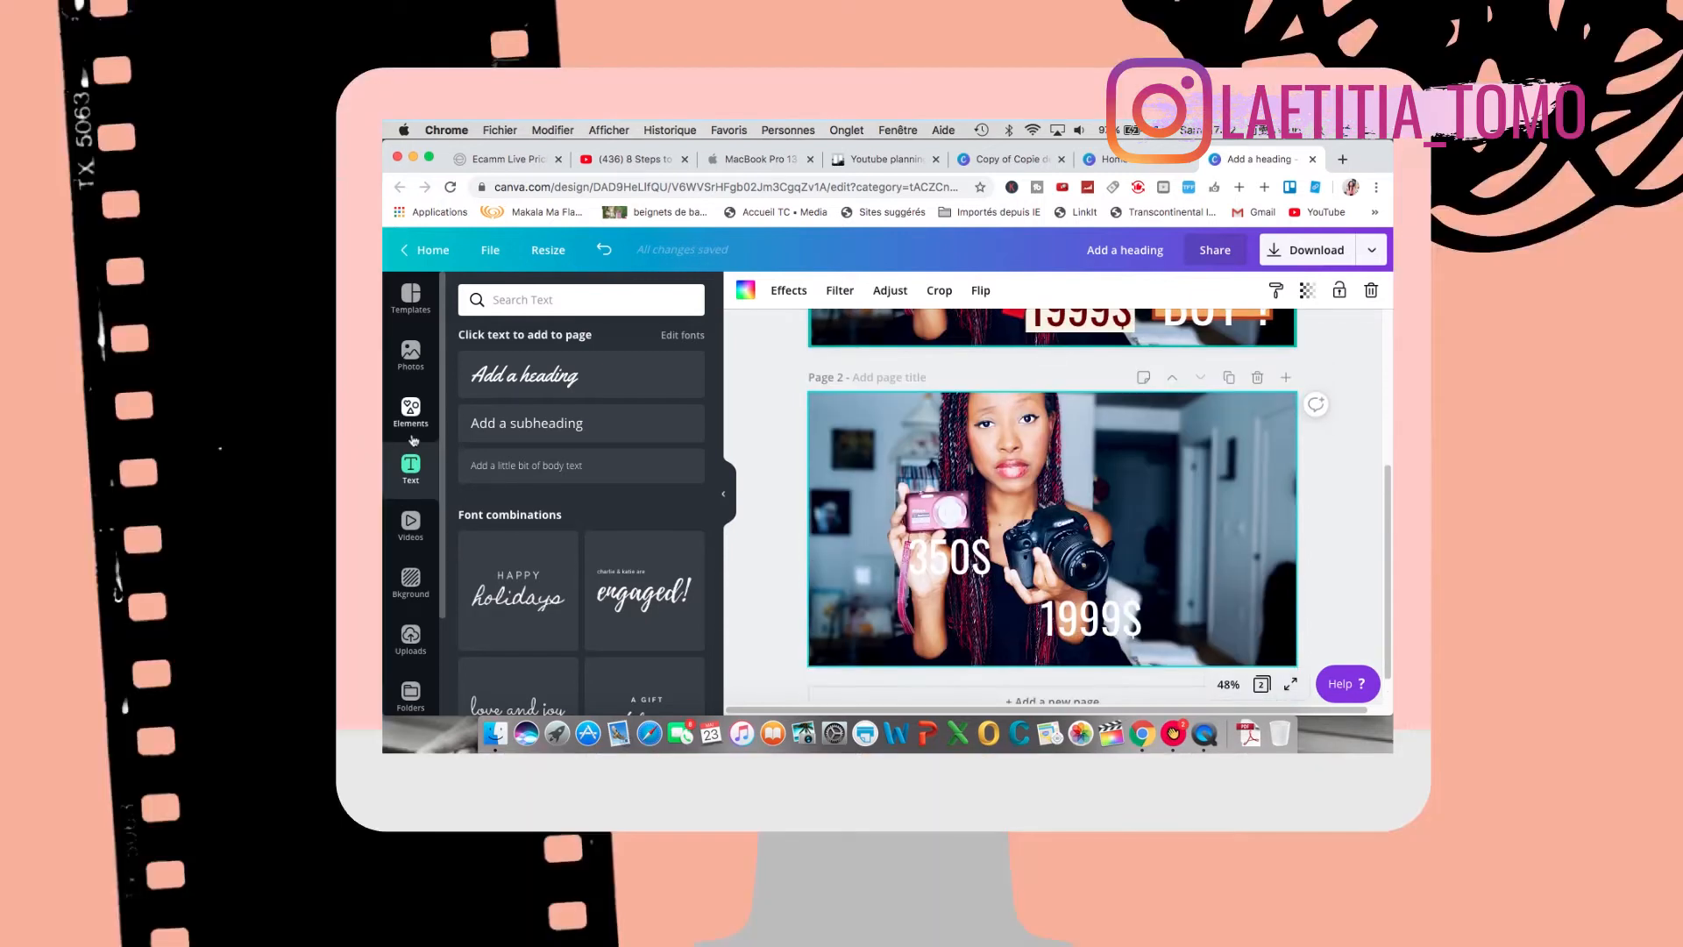
{"action": "left_click", "coordinate": [412, 409]}
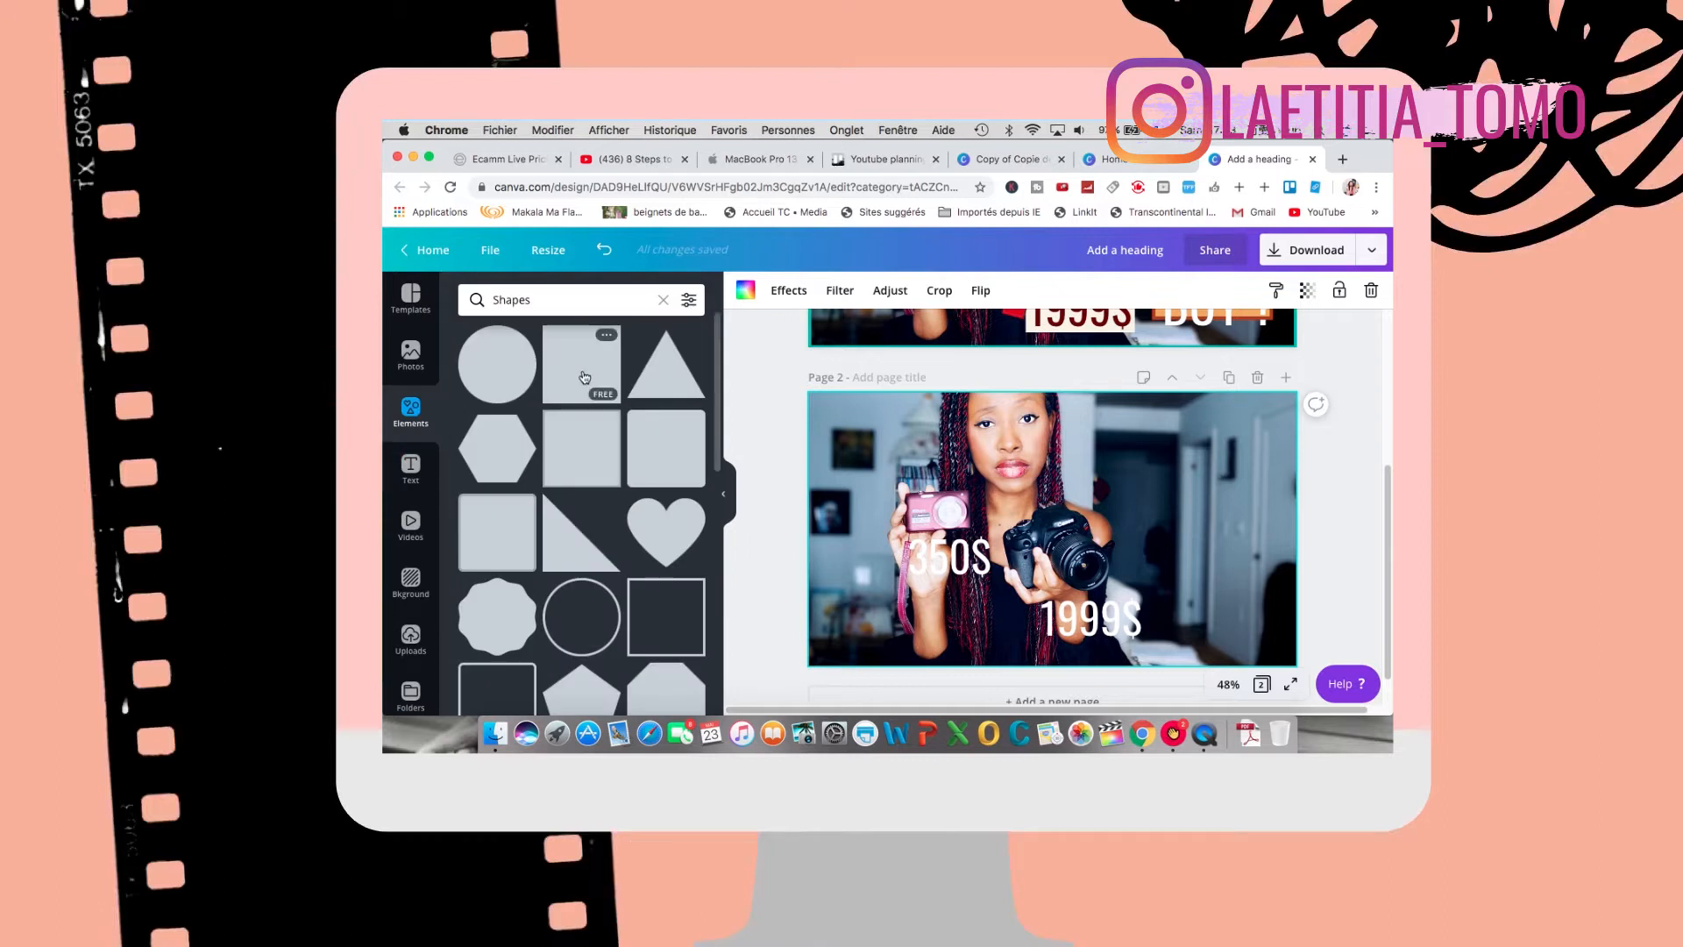
{"action": "left_click", "coordinate": [605, 393]}
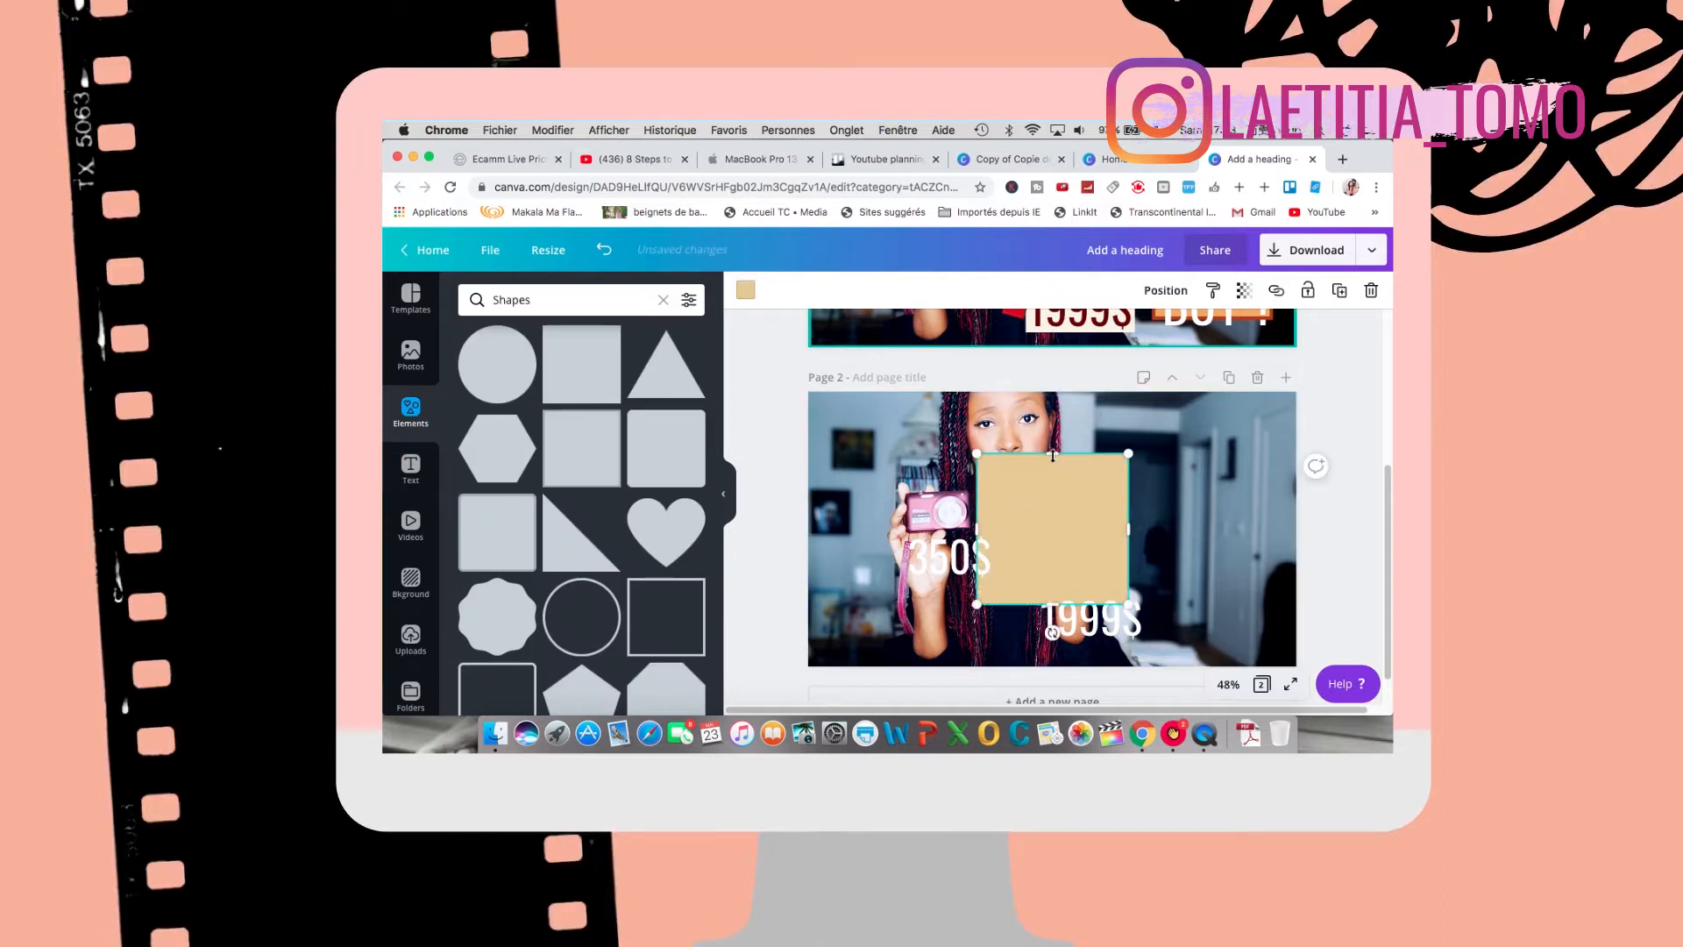
{"action": "left_click_drag", "start_coordinate": [1053, 454], "coordinate": [1075, 626]}
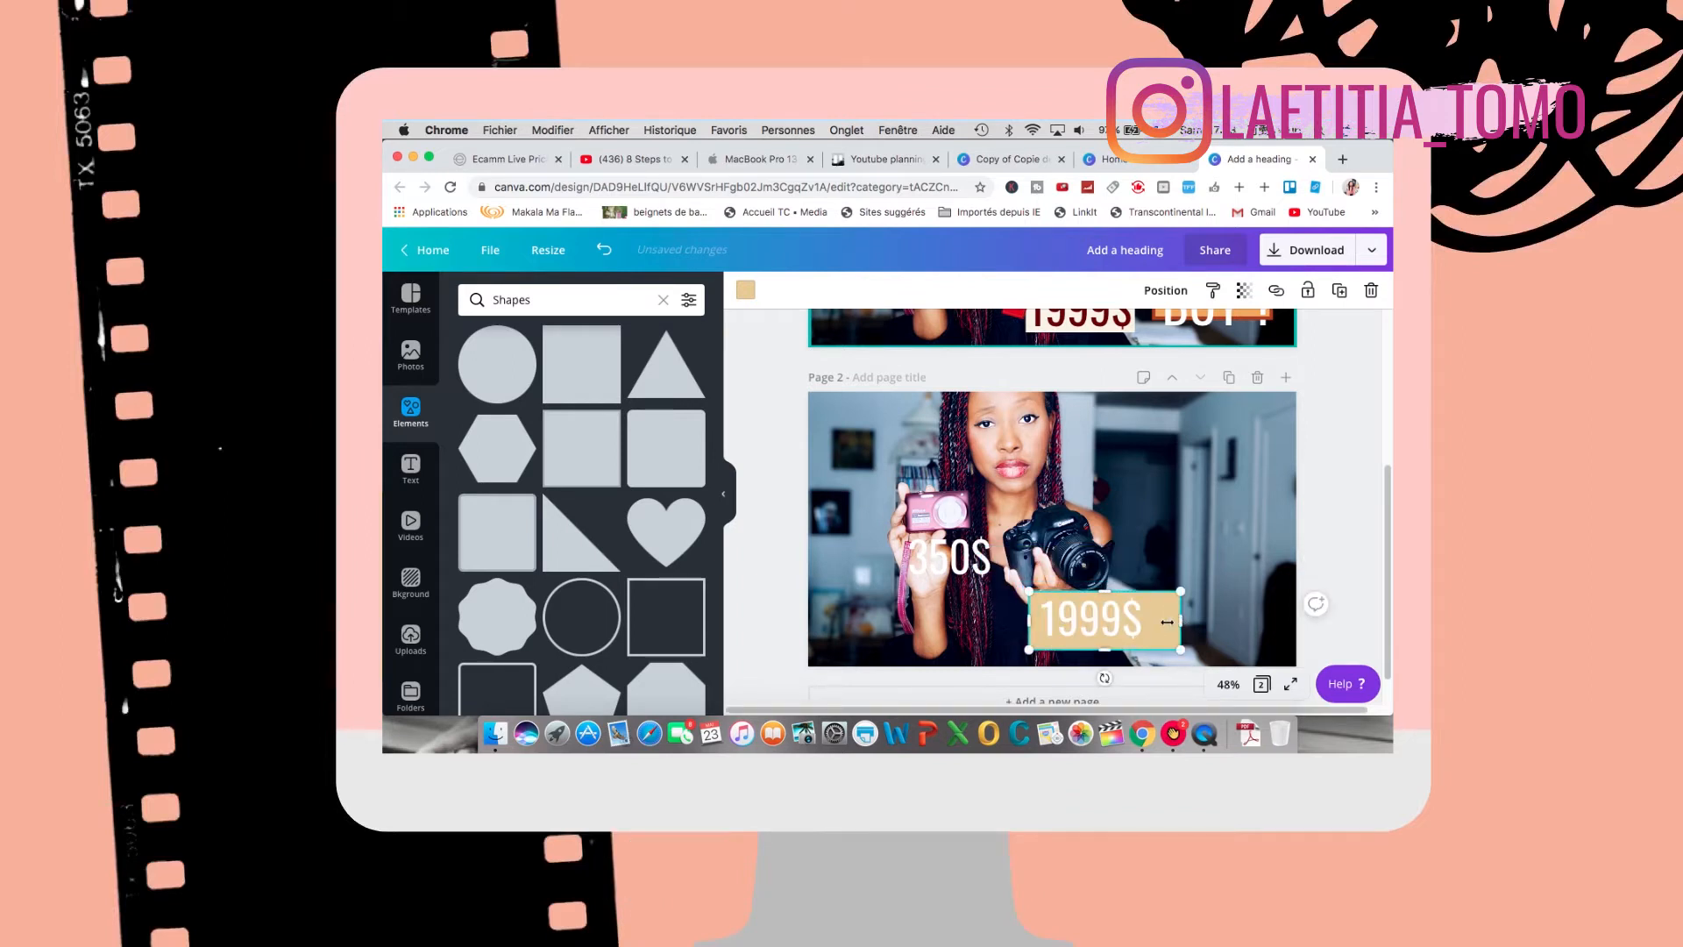
{"action": "left_click_drag", "start_coordinate": [1178, 622], "coordinate": [1148, 622]}
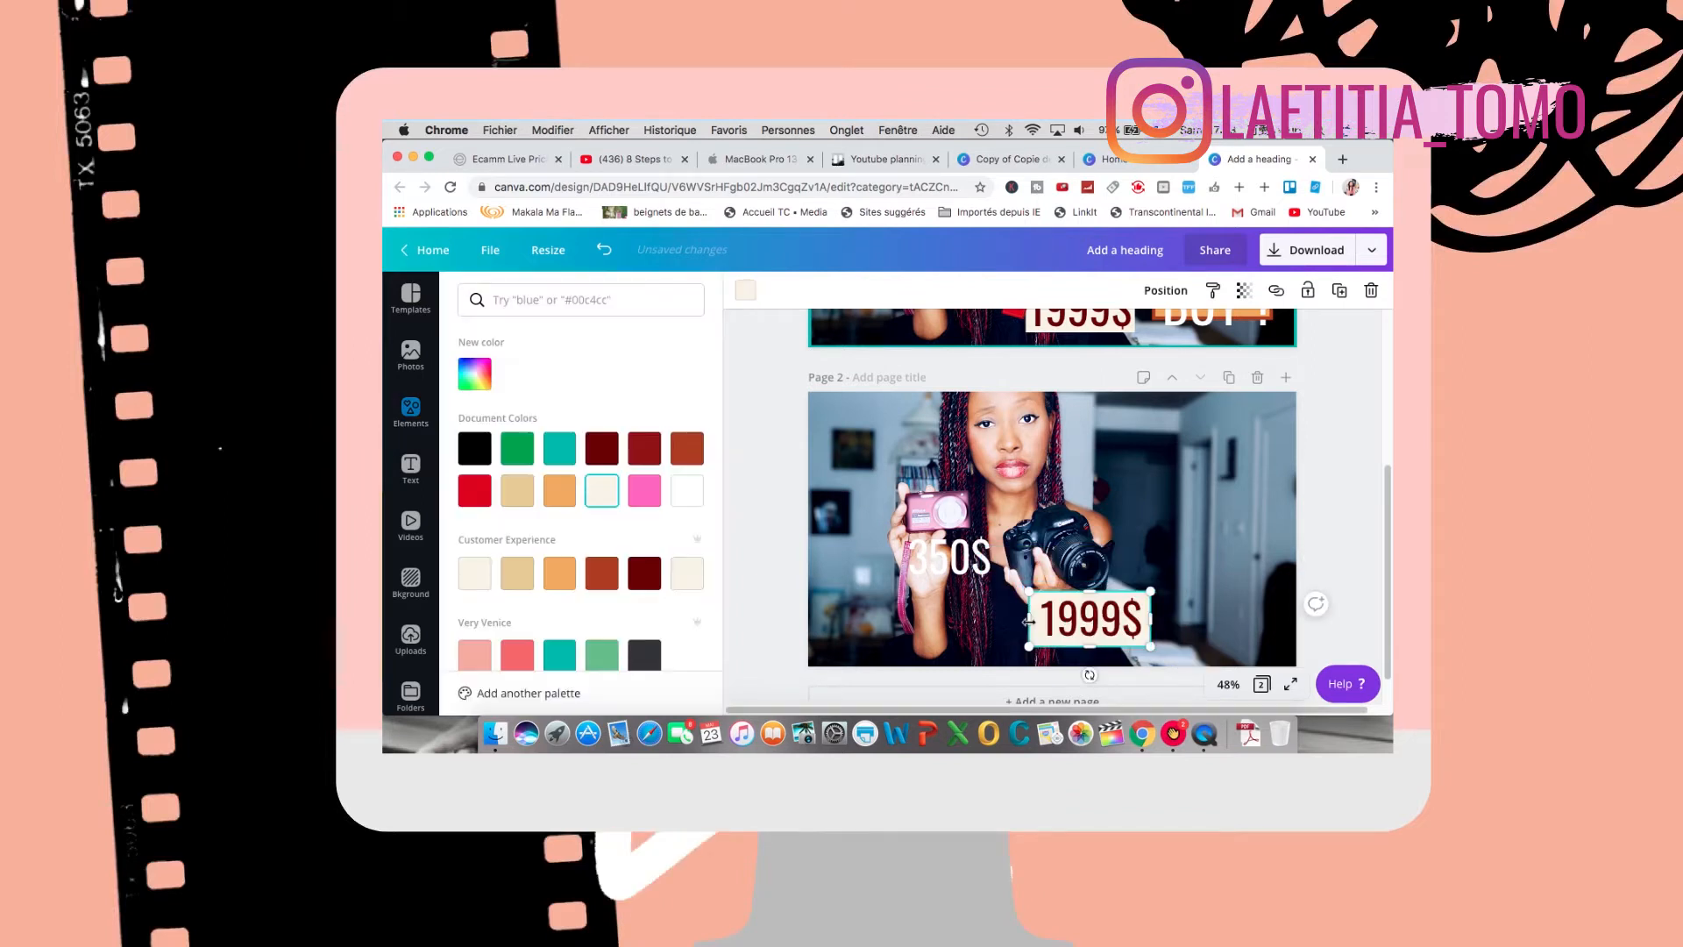
Step: Tighten the rectangle around the 1999$ text and fill it with the cream document color
{"action": "left_click_drag", "start_coordinate": [1027, 622], "coordinate": [1032, 622]}
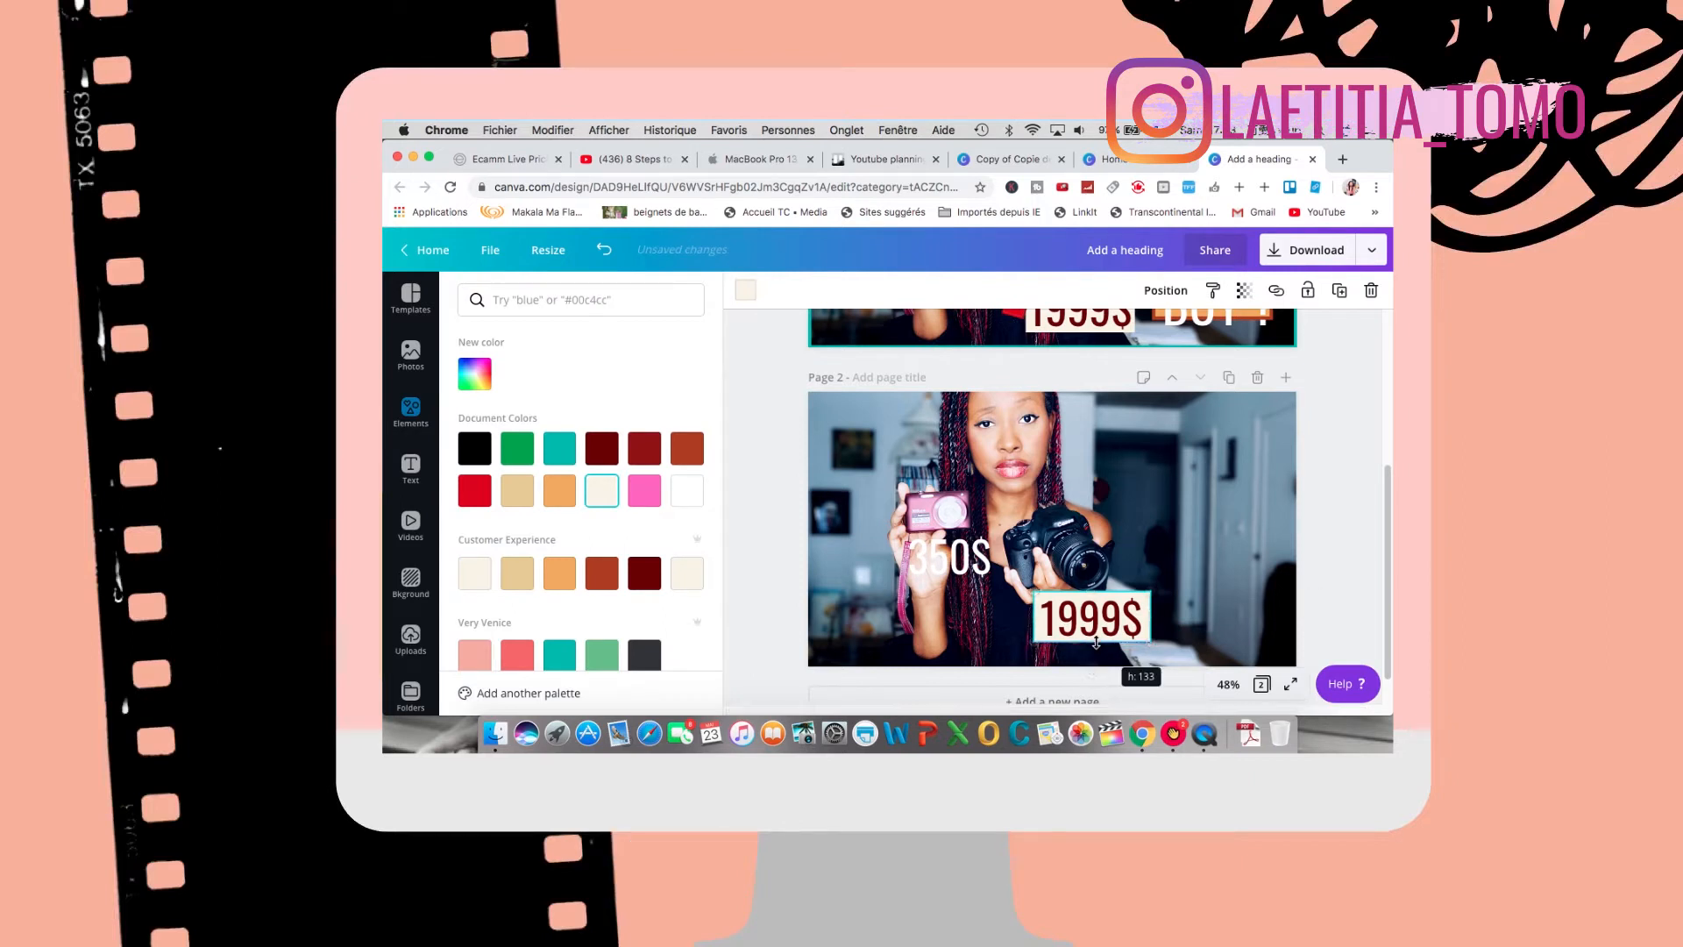
{"action": "left_click", "coordinate": [647, 496]}
{"action": "left_click", "coordinate": [559, 490]}
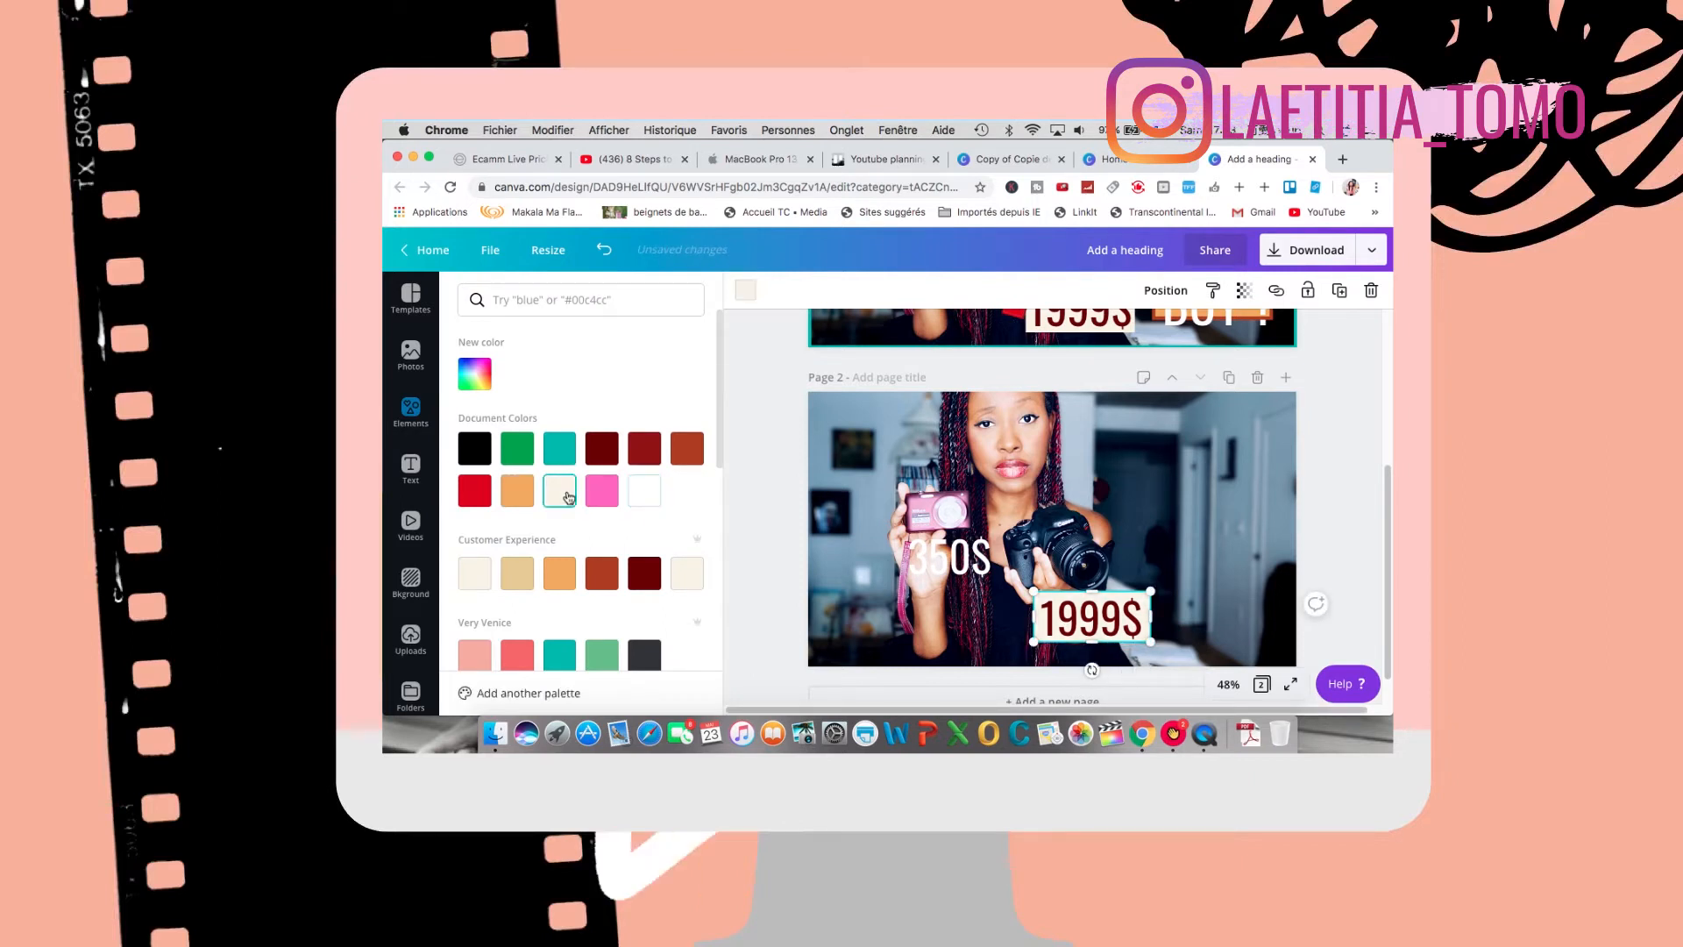
Step: Duplicate the cream rectangle over the 350$ text and narrow the copy to the text's width
{"action": "left_click", "coordinate": [1339, 292]}
{"action": "left_click_drag", "start_coordinate": [1122, 629], "coordinate": [977, 558]}
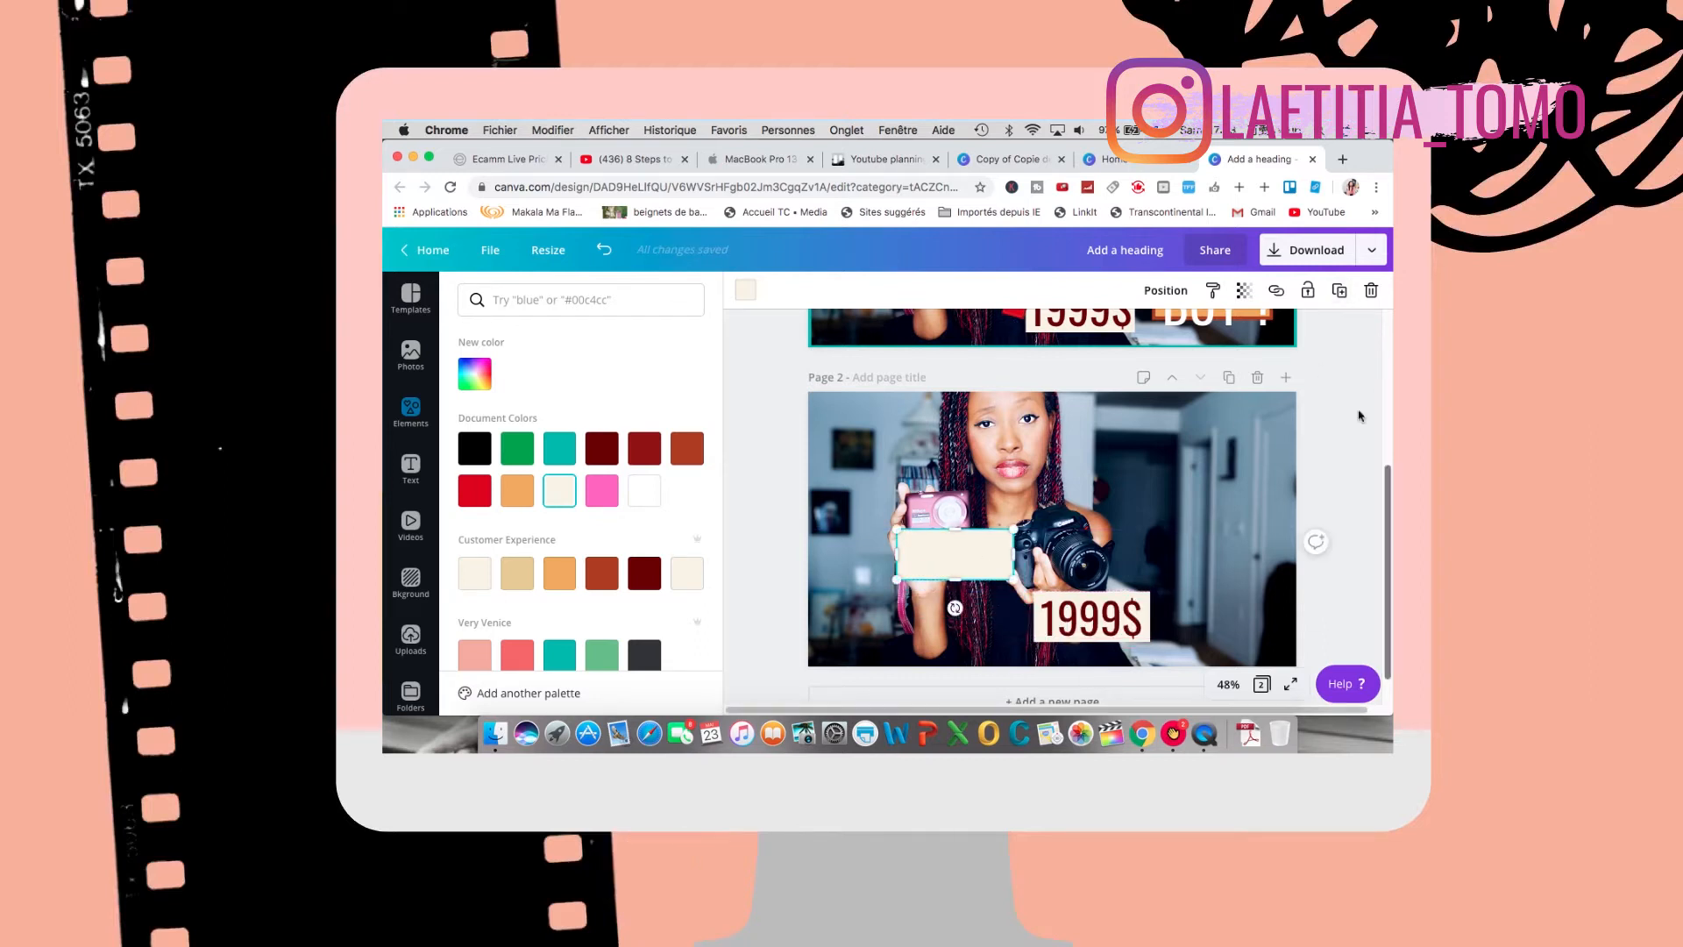
{"action": "left_click_drag", "start_coordinate": [1011, 557], "coordinate": [998, 558]}
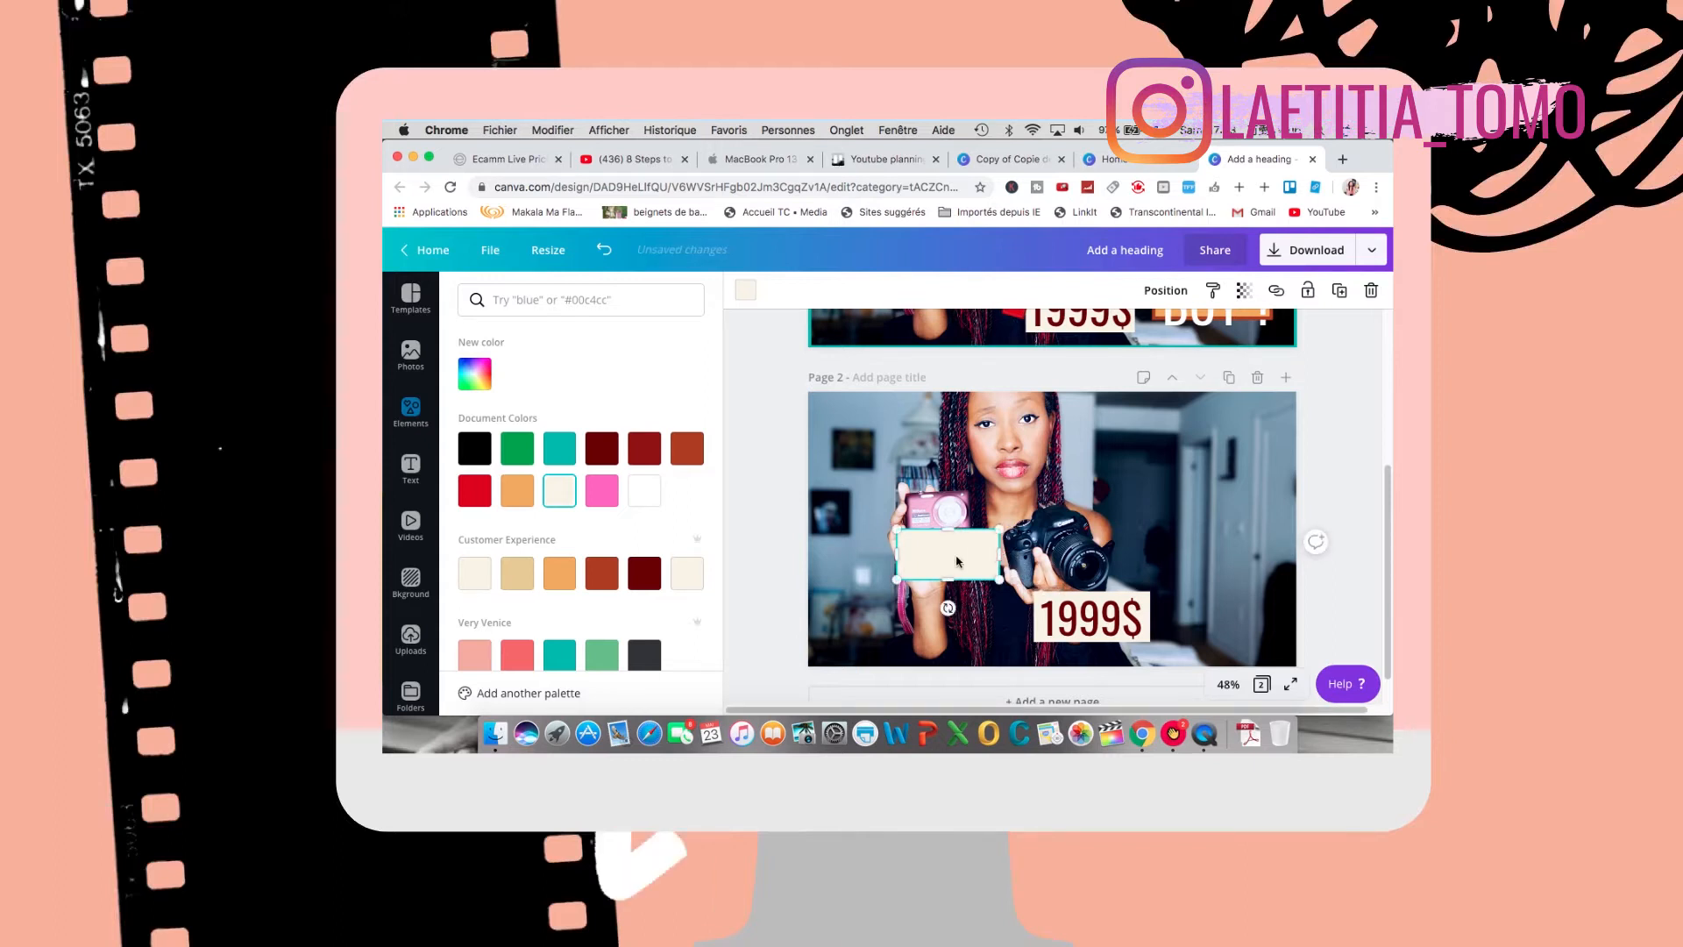
Step: Send the copied rectangle behind the 350$ text and color that text dark red
{"action": "left_click", "coordinate": [1180, 289]}
{"action": "left_click", "coordinate": [1111, 338]}
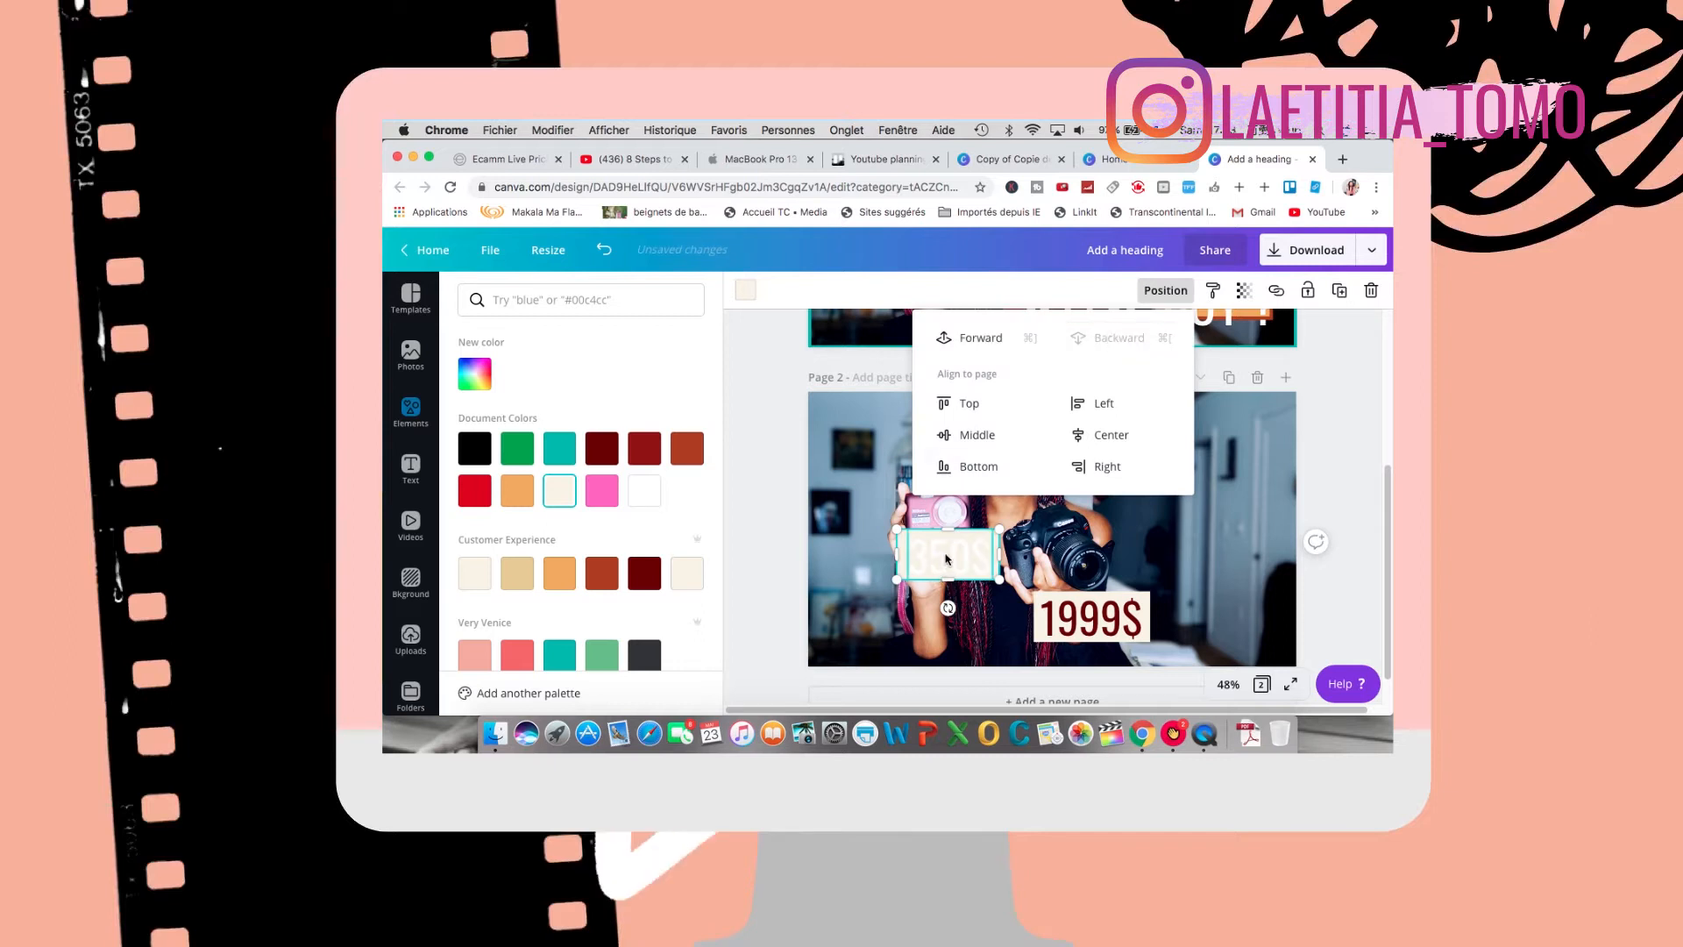
{"action": "left_click", "coordinate": [924, 340]}
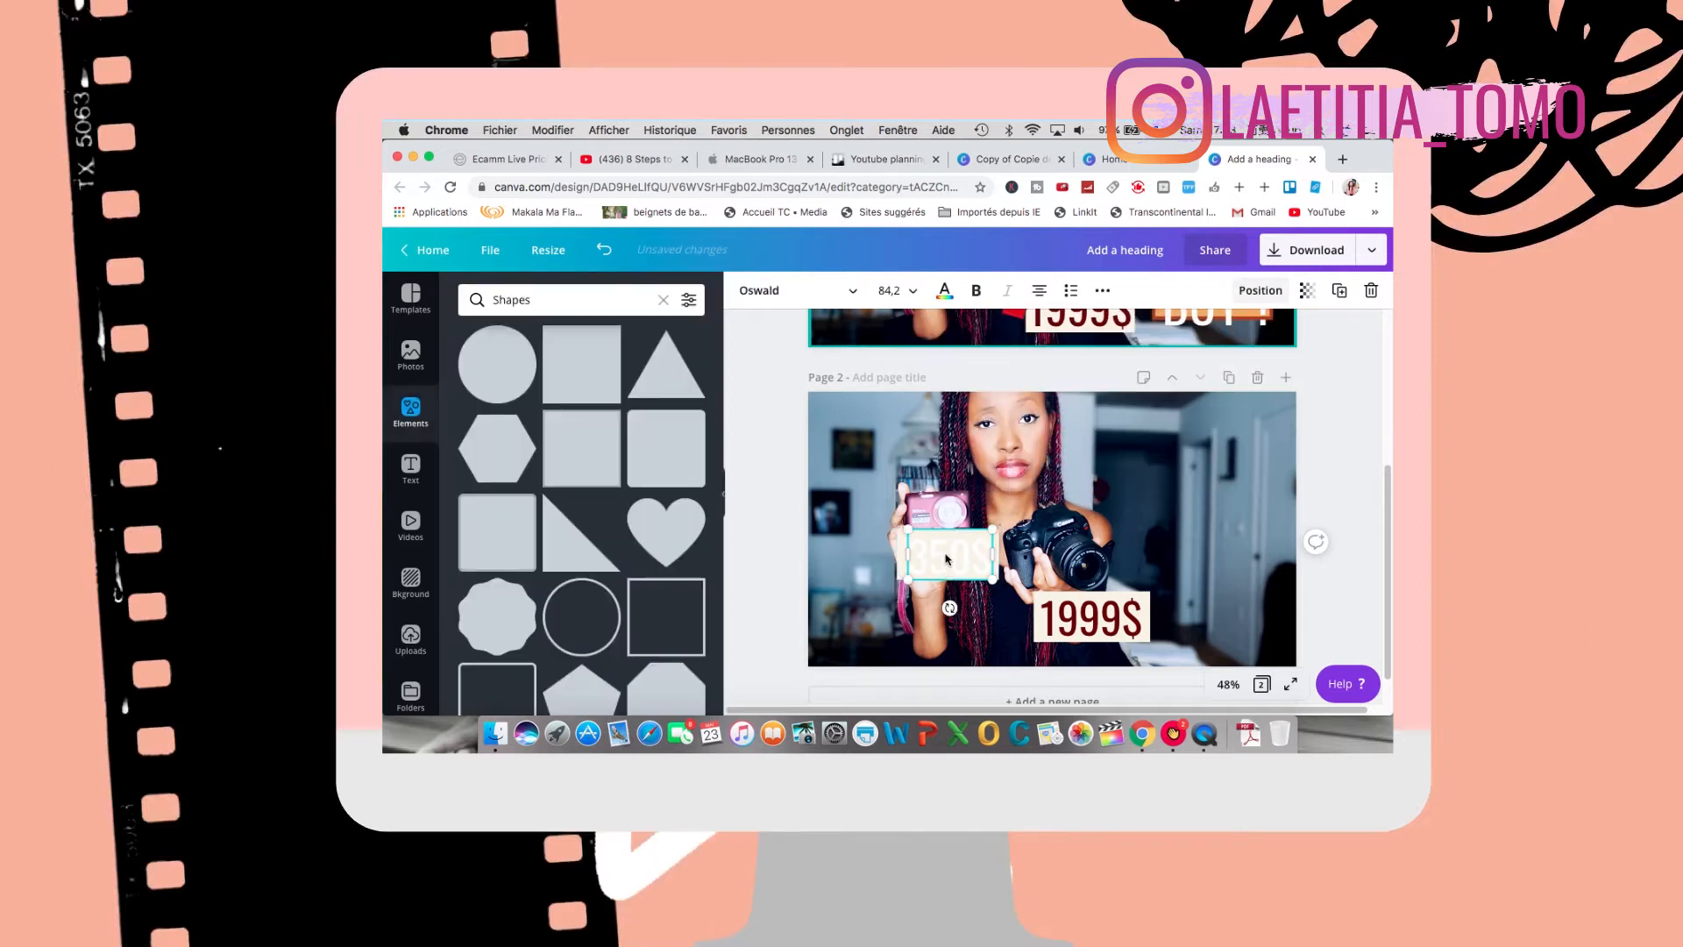
{"action": "left_click", "coordinate": [945, 291]}
{"action": "left_click", "coordinate": [602, 448]}
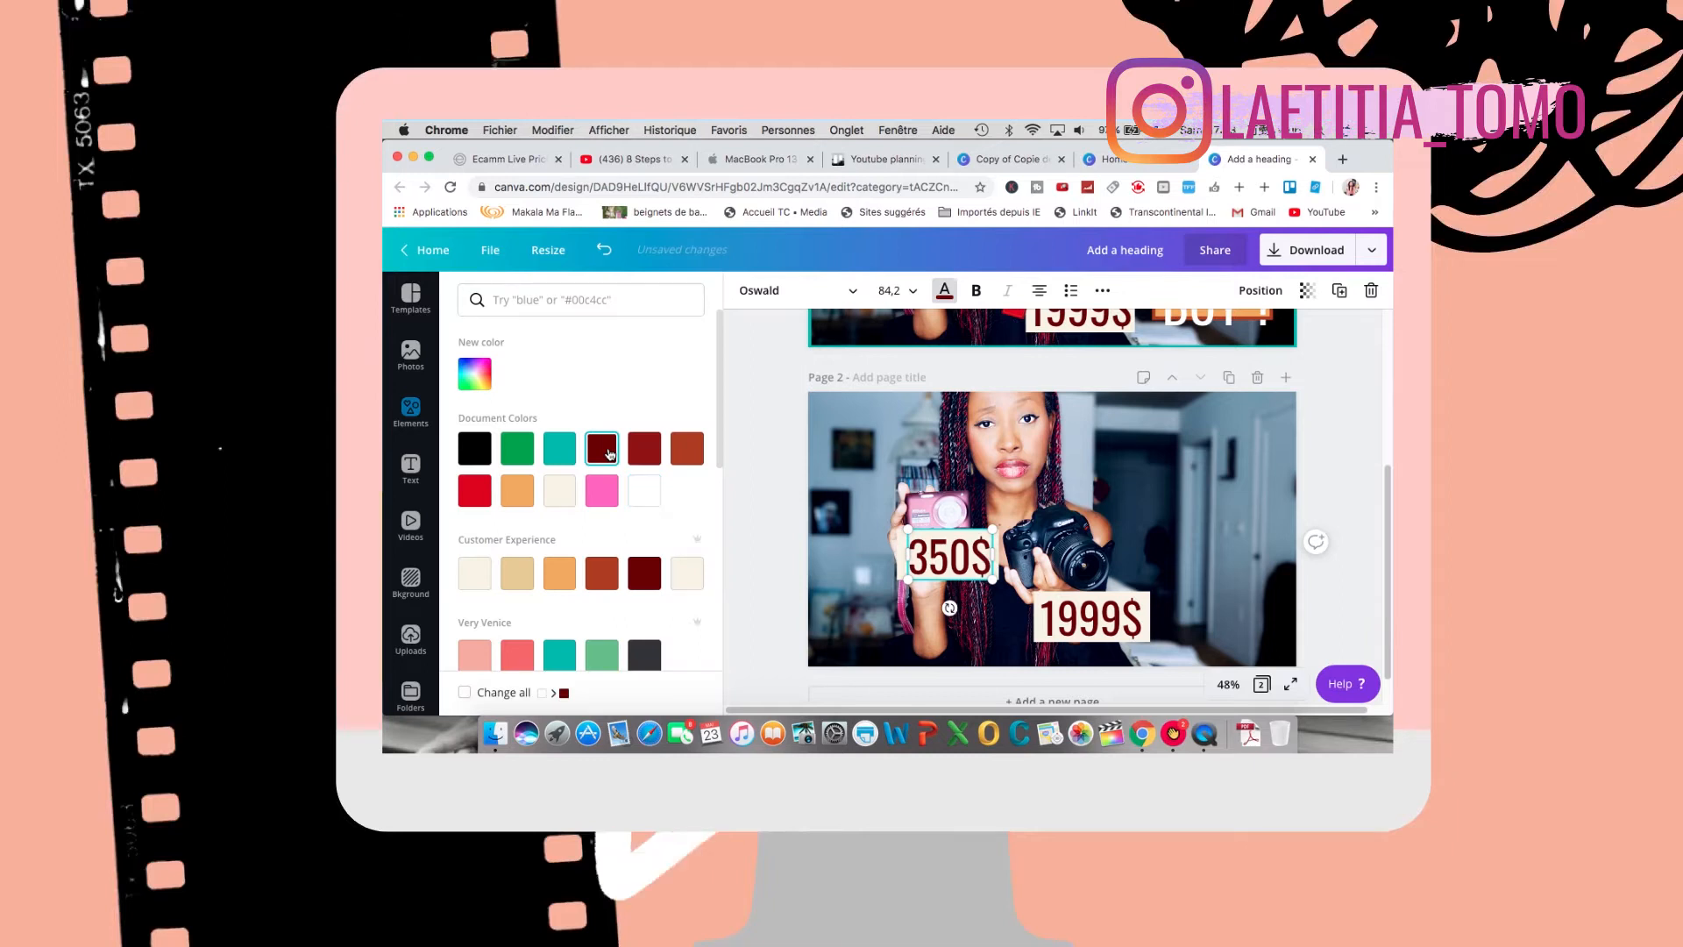
{"action": "left_click", "coordinate": [1035, 491]}
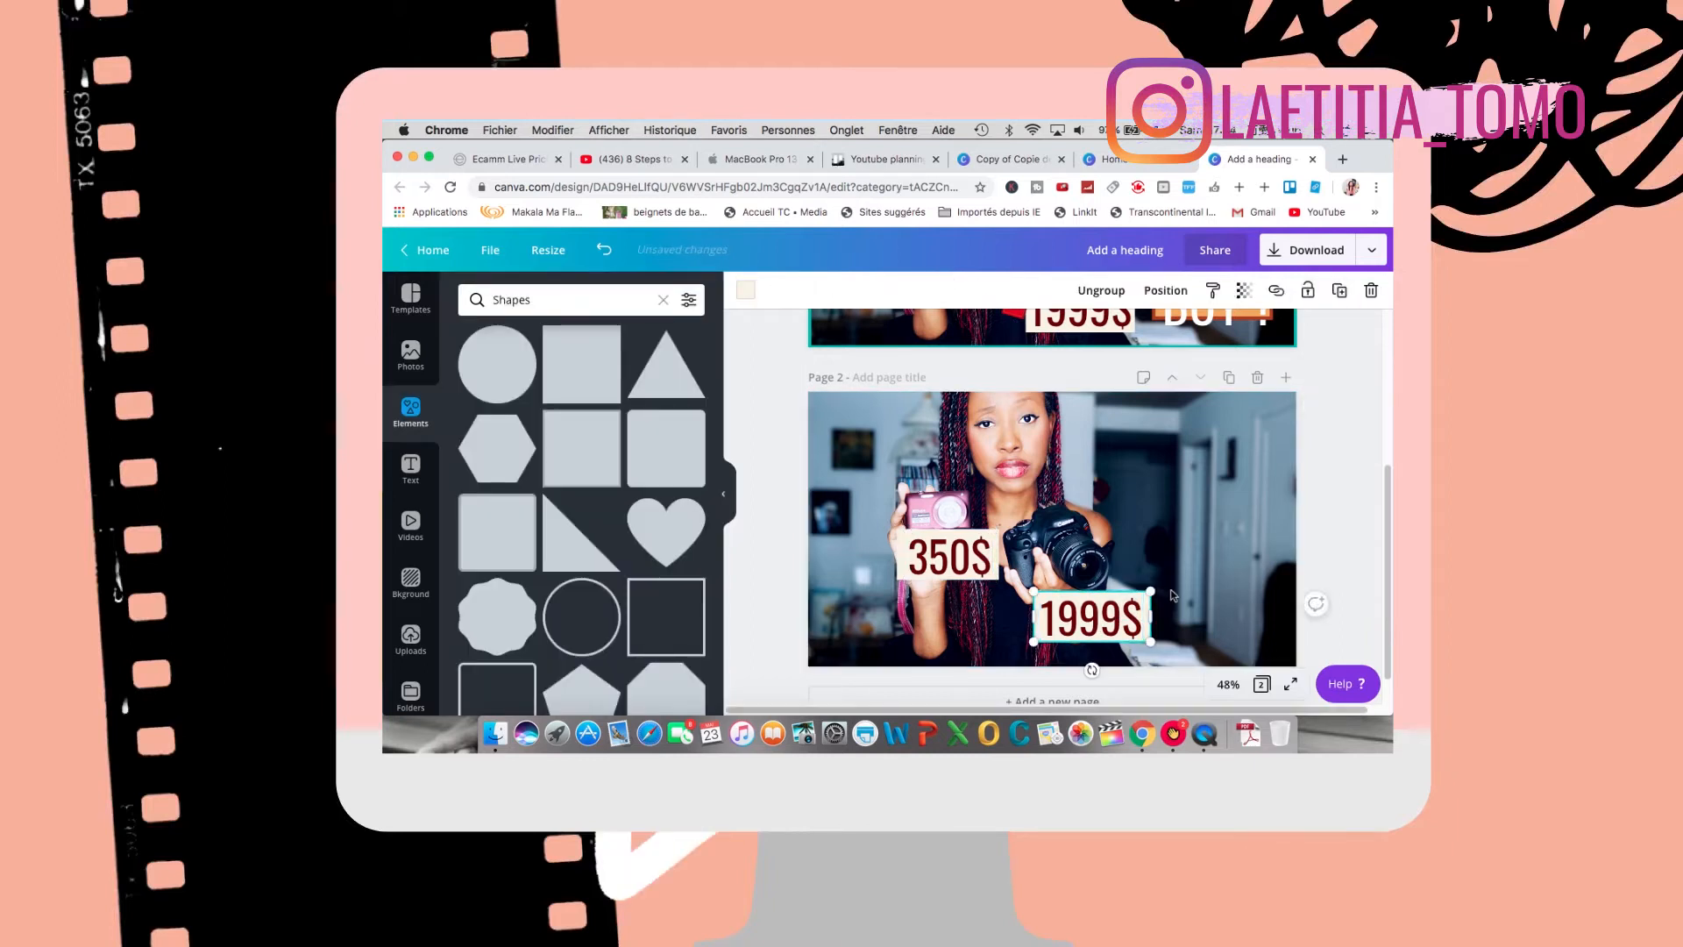
Step: Shift the 1999$ price label slightly lower under the black camera
{"action": "left_click", "coordinate": [1089, 627]}
{"action": "mouse_move", "coordinate": [1089, 626]}
{"action": "left_mouse_down"}
{"action": "mouse_move", "coordinate": [1199, 498]}
{"action": "mouse_move", "coordinate": [1169, 574]}
{"action": "mouse_move", "coordinate": [1089, 627]}
{"action": "left_mouse_up"}
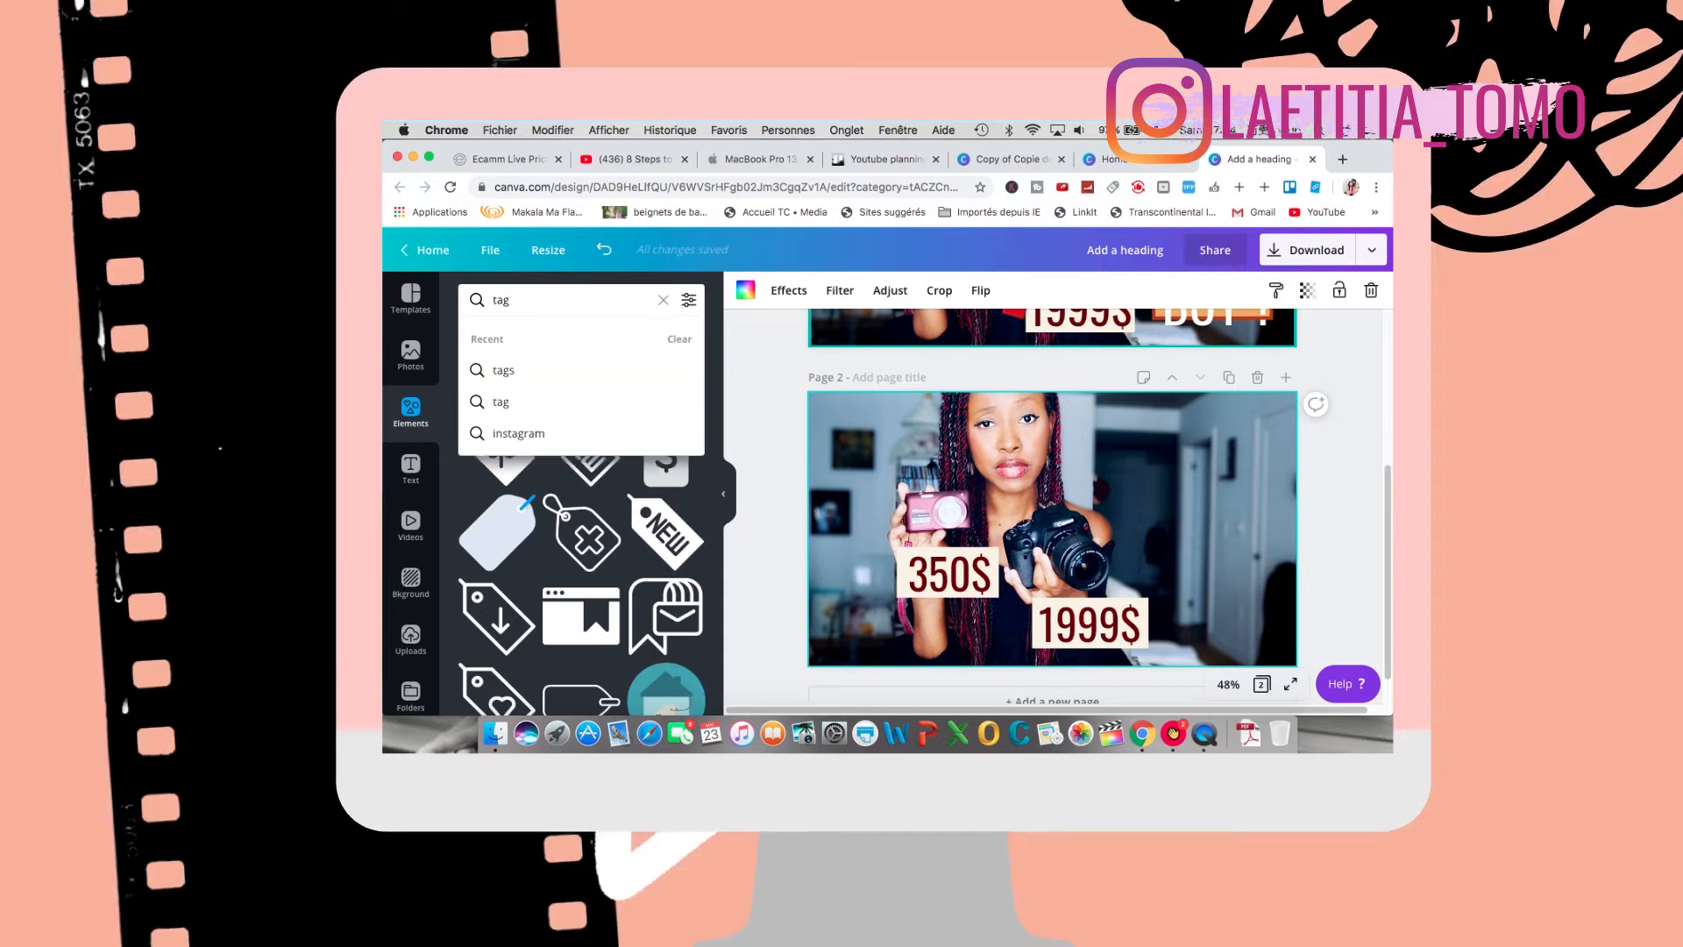
Step: Search the elements for "tag", add the red price tag and size it beside the 350$ label
{"action": "key", "text": "BackSpace"}
{"action": "key", "text": "Return"}
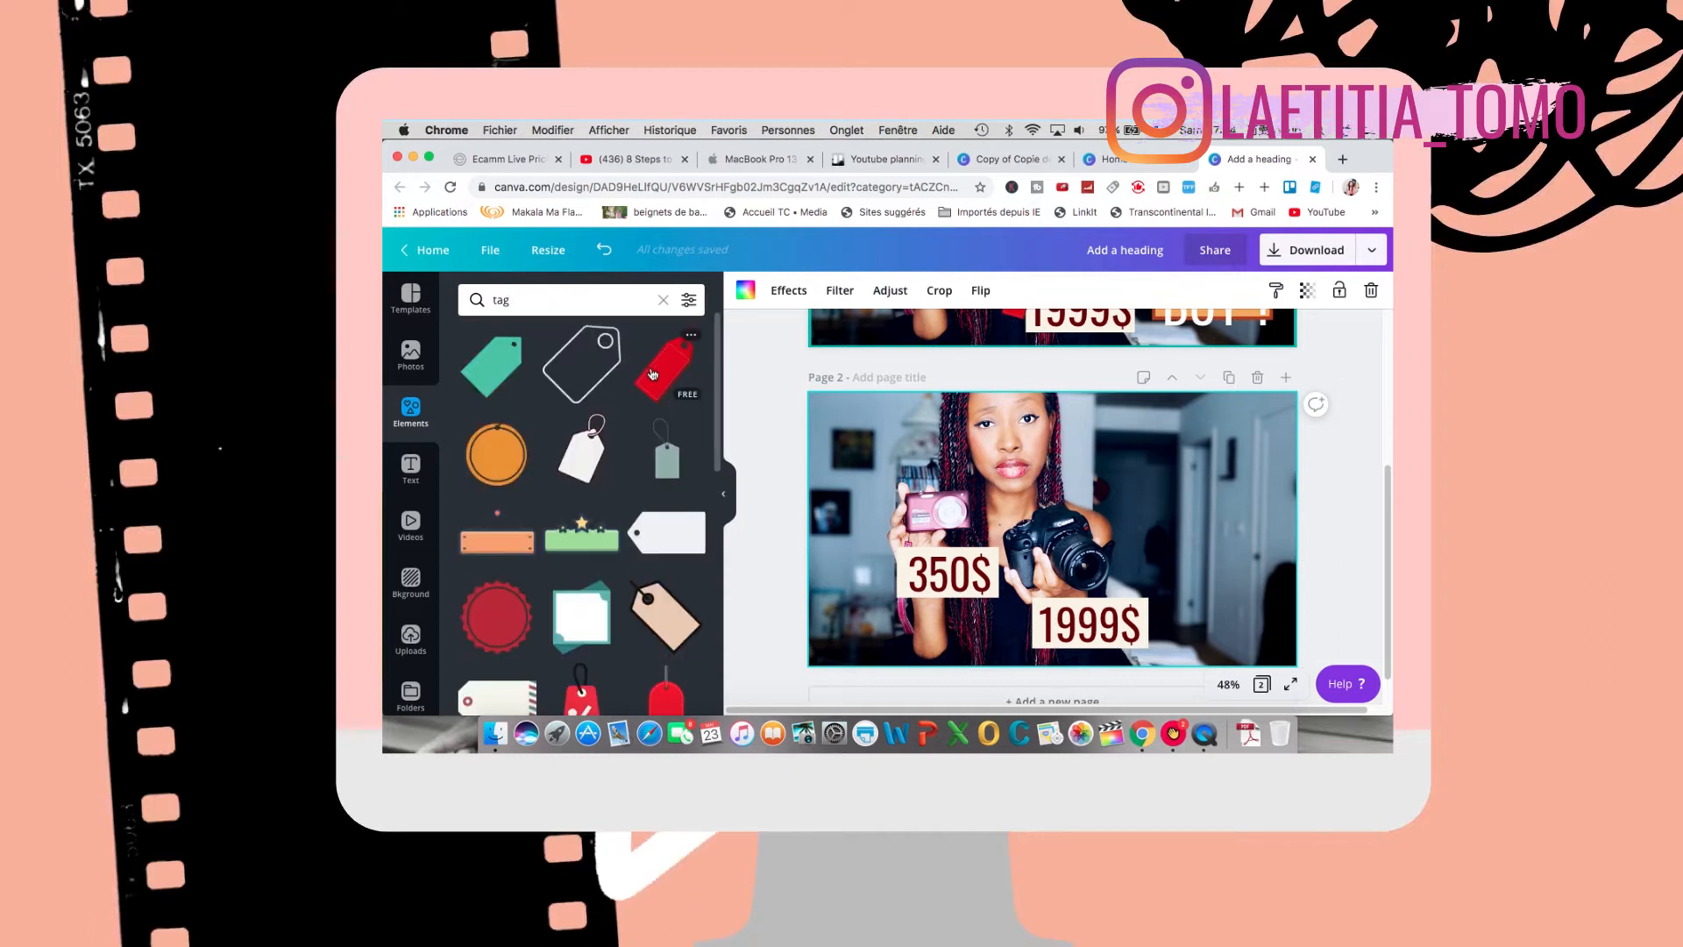
{"action": "left_click", "coordinate": [664, 366]}
{"action": "left_click_drag", "start_coordinate": [1076, 557], "coordinate": [890, 548]}
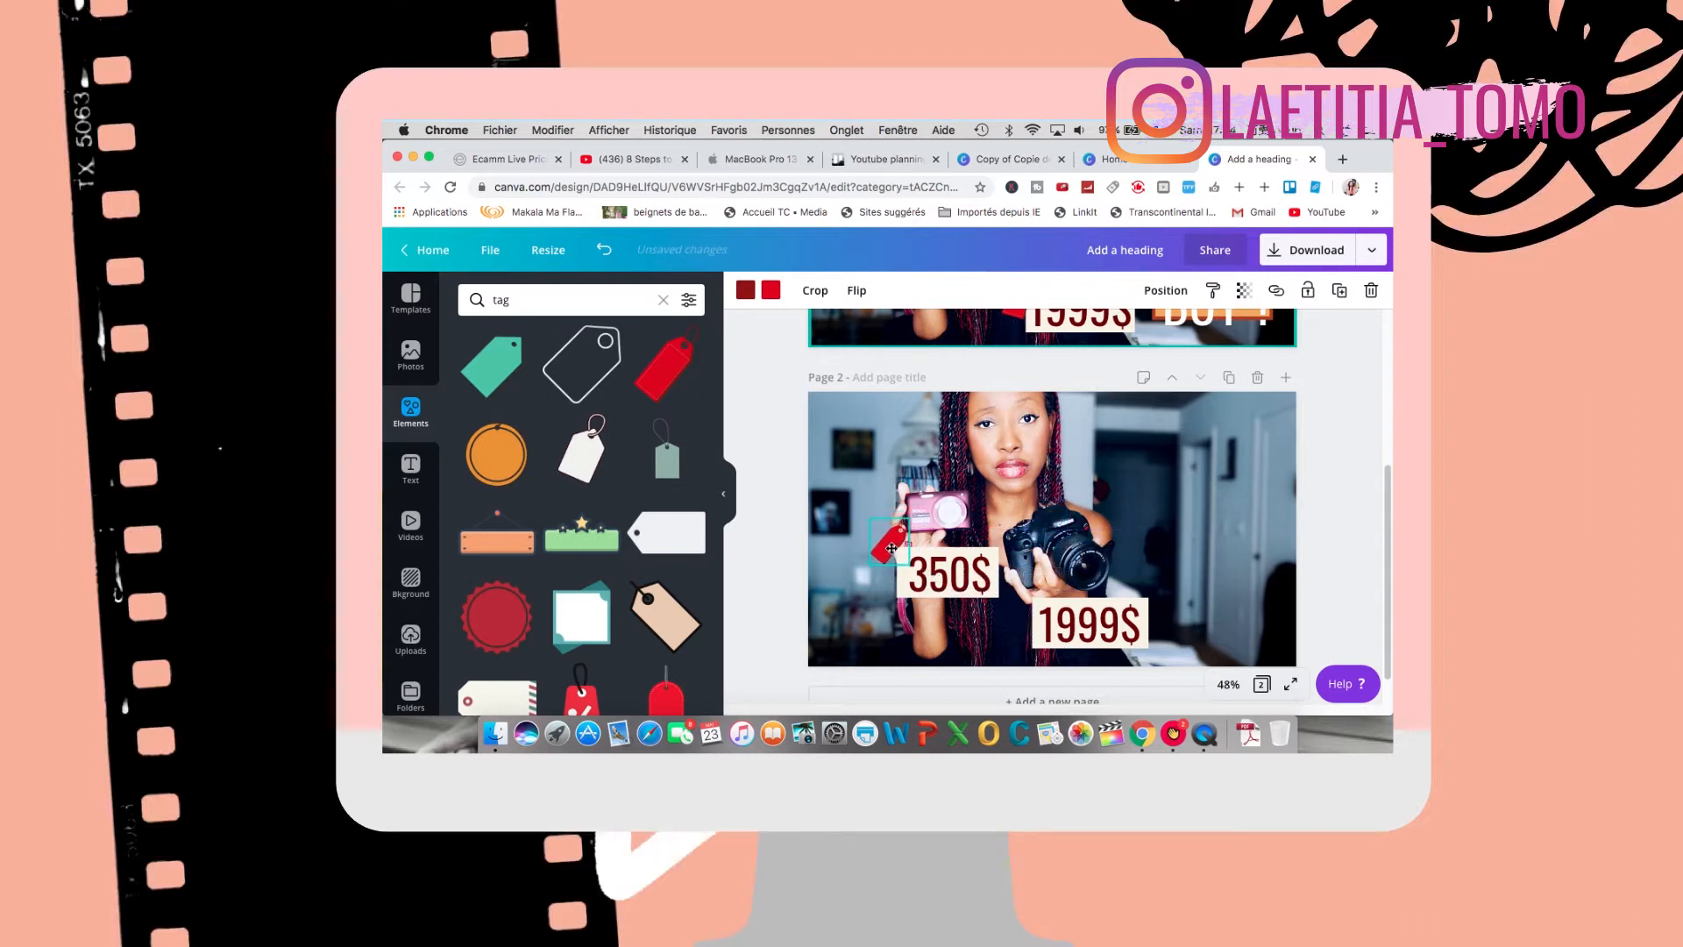
{"action": "left_click_drag", "start_coordinate": [877, 526], "coordinate": [862, 526]}
Step: Duplicate the red tag and place the copy beside the 1999$ label
{"action": "left_click", "coordinate": [1337, 296]}
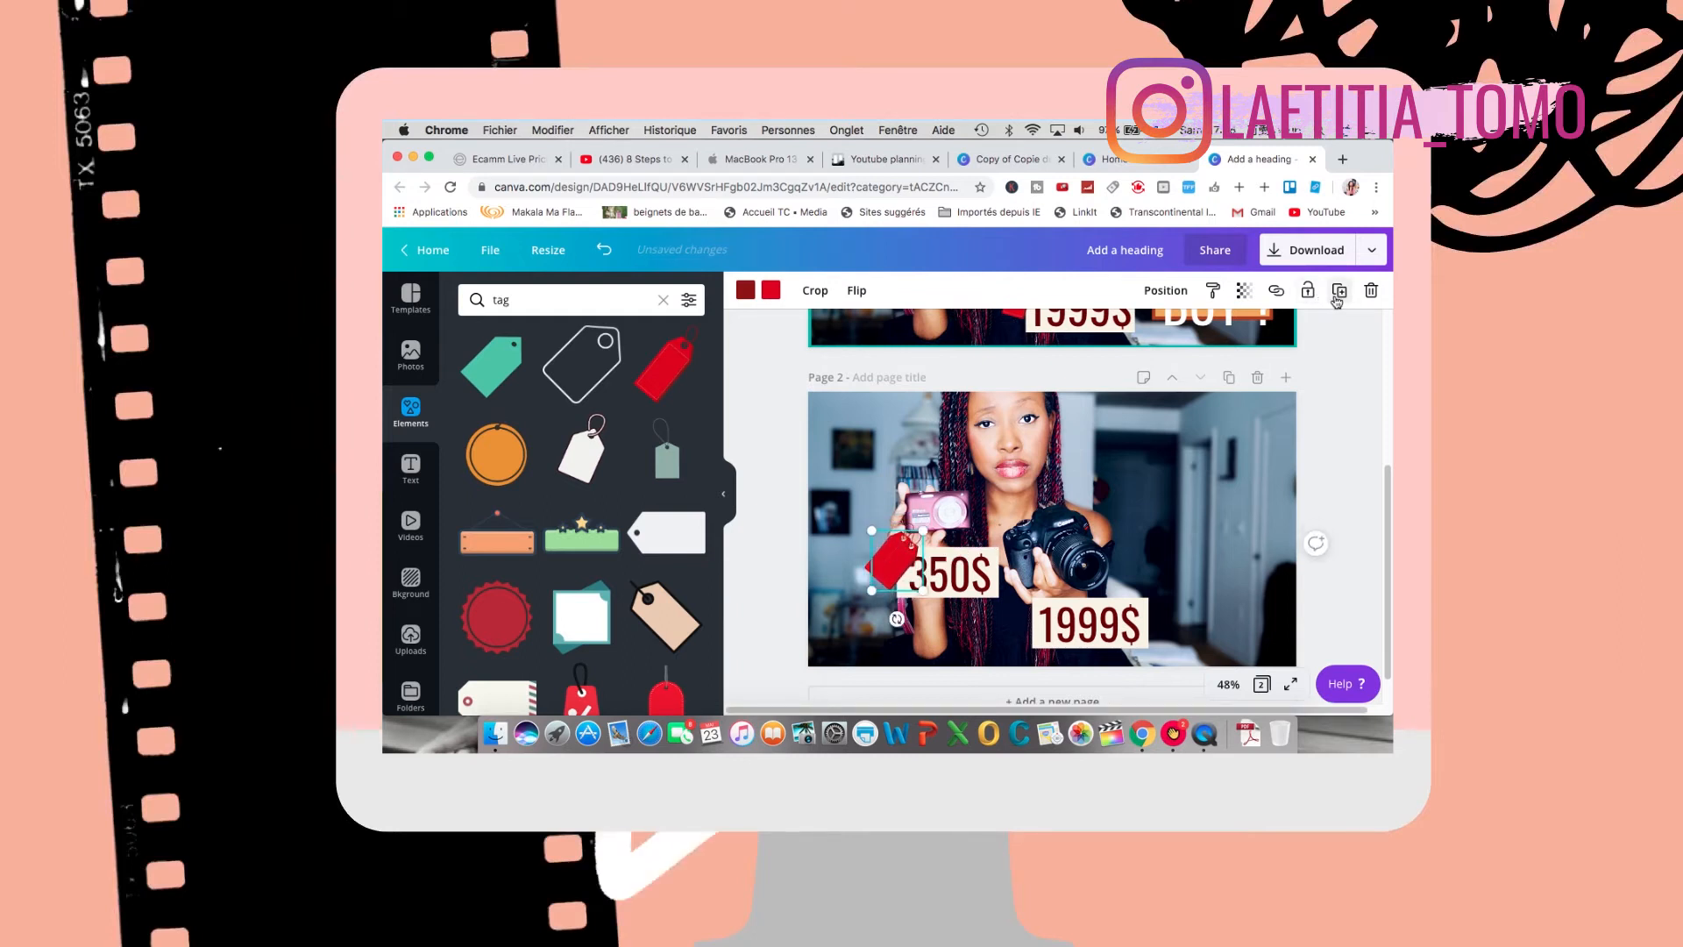
{"action": "left_click_drag", "start_coordinate": [885, 570], "coordinate": [1008, 615]}
{"action": "left_click", "coordinate": [1155, 554]}
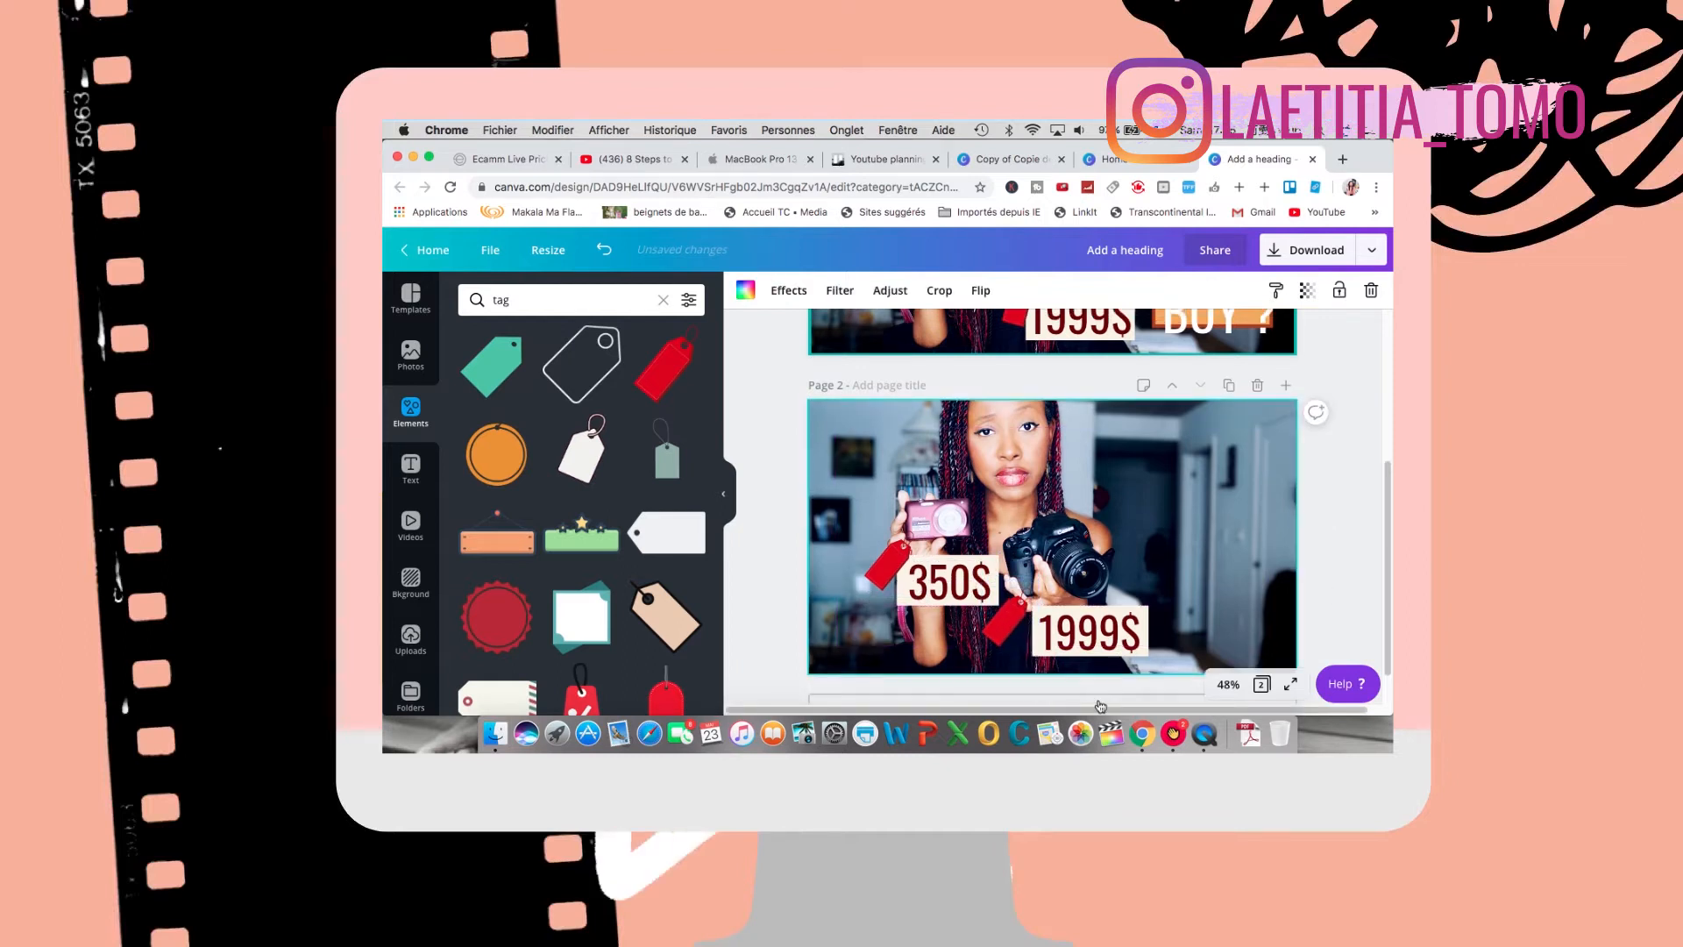
Step: Move the teal WHICH label from page 1 to page 2, placing it beside the black camera
{"action": "scroll", "coordinate": [1101, 693], "scroll_direction": "up", "scroll_amount": 3}
{"action": "scroll", "coordinate": [1101, 703], "scroll_direction": "up", "scroll_amount": 2}
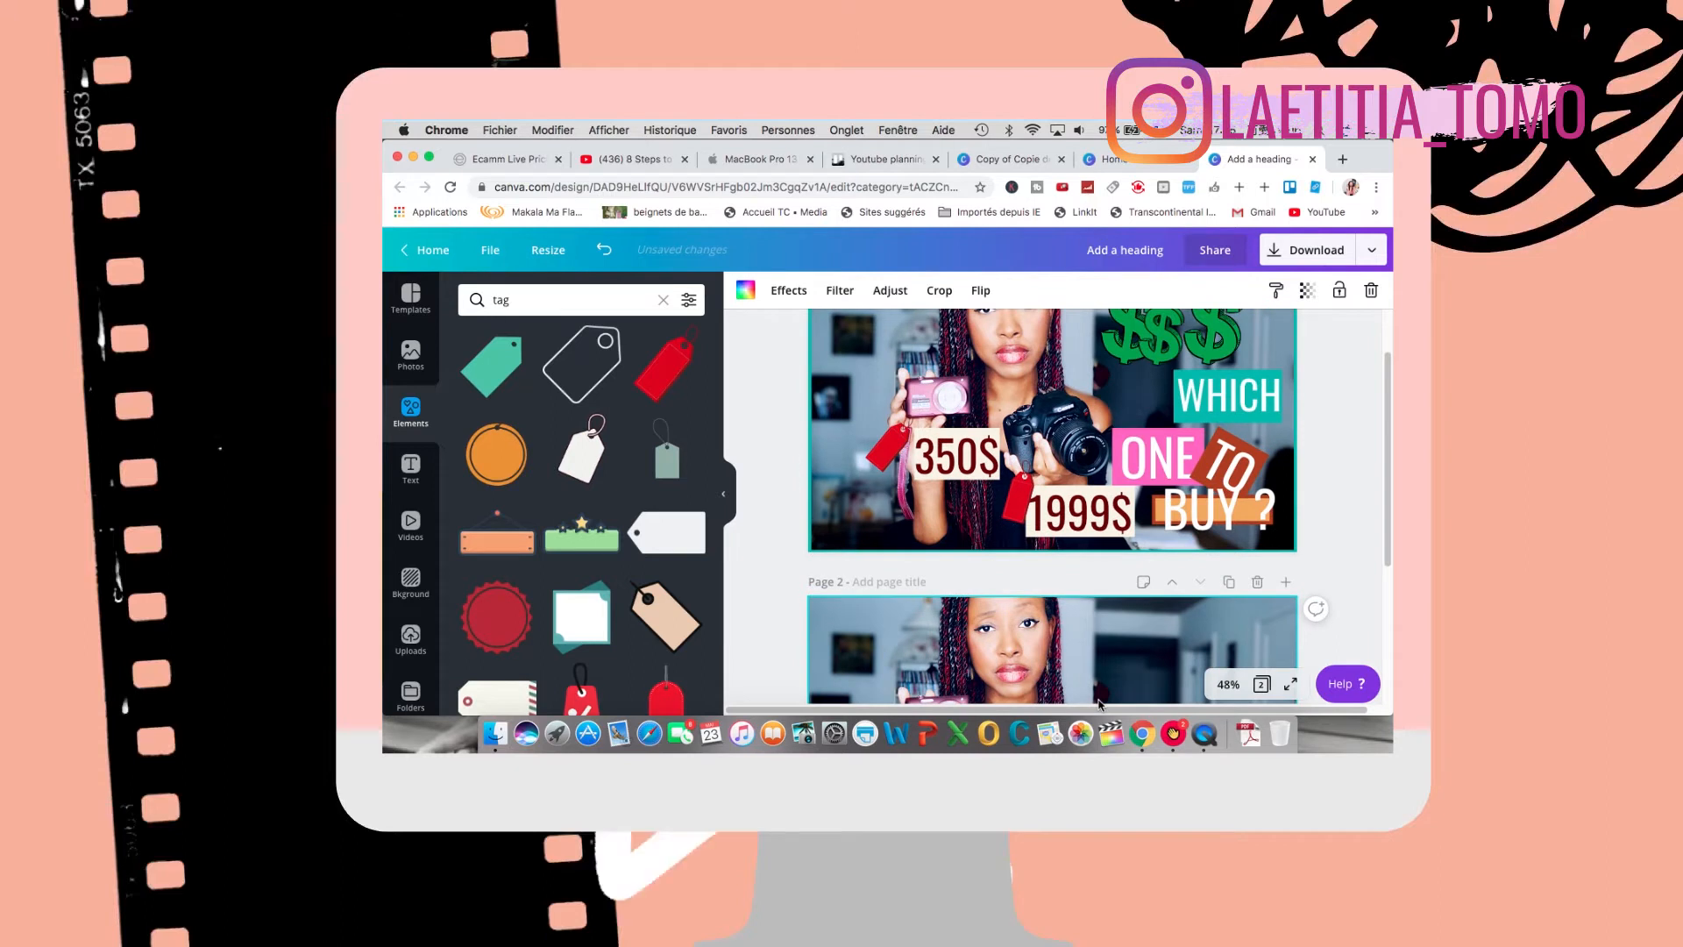
{"action": "scroll", "coordinate": [1100, 703], "scroll_direction": "down", "scroll_amount": 2}
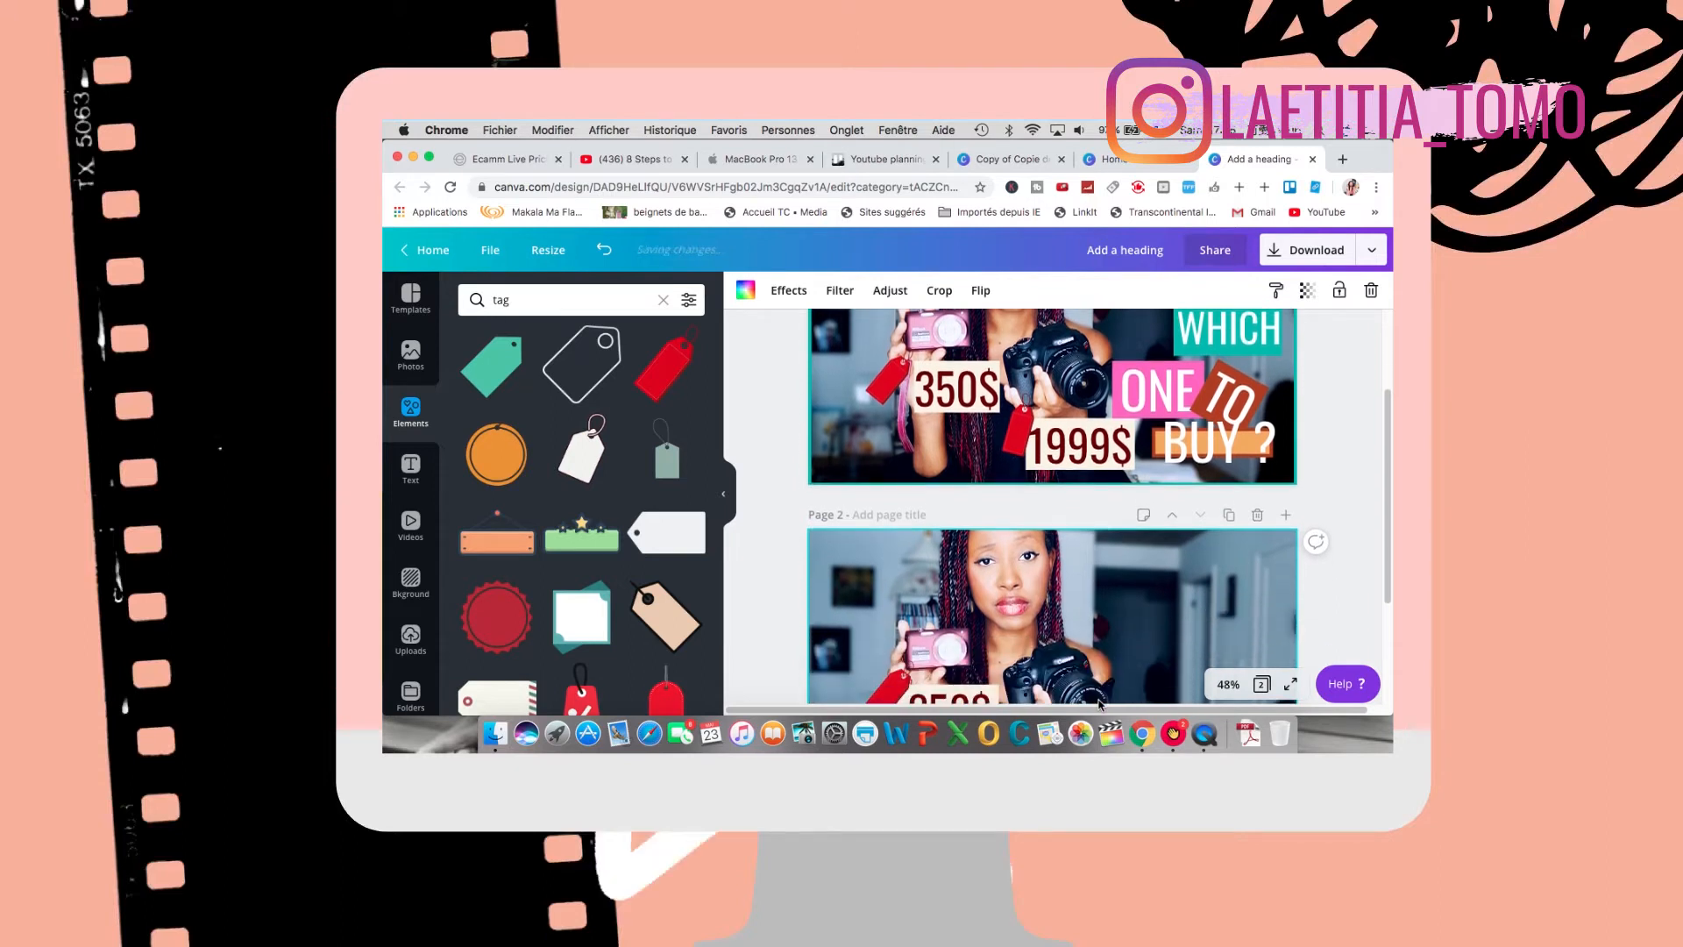
{"action": "scroll", "coordinate": [1100, 704], "scroll_direction": "up", "scroll_amount": 2}
{"action": "left_click_drag", "start_coordinate": [1227, 388], "coordinate": [1185, 641]}
{"action": "scroll", "coordinate": [1185, 643], "scroll_direction": "down", "scroll_amount": 5}
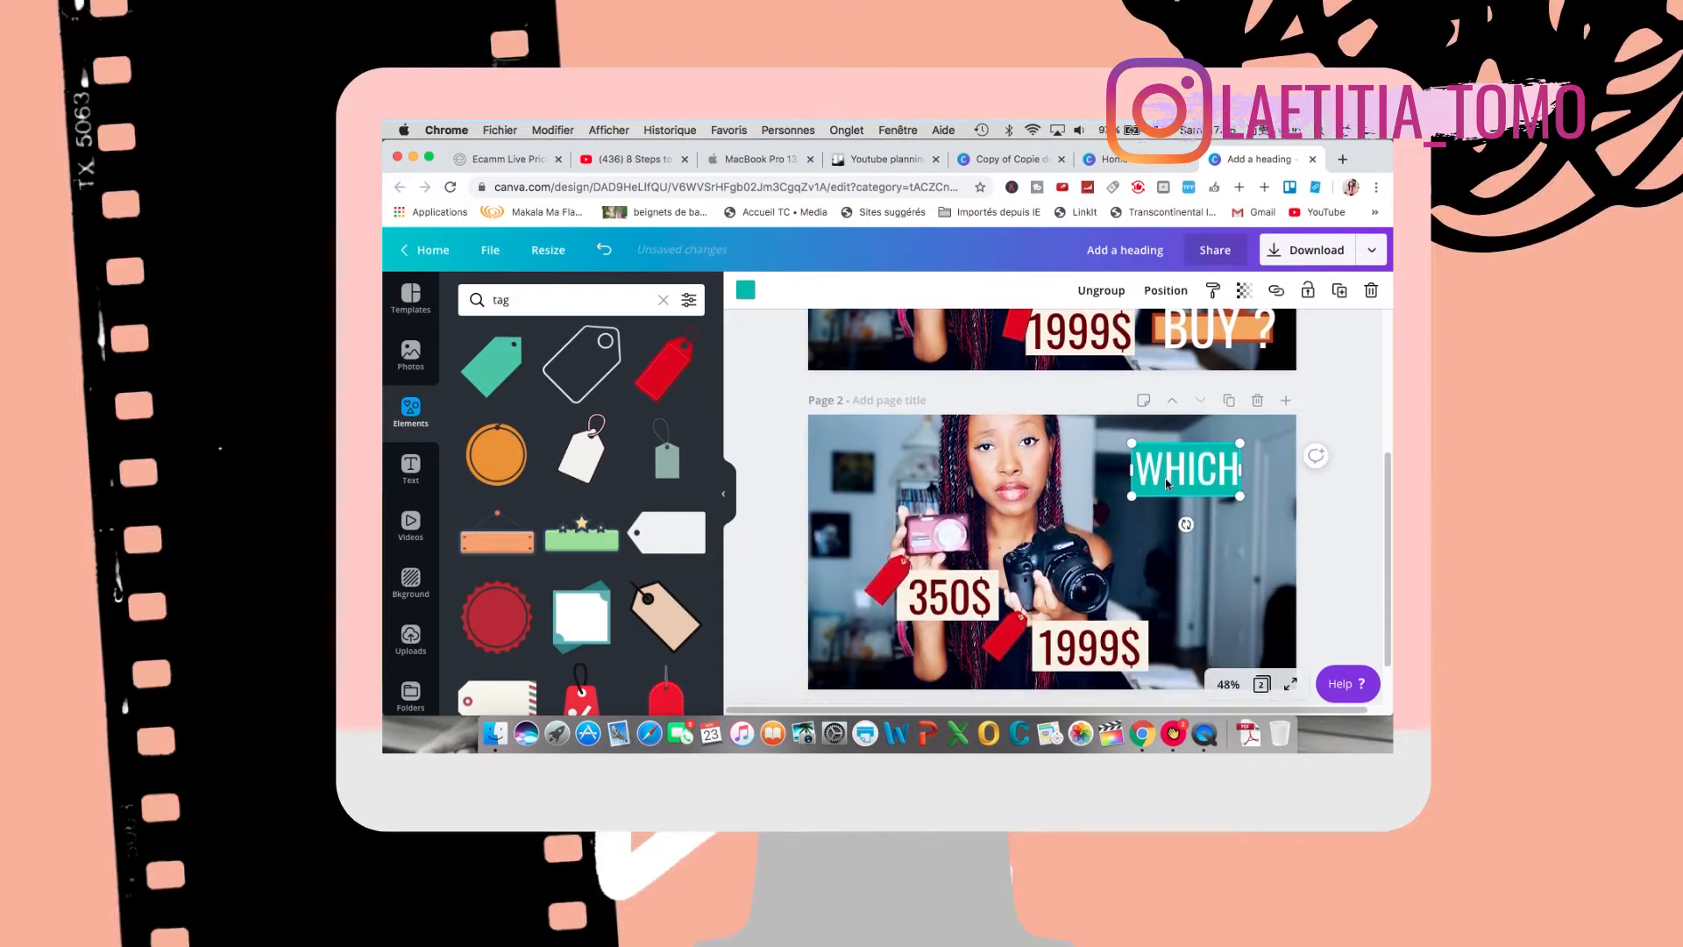
{"action": "left_click", "coordinate": [1167, 481]}
{"action": "left_click_drag", "start_coordinate": [1167, 481], "coordinate": [1152, 522]}
Step: Move the pink ONE label from page 1 to page 2, directly below the WHICH label
{"action": "scroll", "coordinate": [1152, 520], "scroll_direction": "up", "scroll_amount": 3}
{"action": "left_click_drag", "start_coordinate": [1158, 362], "coordinate": [1159, 605]}
{"action": "scroll", "coordinate": [1162, 624], "scroll_direction": "down", "scroll_amount": 2}
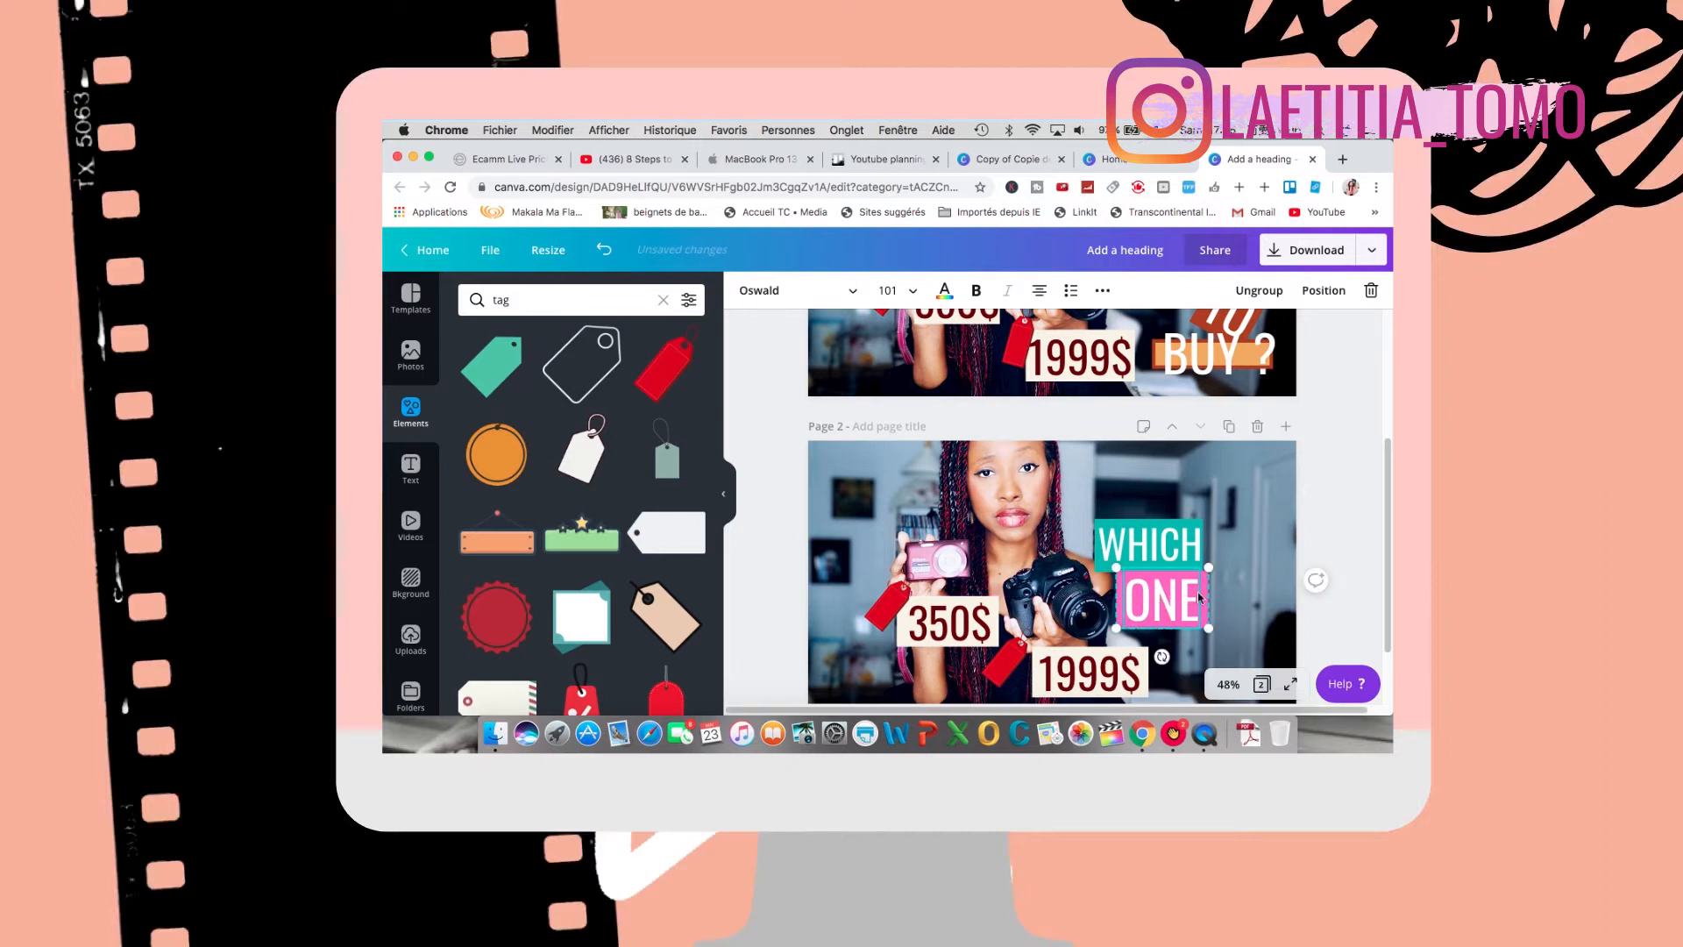
Step: Move the brown tilted TO label from page 1 to page 2, placing it beside the lower edge of the ONE label
{"action": "scroll", "coordinate": [1260, 591], "scroll_direction": "up", "scroll_amount": 2}
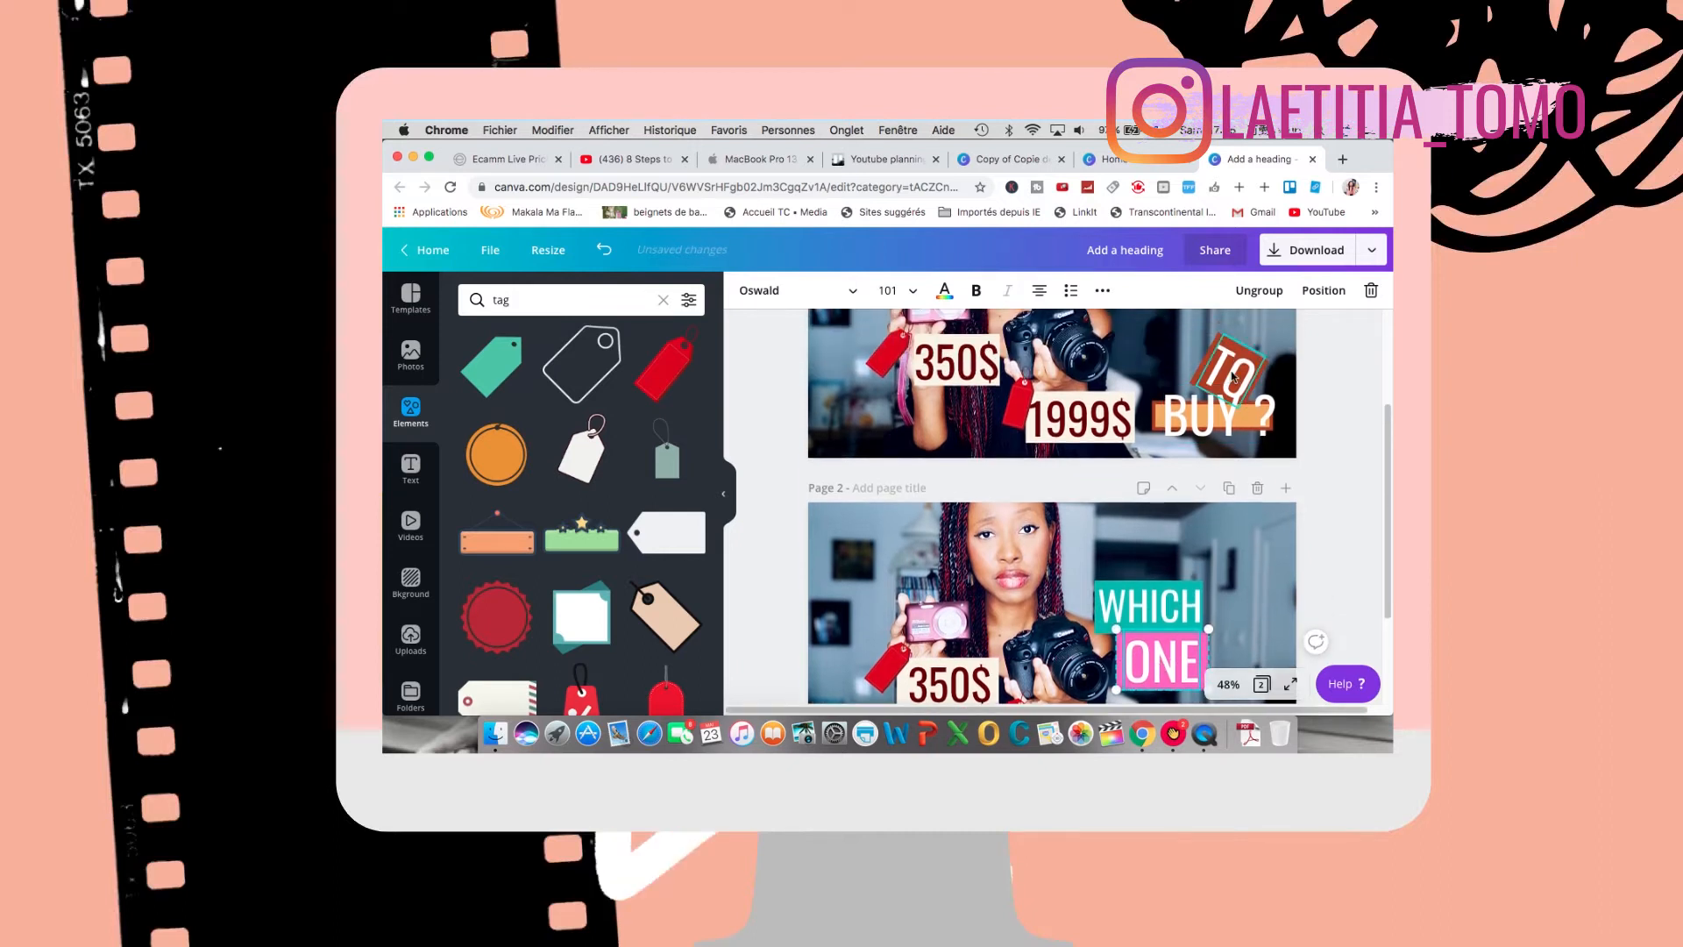
{"action": "left_click_drag", "start_coordinate": [1233, 377], "coordinate": [1249, 622]}
{"action": "scroll", "coordinate": [1250, 625], "scroll_direction": "down", "scroll_amount": 3}
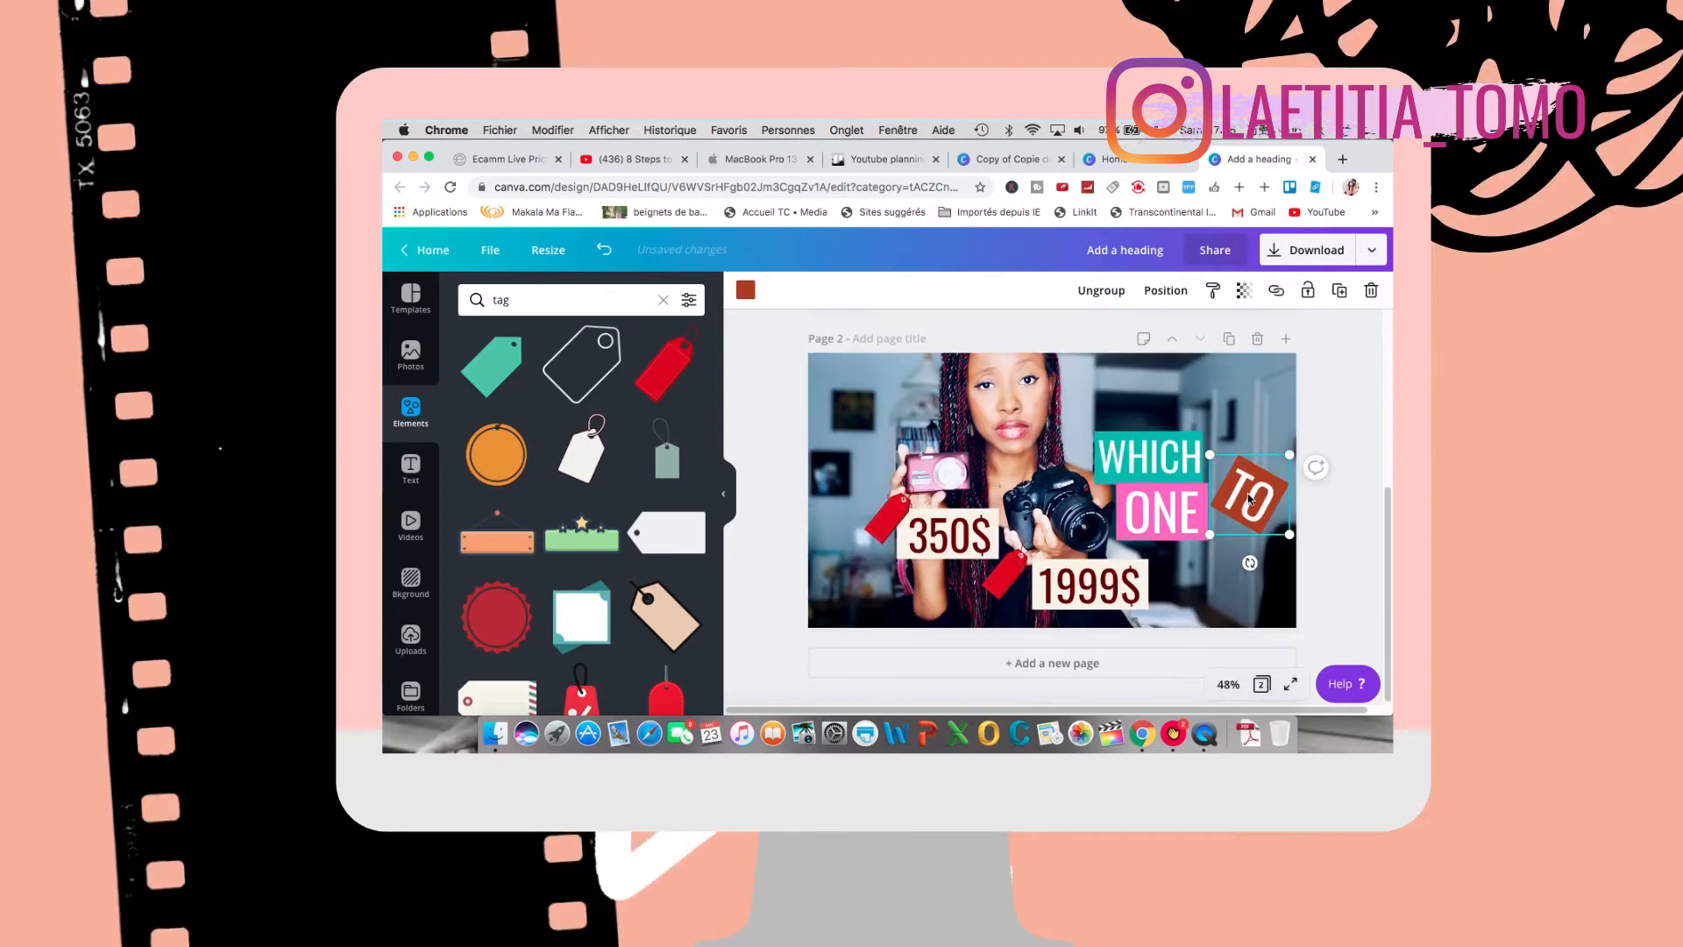
{"action": "left_click_drag", "start_coordinate": [1251, 505], "coordinate": [1243, 543]}
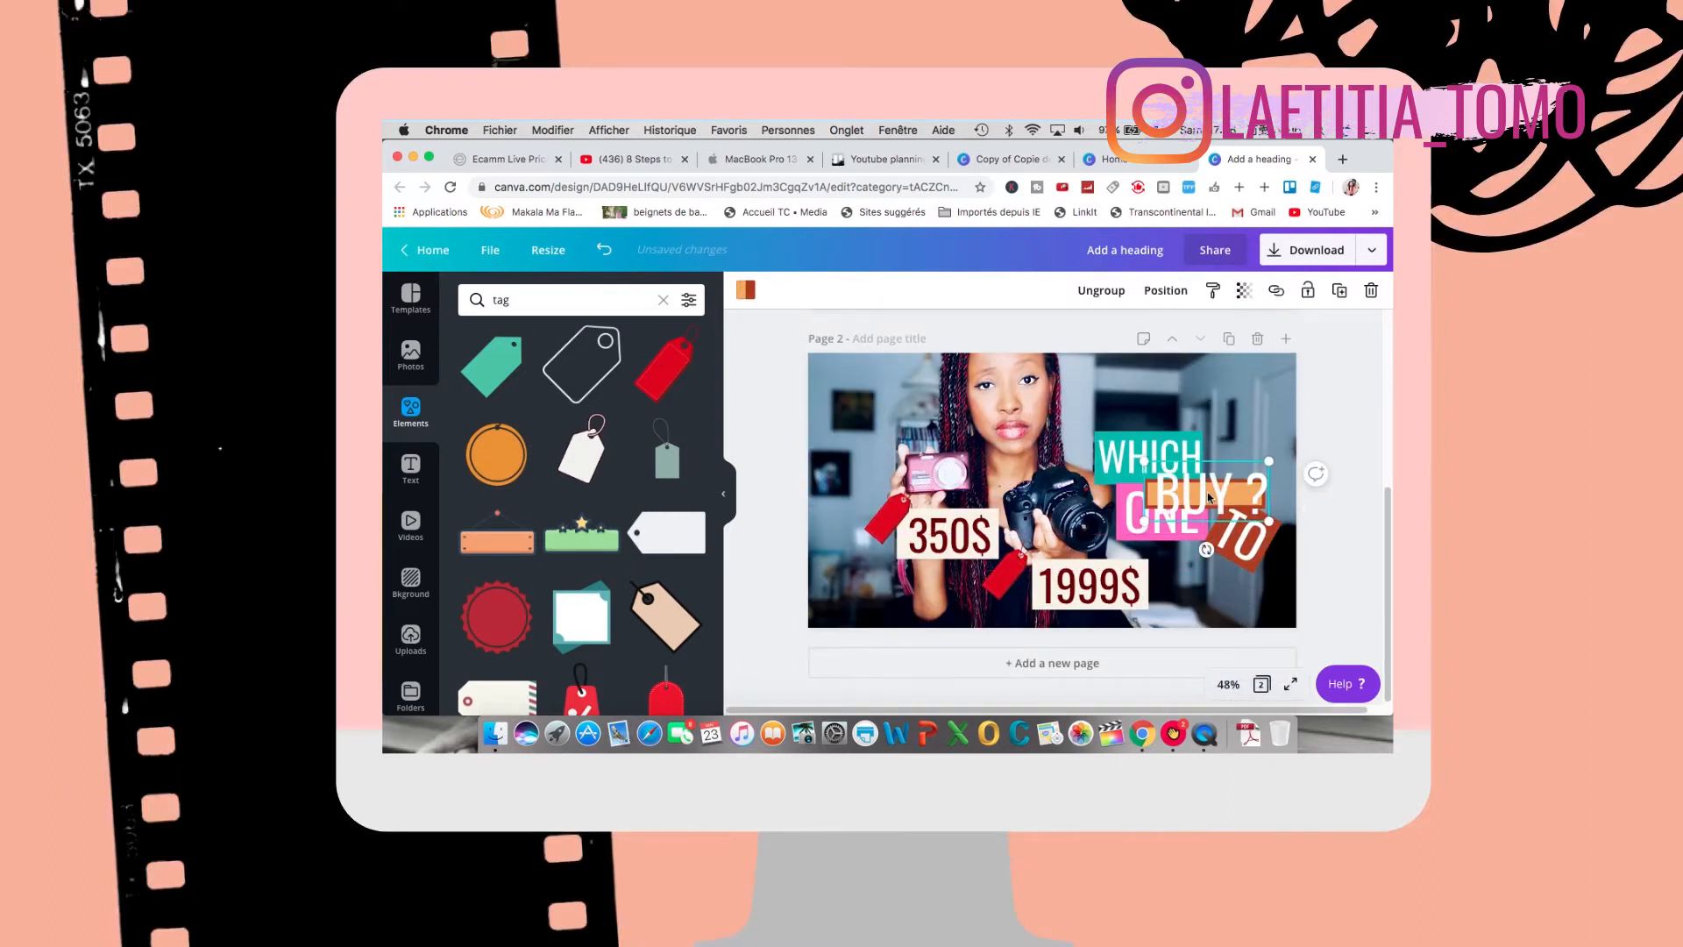
Step: Move the orange BUY ? label to page 2 below TO, and shift the 1999$ label left to make room
{"action": "left_click_drag", "start_coordinate": [1212, 502], "coordinate": [1223, 592]}
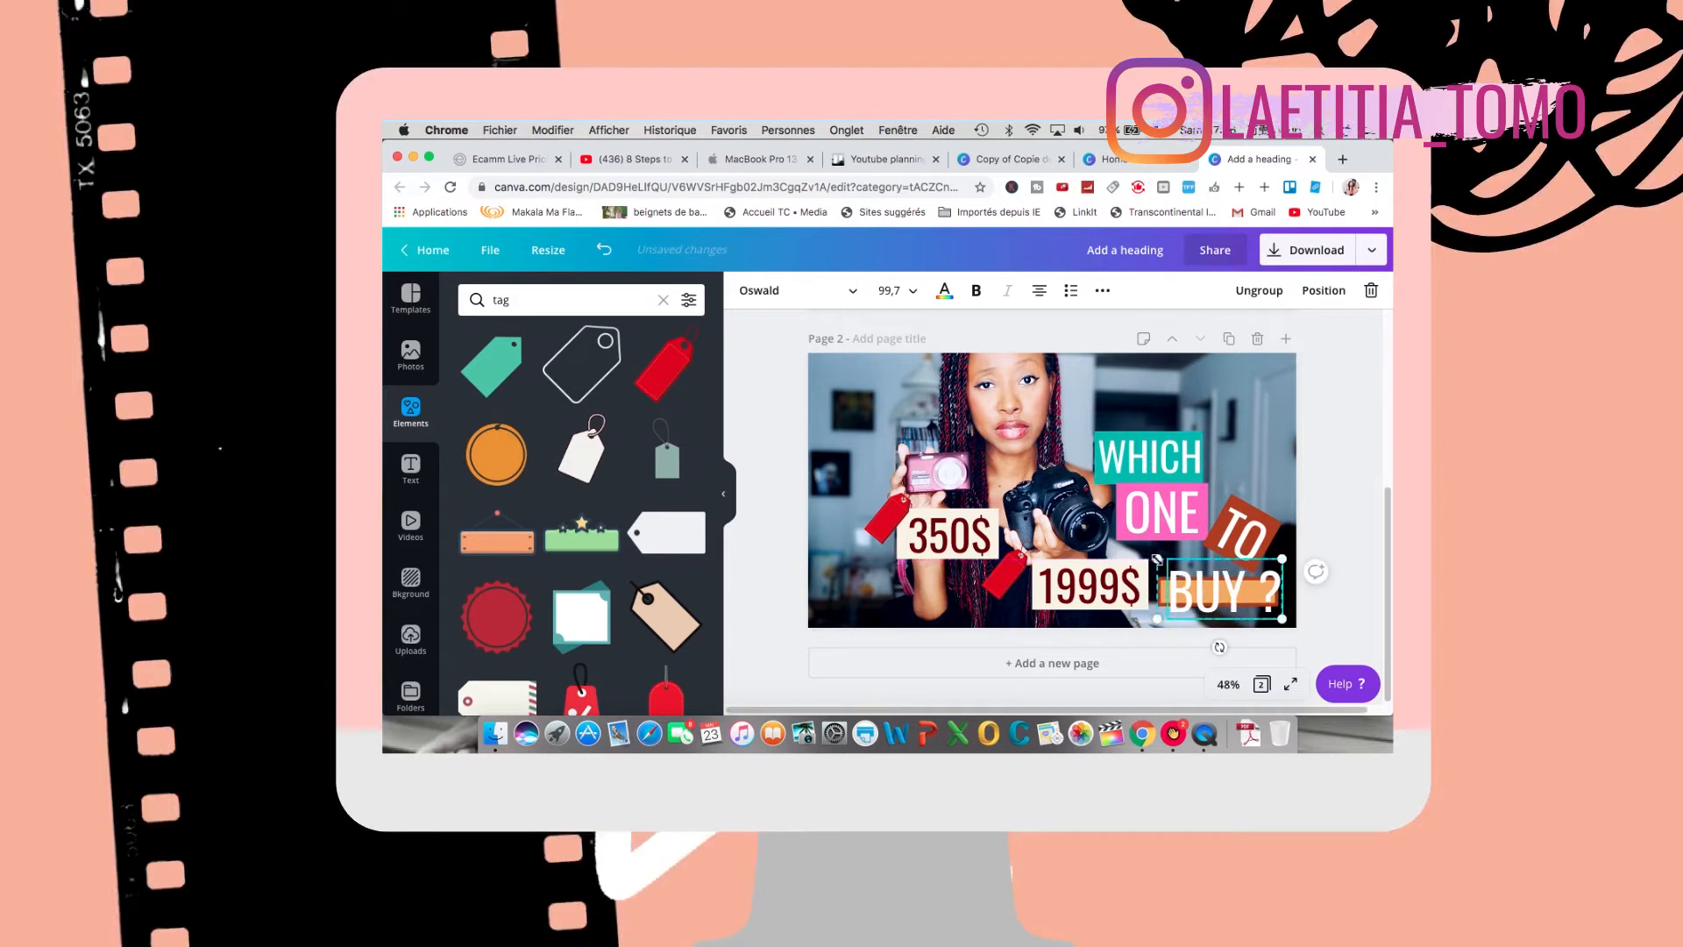
{"action": "left_click_drag", "start_coordinate": [1156, 557], "coordinate": [1059, 600]}
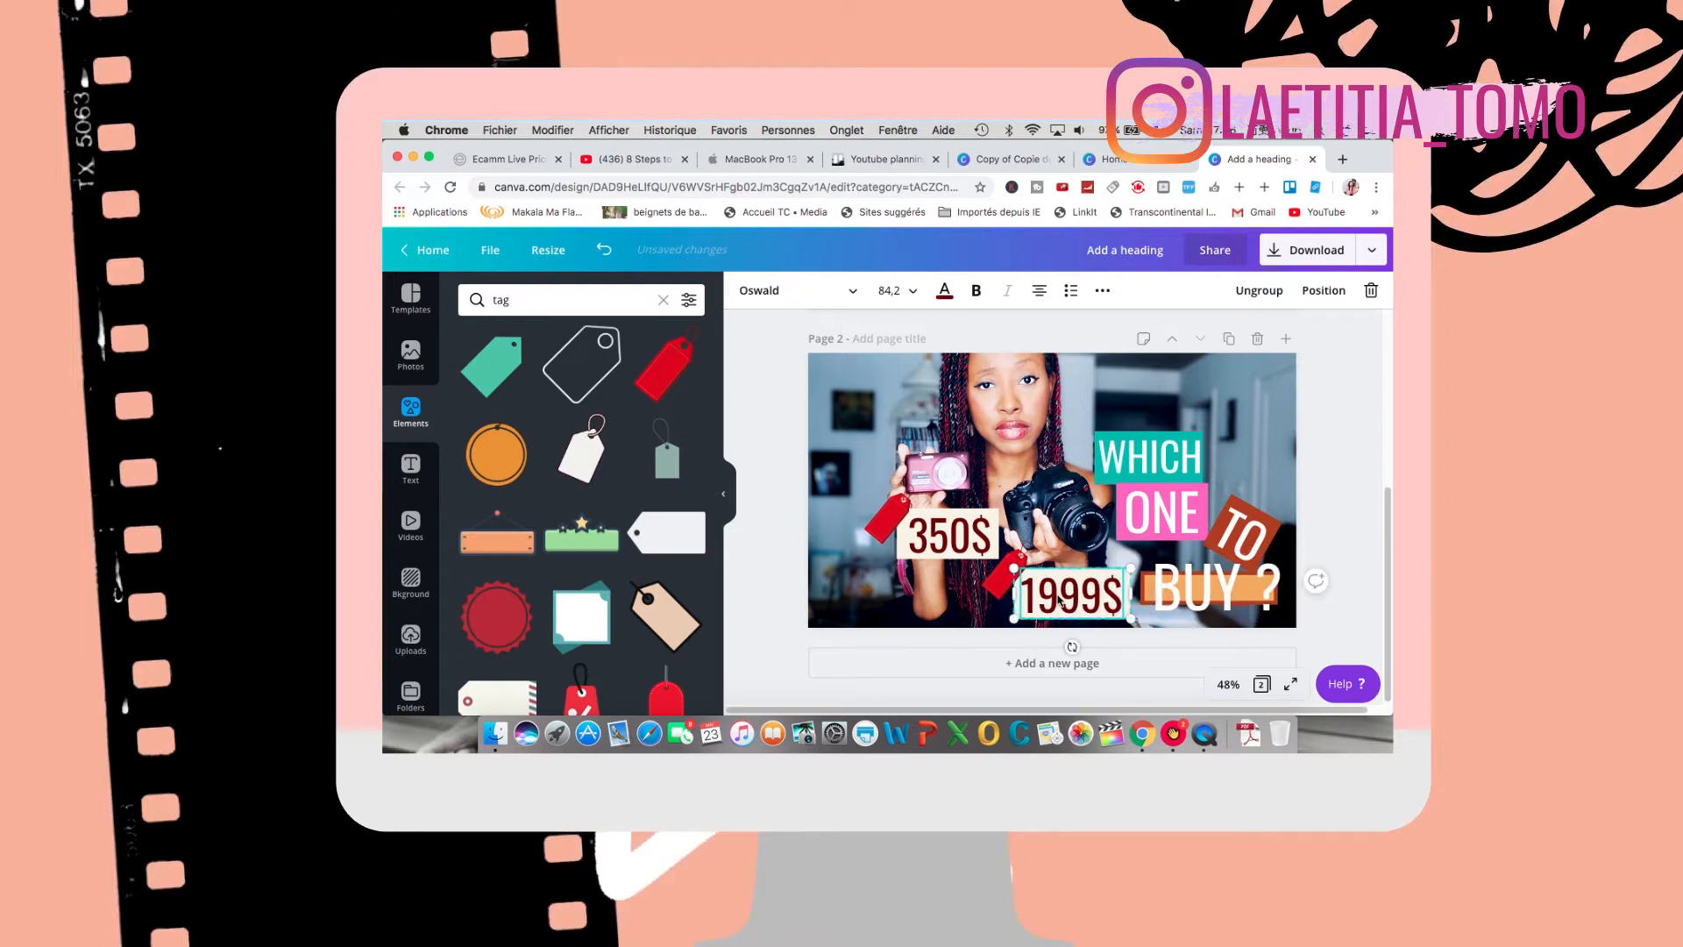
Step: Enlarge the teal WHICH label to about 365 × 179 and nudge the pink ONE label clear of it
{"action": "left_click", "coordinate": [1181, 524]}
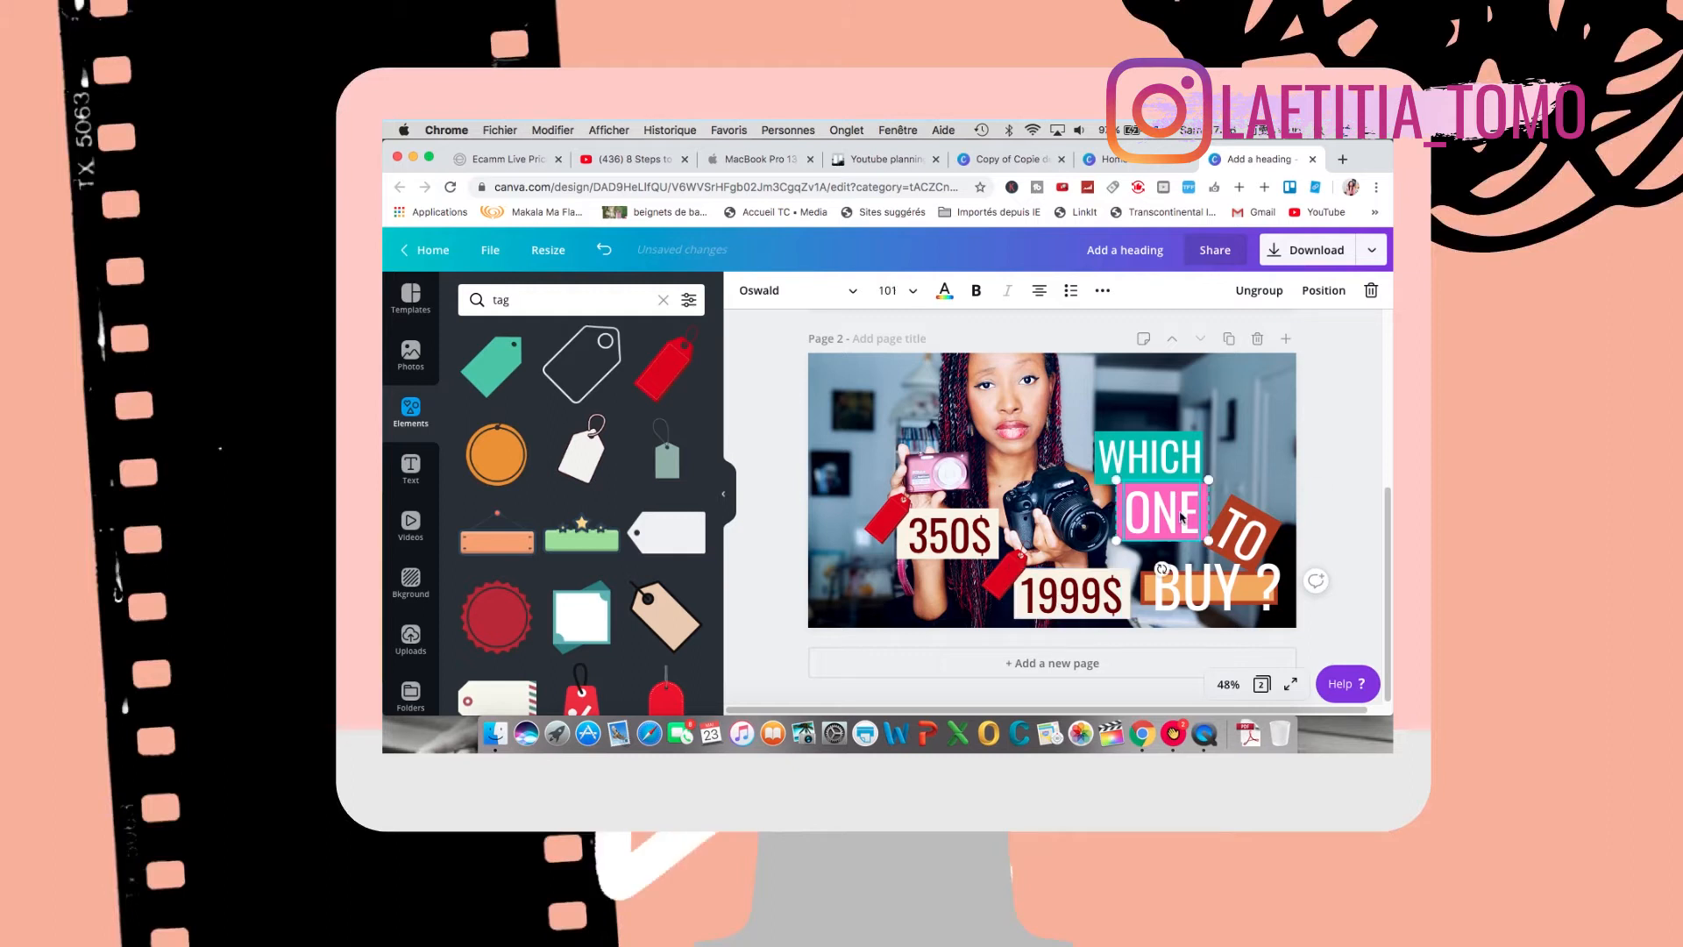
{"action": "left_click", "coordinate": [1109, 457]}
{"action": "left_click_drag", "start_coordinate": [1093, 430], "coordinate": [1071, 420]}
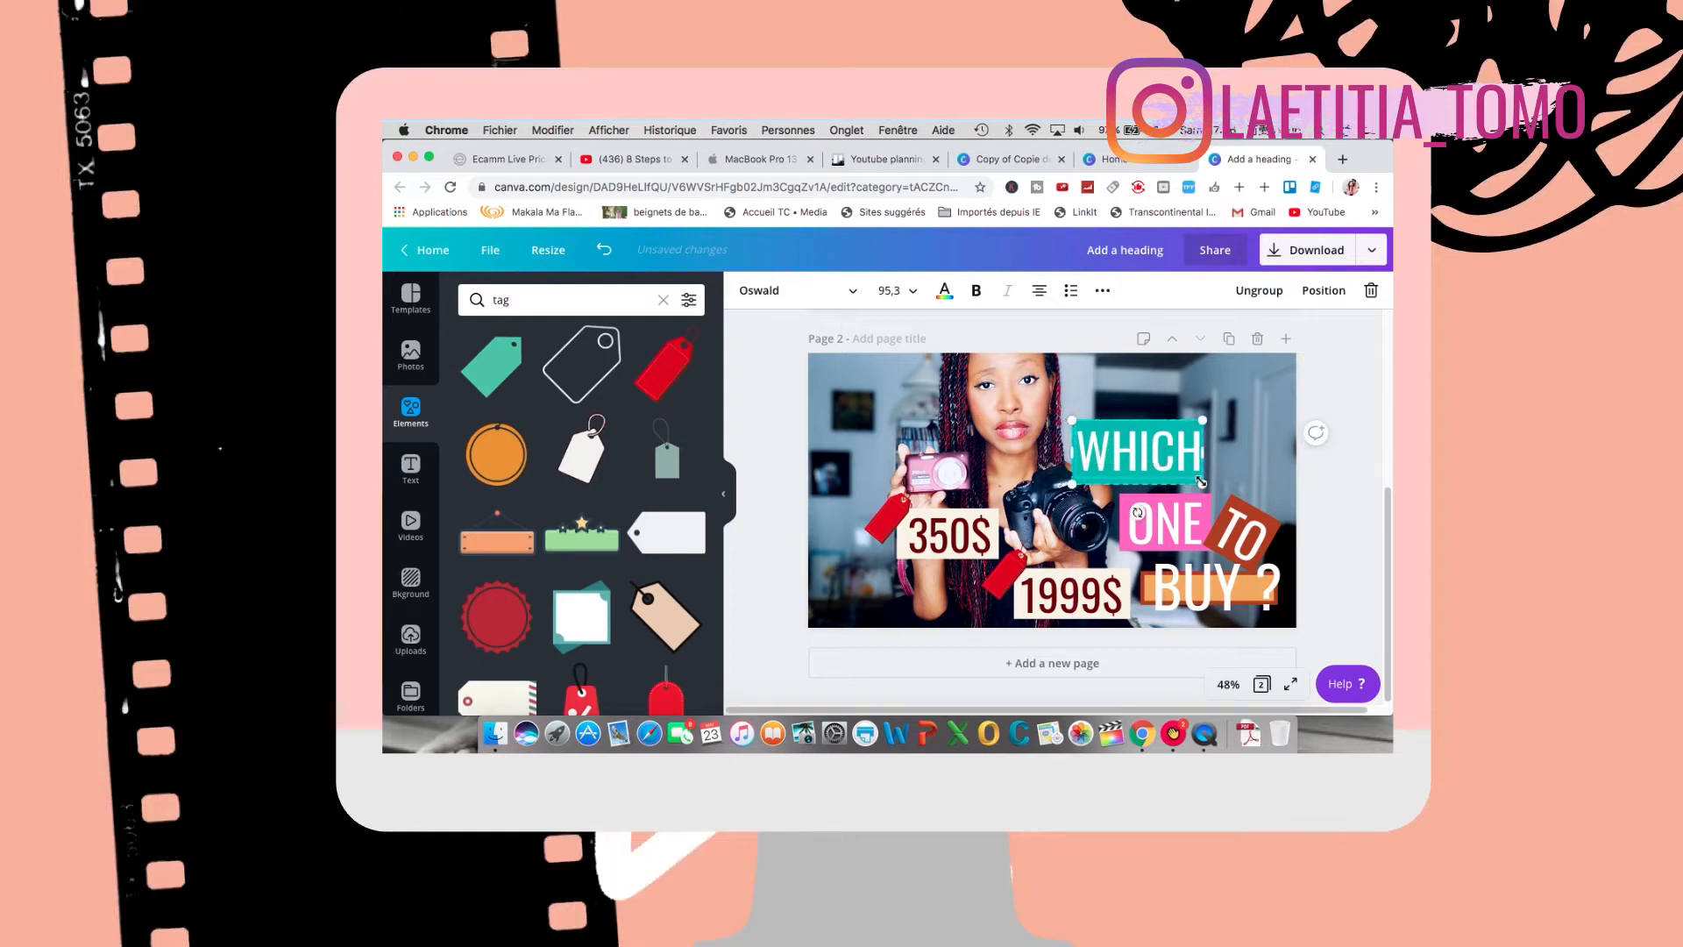
{"action": "left_click_drag", "start_coordinate": [1201, 482], "coordinate": [1207, 489]}
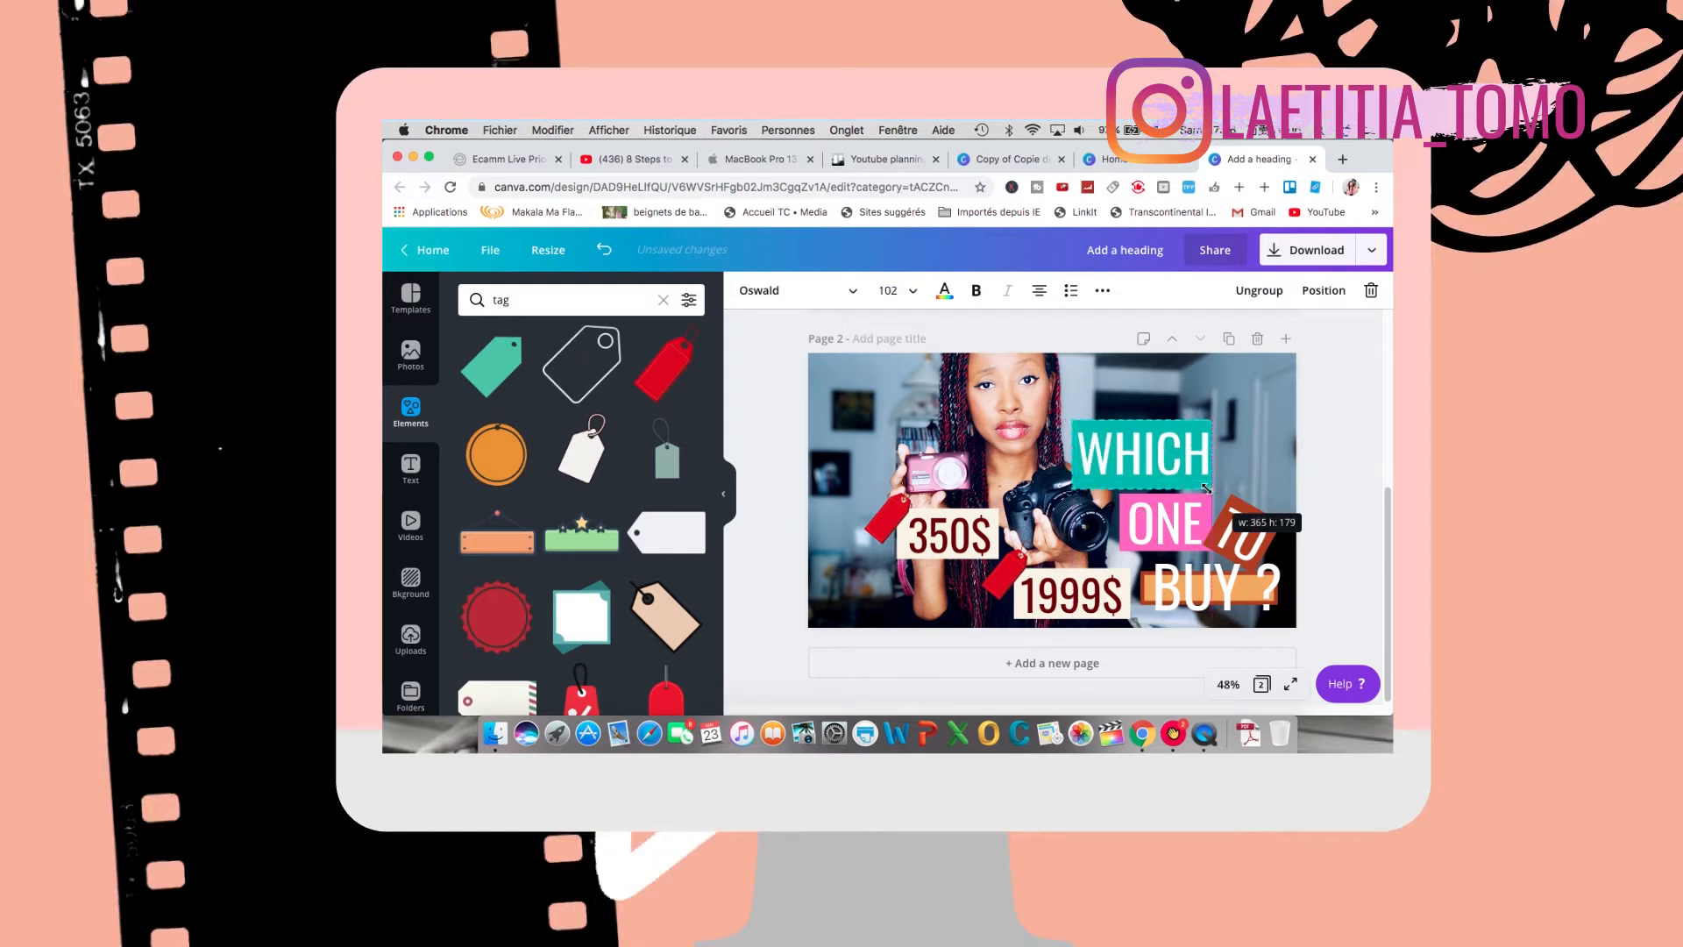
Step: Tuck the ONE label directly under WHICH and adjust the size of the tilted TO label beside it
{"action": "left_click", "coordinate": [1157, 520]}
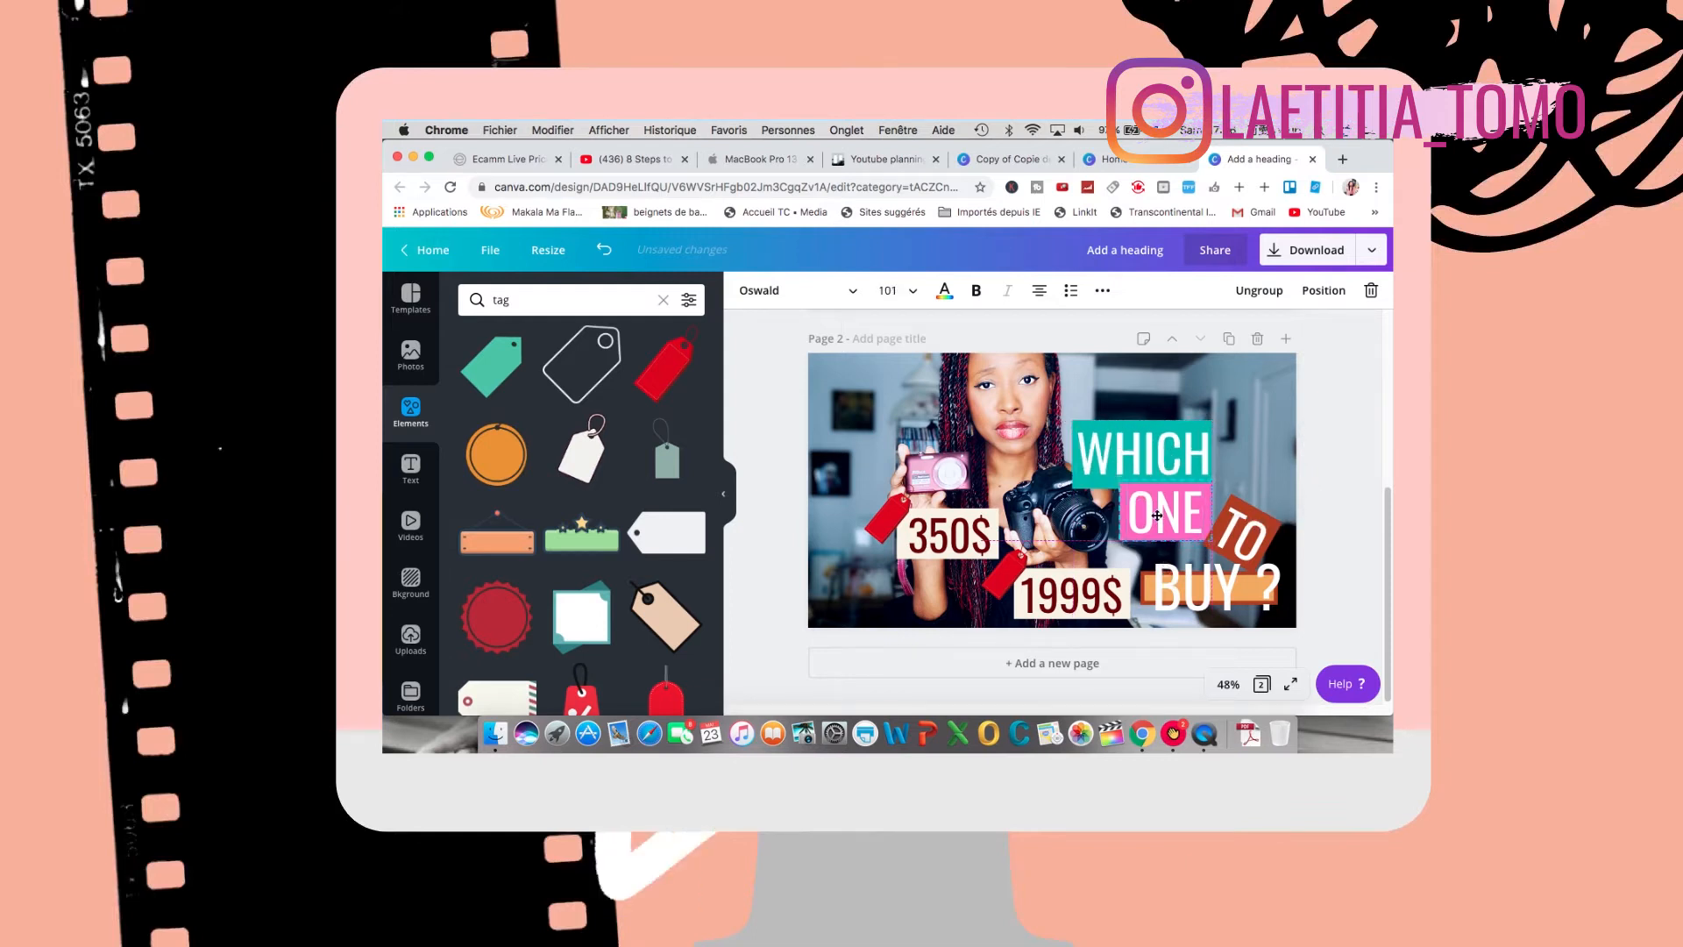
{"action": "left_click", "coordinate": [1223, 506]}
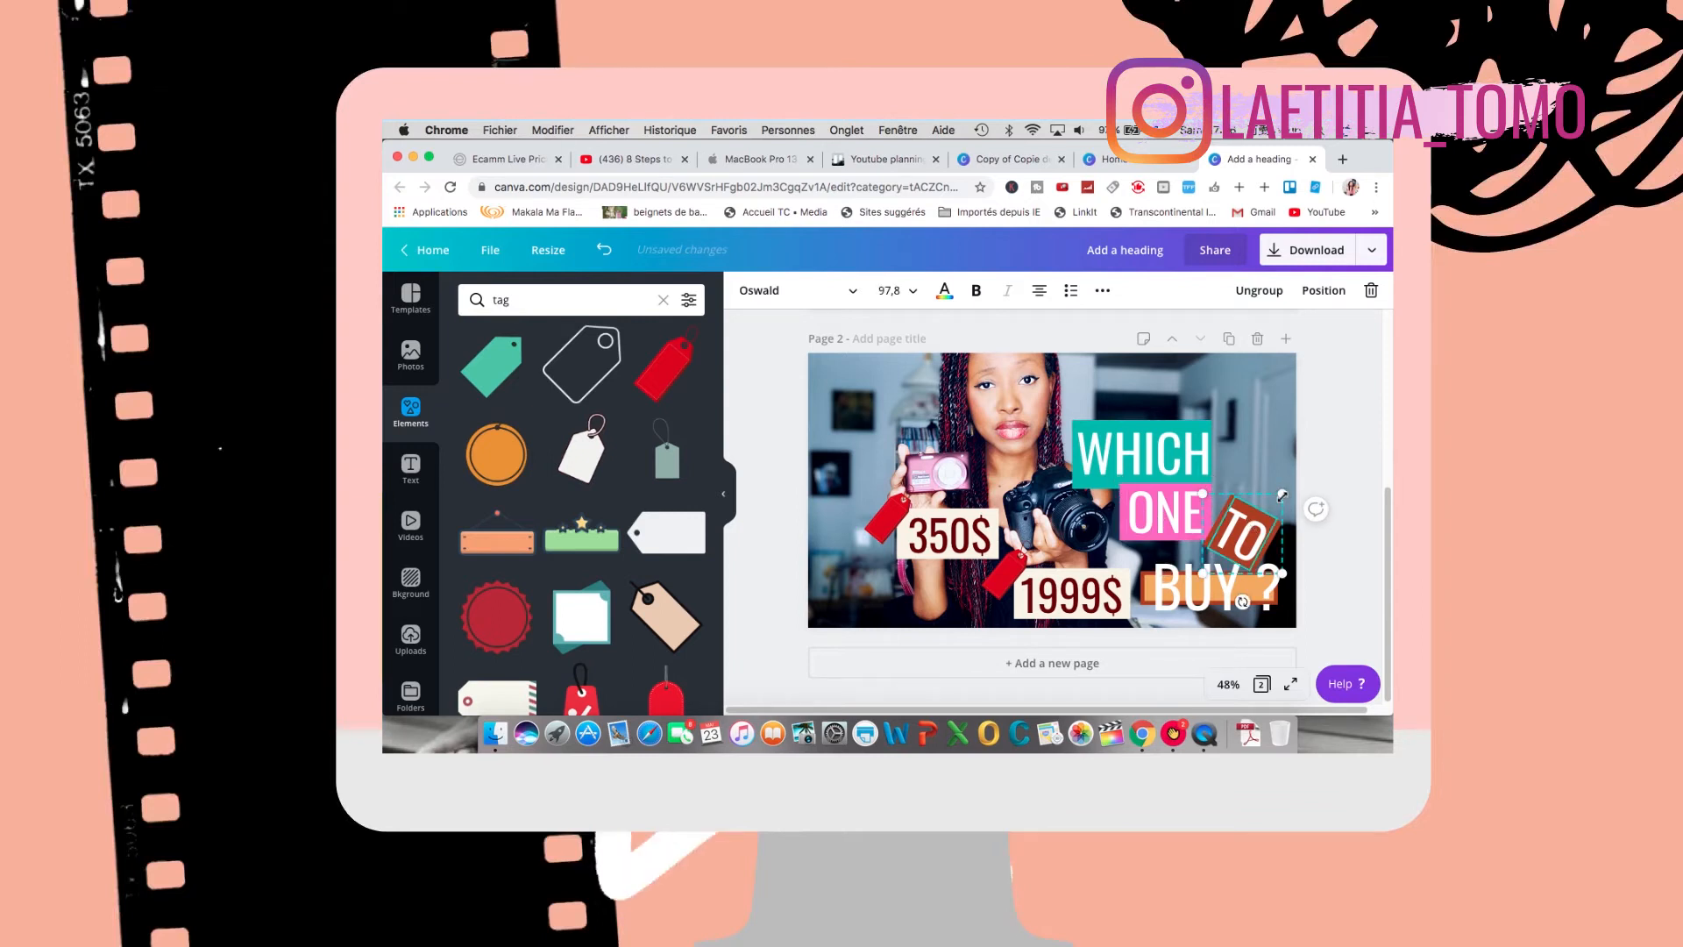
{"action": "left_click_drag", "start_coordinate": [1282, 495], "coordinate": [1287, 500]}
Step: Move the group of green dollar signs from page 1 to page 2, placing it above the WHICH label
{"action": "scroll", "coordinate": [1246, 350], "scroll_direction": "up", "scroll_amount": 4}
{"action": "left_click", "coordinate": [1246, 351]}
{"action": "left_click", "coordinate": [1222, 341], "text": "shift"}
{"action": "left_click", "coordinate": [1141, 294]}
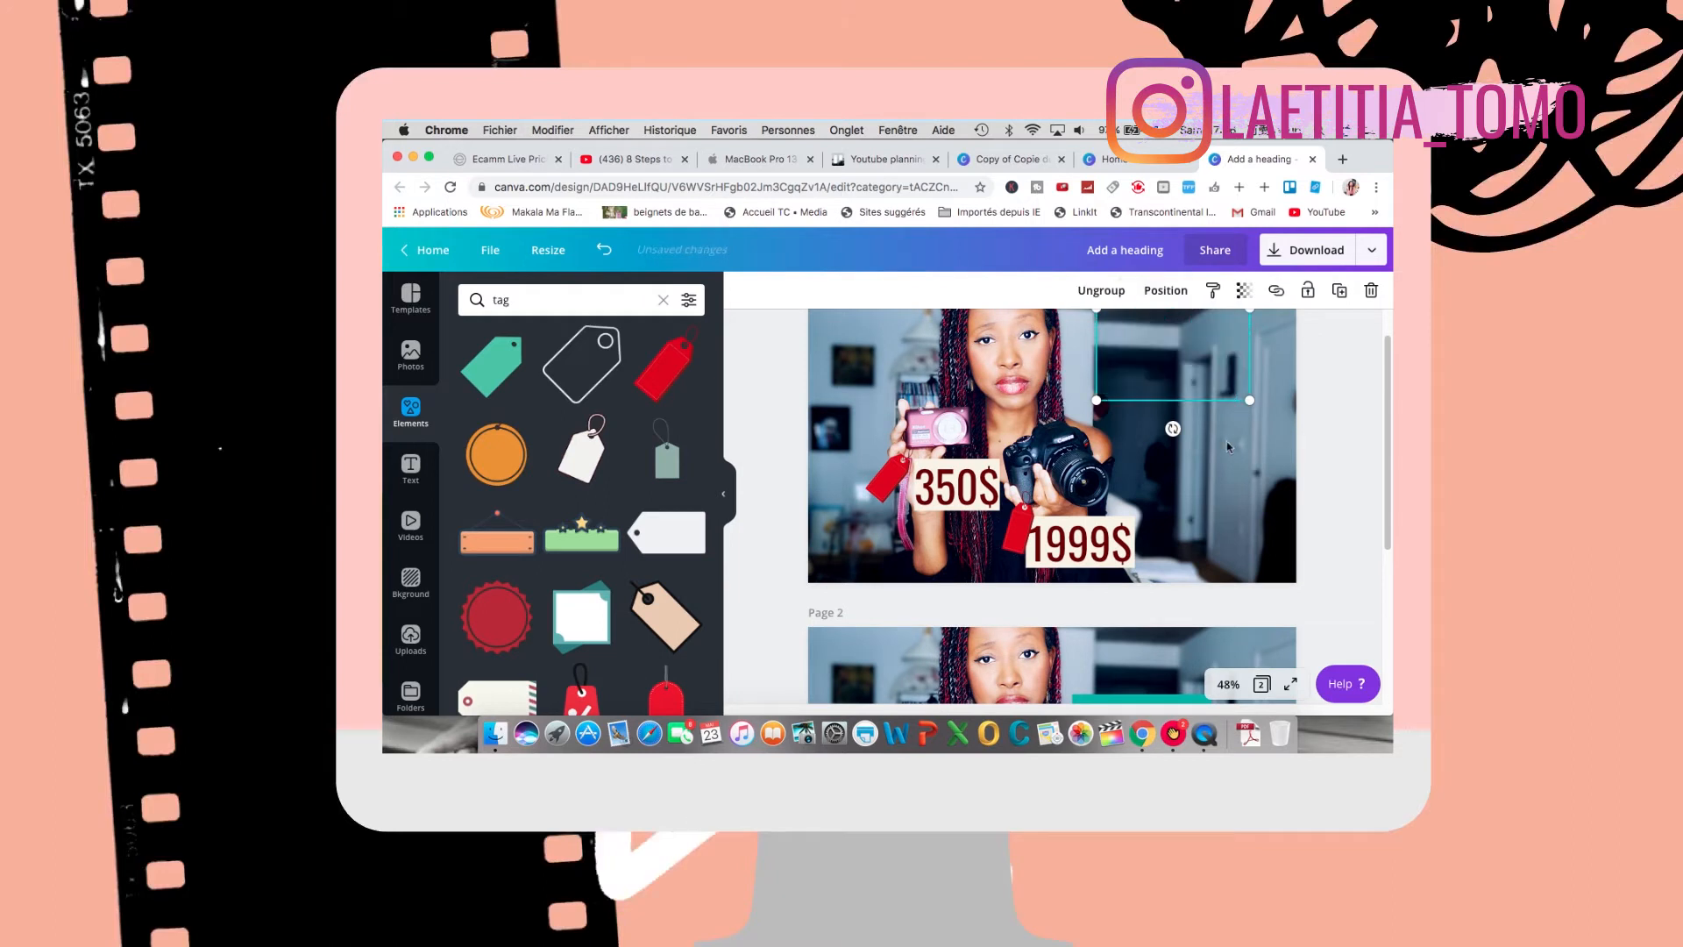
{"action": "scroll", "coordinate": [1181, 327], "scroll_direction": "down", "scroll_amount": 2}
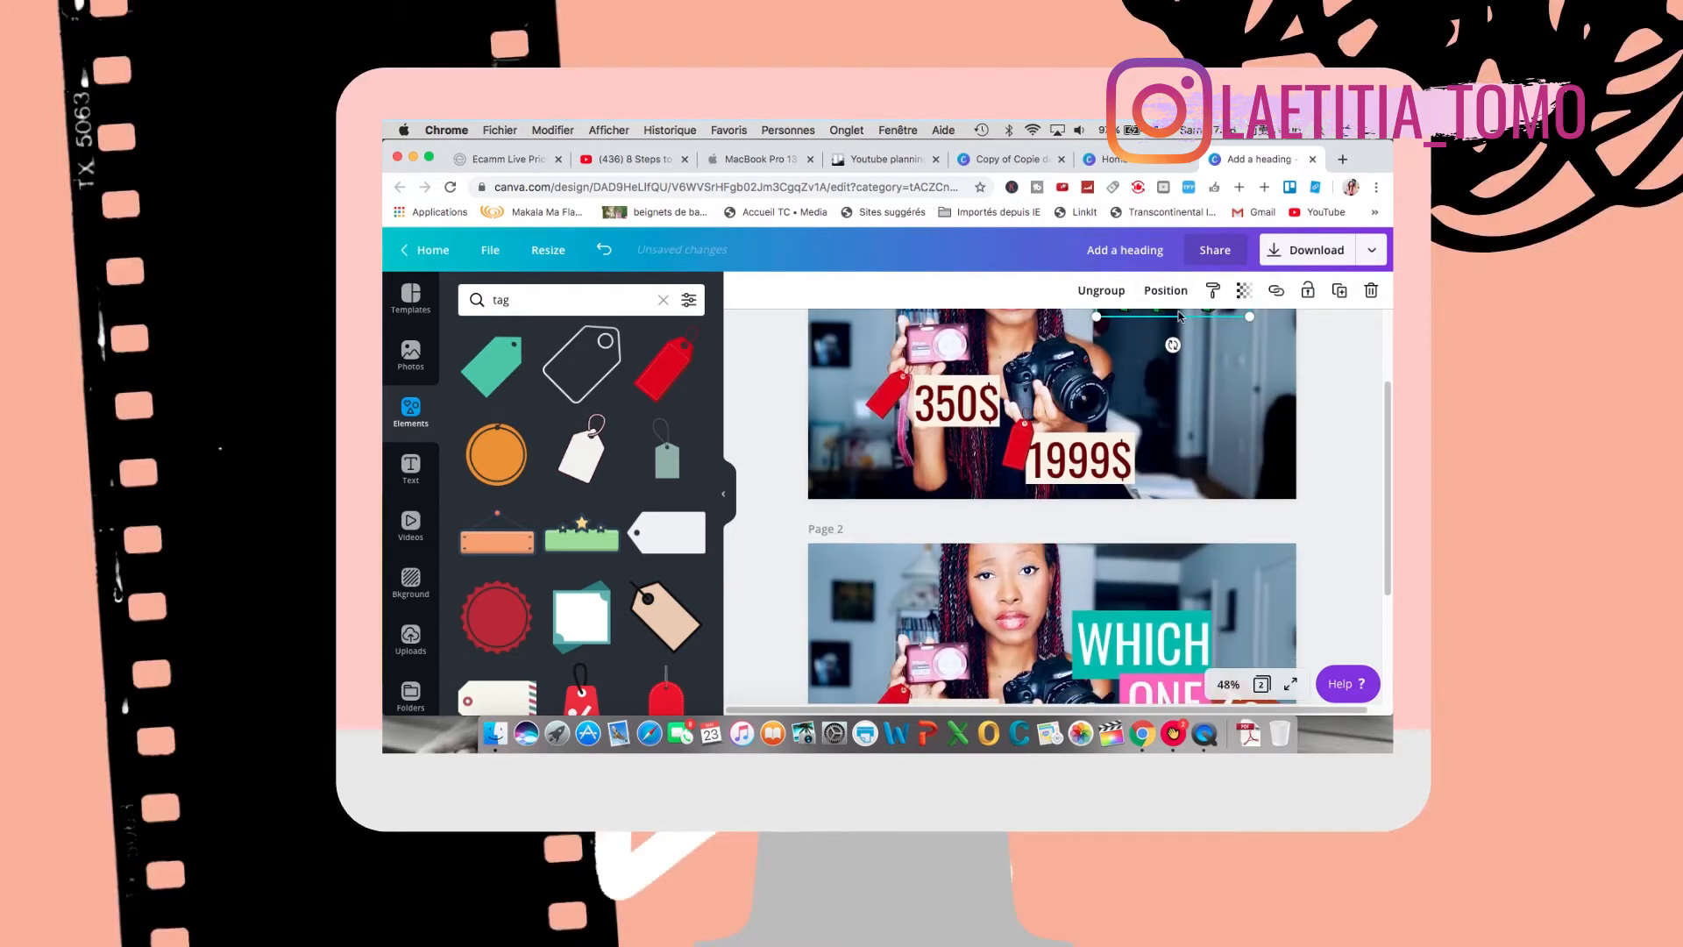
{"action": "left_click", "coordinate": [1194, 627]}
{"action": "left_click_drag", "start_coordinate": [1194, 633], "coordinate": [1194, 637]}
{"action": "scroll", "coordinate": [1194, 638], "scroll_direction": "down", "scroll_amount": 1}
{"action": "scroll", "coordinate": [1194, 637], "scroll_direction": "down", "scroll_amount": 2}
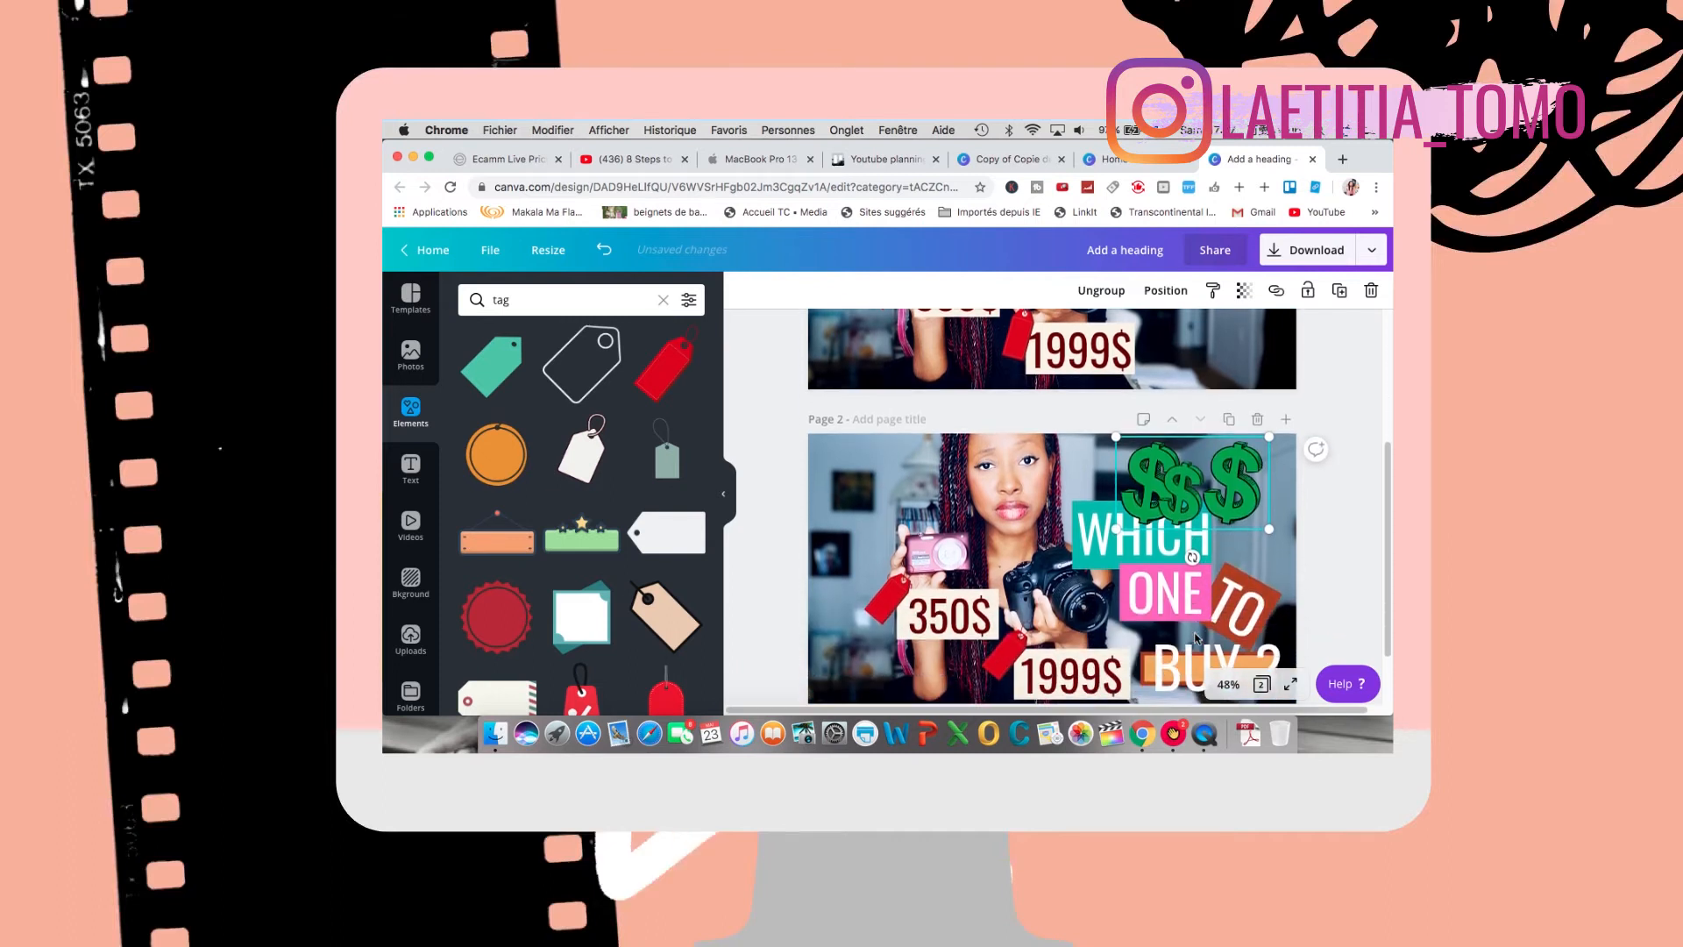
Step: Shrink the green dollar signs to about 319 × 193 and shift them toward the page's upper right corner
{"action": "left_click_drag", "start_coordinate": [1270, 530], "coordinate": [1241, 517]}
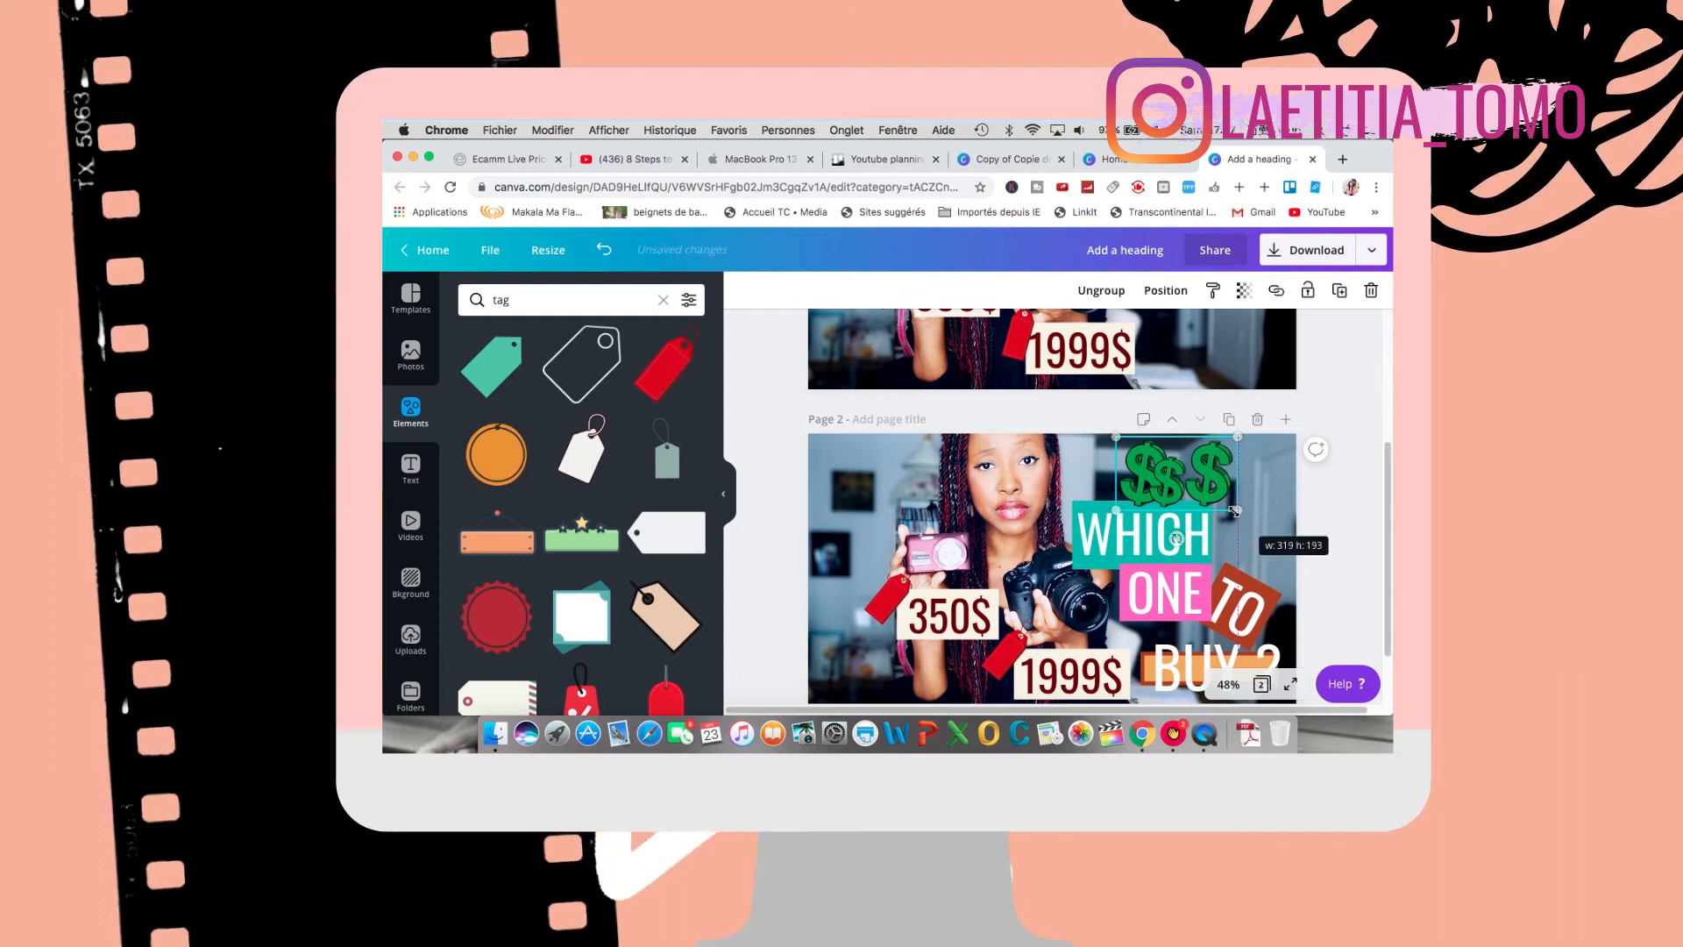
{"action": "left_click_drag", "start_coordinate": [1177, 478], "coordinate": [1210, 487]}
{"action": "left_click", "coordinate": [1103, 481]}
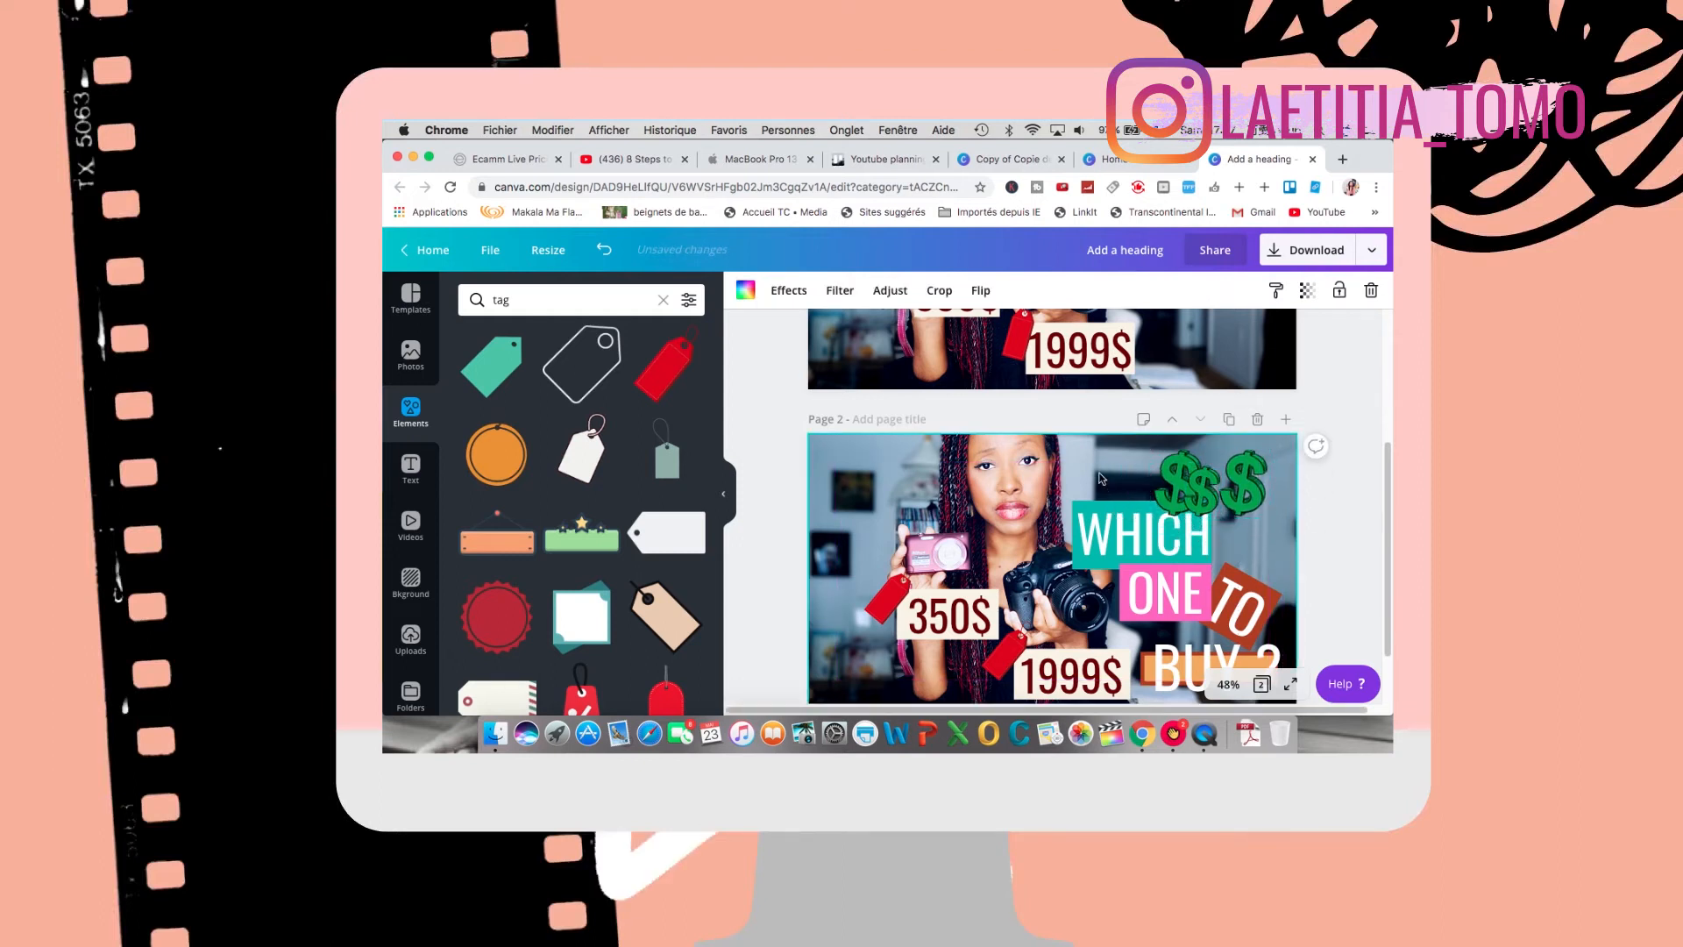
Step: Add the hollow square outline from the Shapes elements and stretch it to frame all of page 2
{"action": "scroll", "coordinate": [1129, 554], "scroll_direction": "down", "scroll_amount": 2}
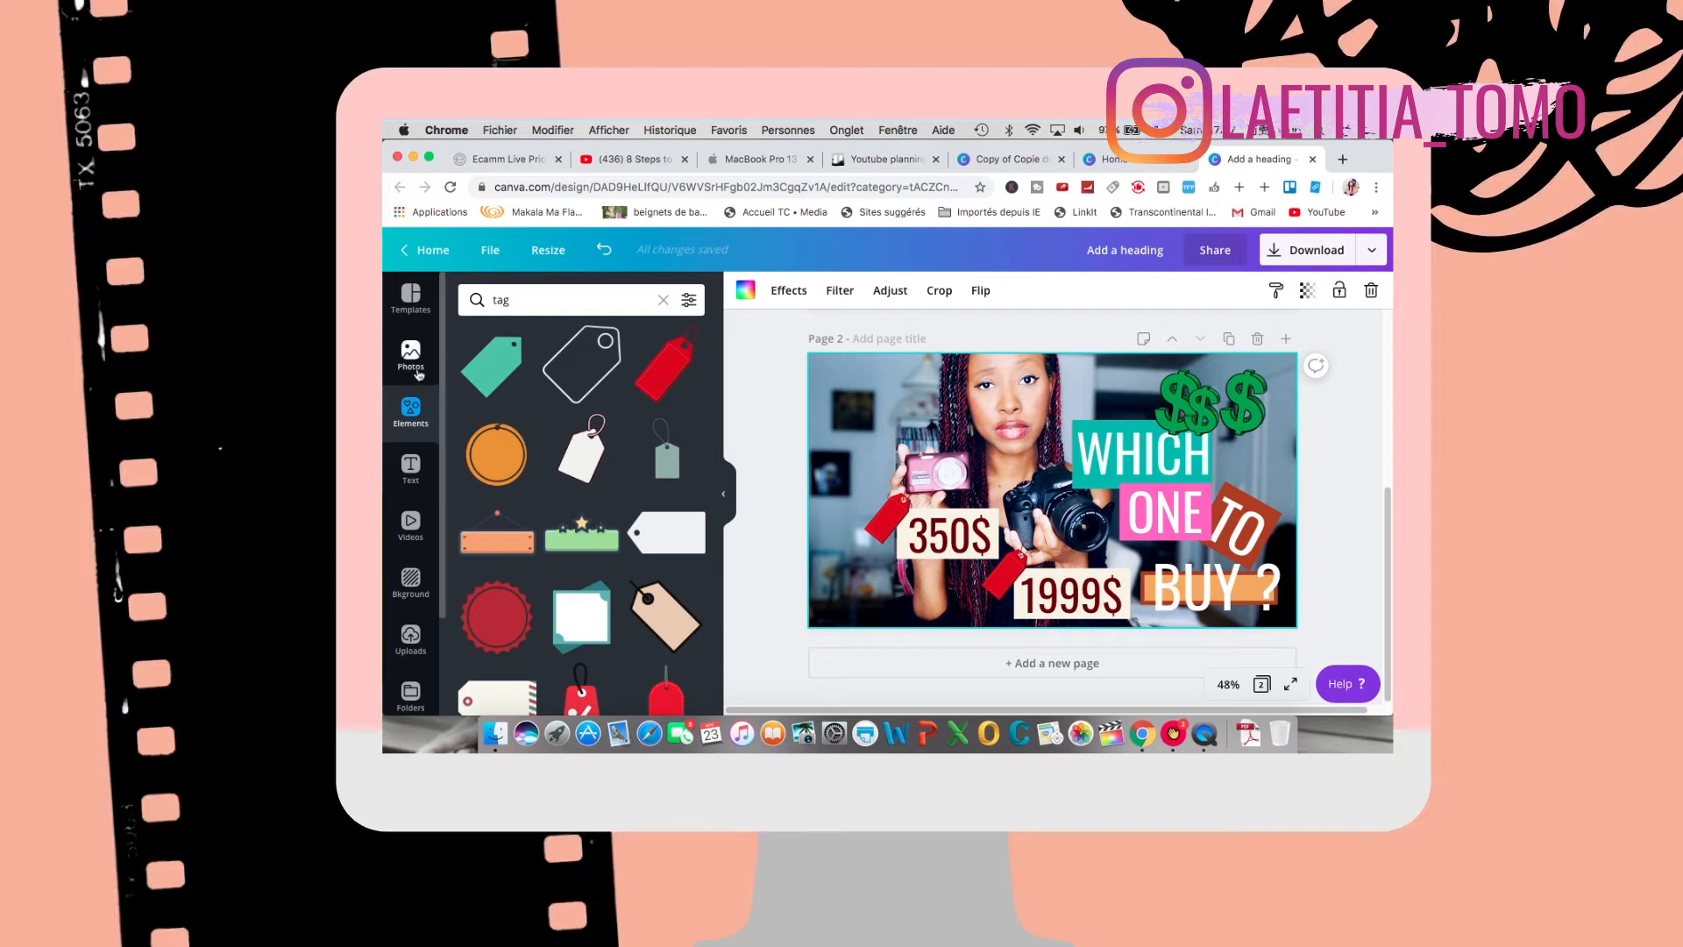
{"action": "left_click", "coordinate": [664, 300]}
{"action": "left_click", "coordinate": [690, 424]}
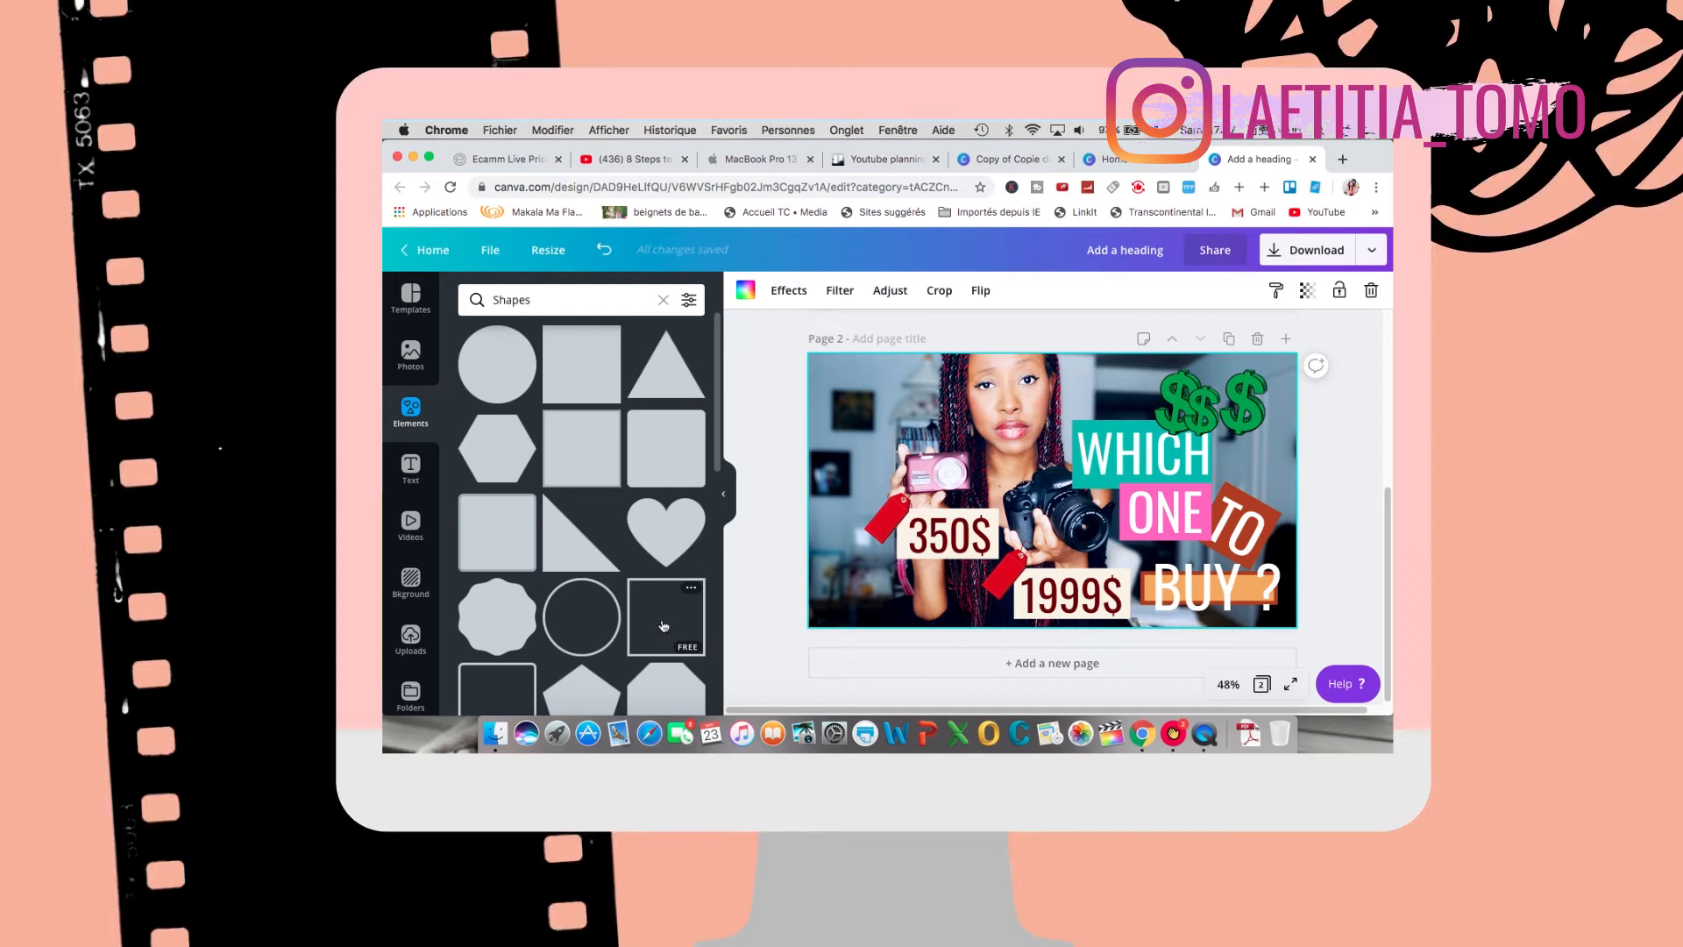
{"action": "left_click", "coordinate": [666, 617]}
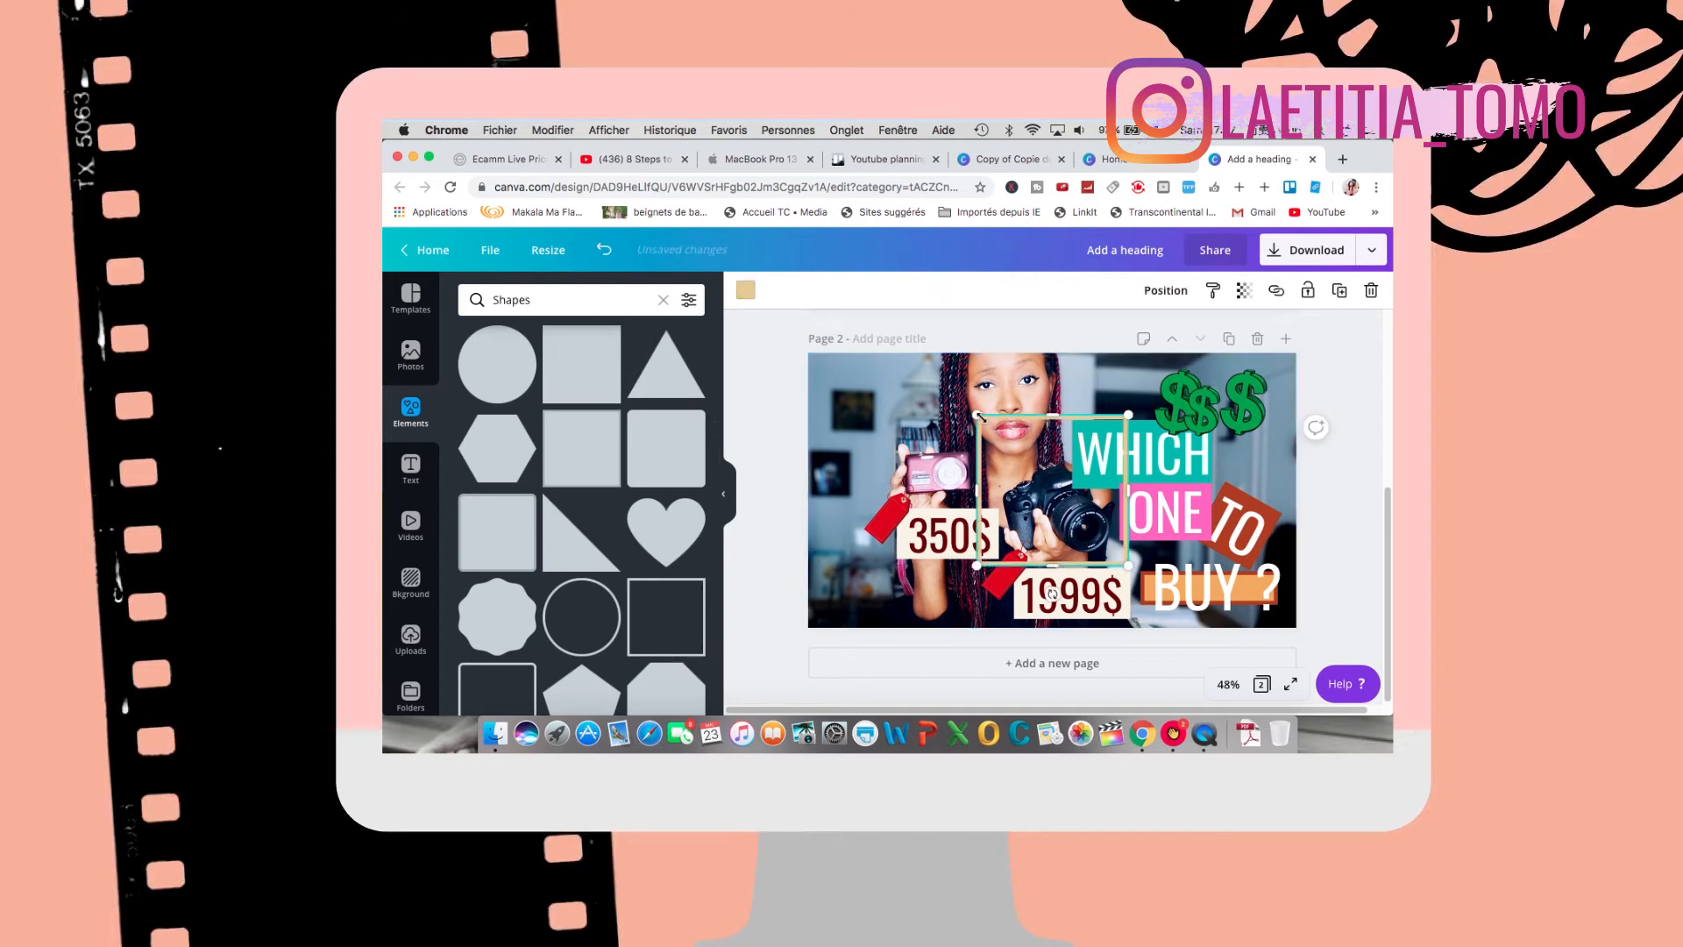
{"action": "left_click_drag", "start_coordinate": [983, 421], "coordinate": [915, 352]}
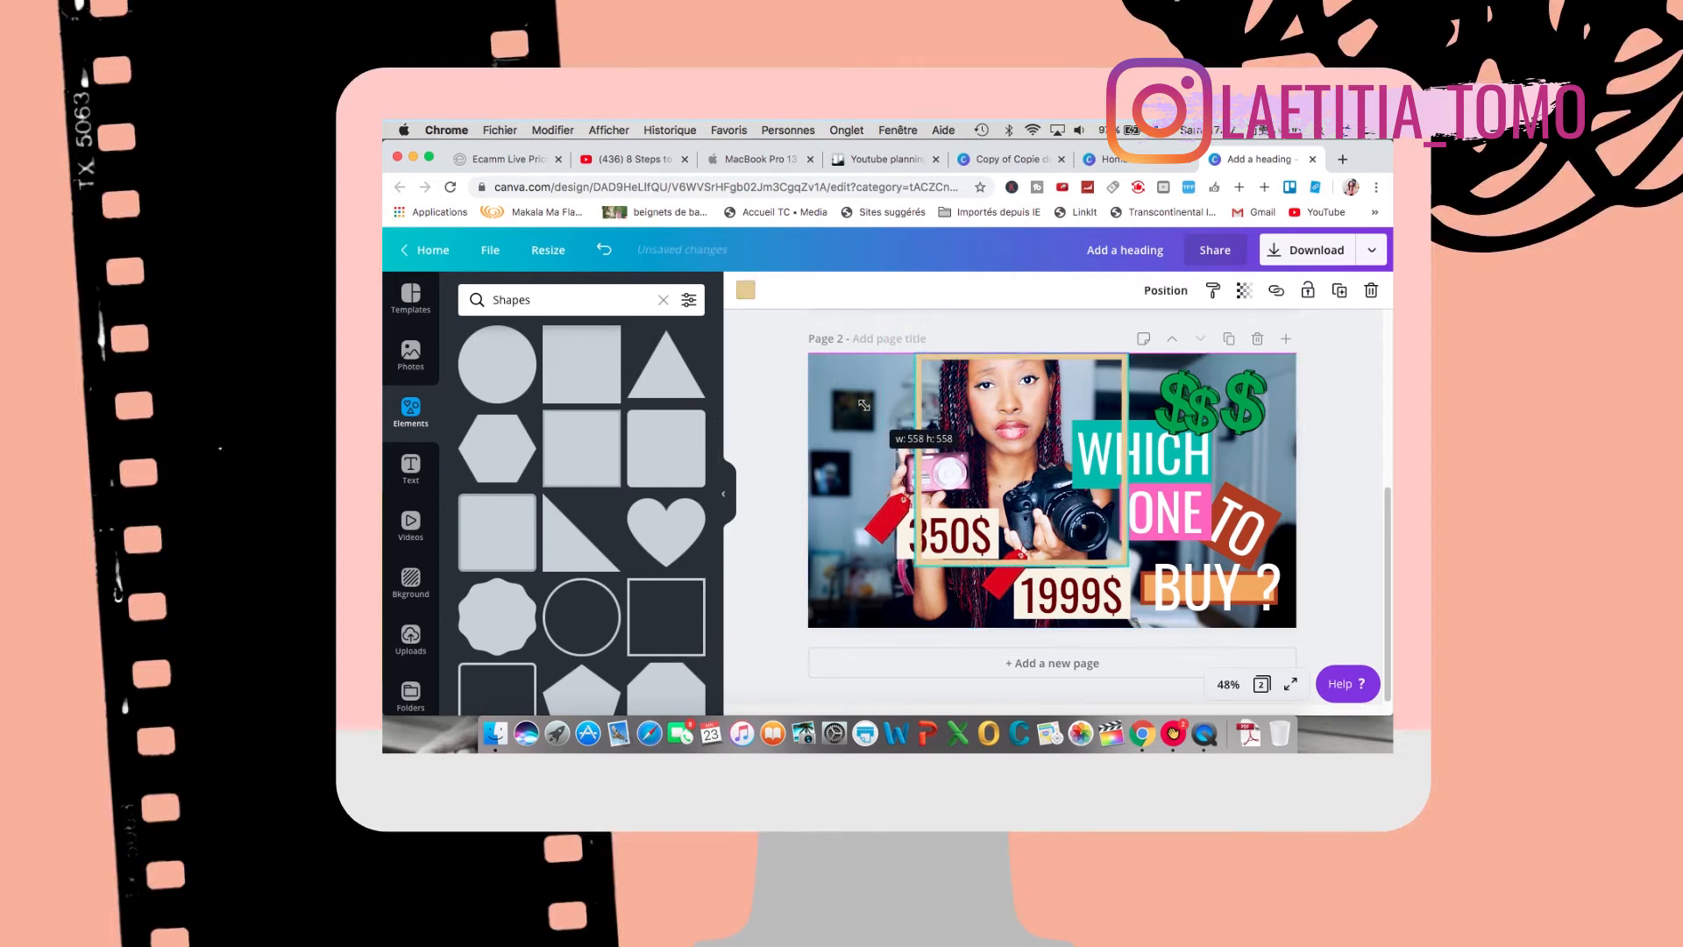
{"action": "left_click_drag", "start_coordinate": [915, 460], "coordinate": [809, 459]}
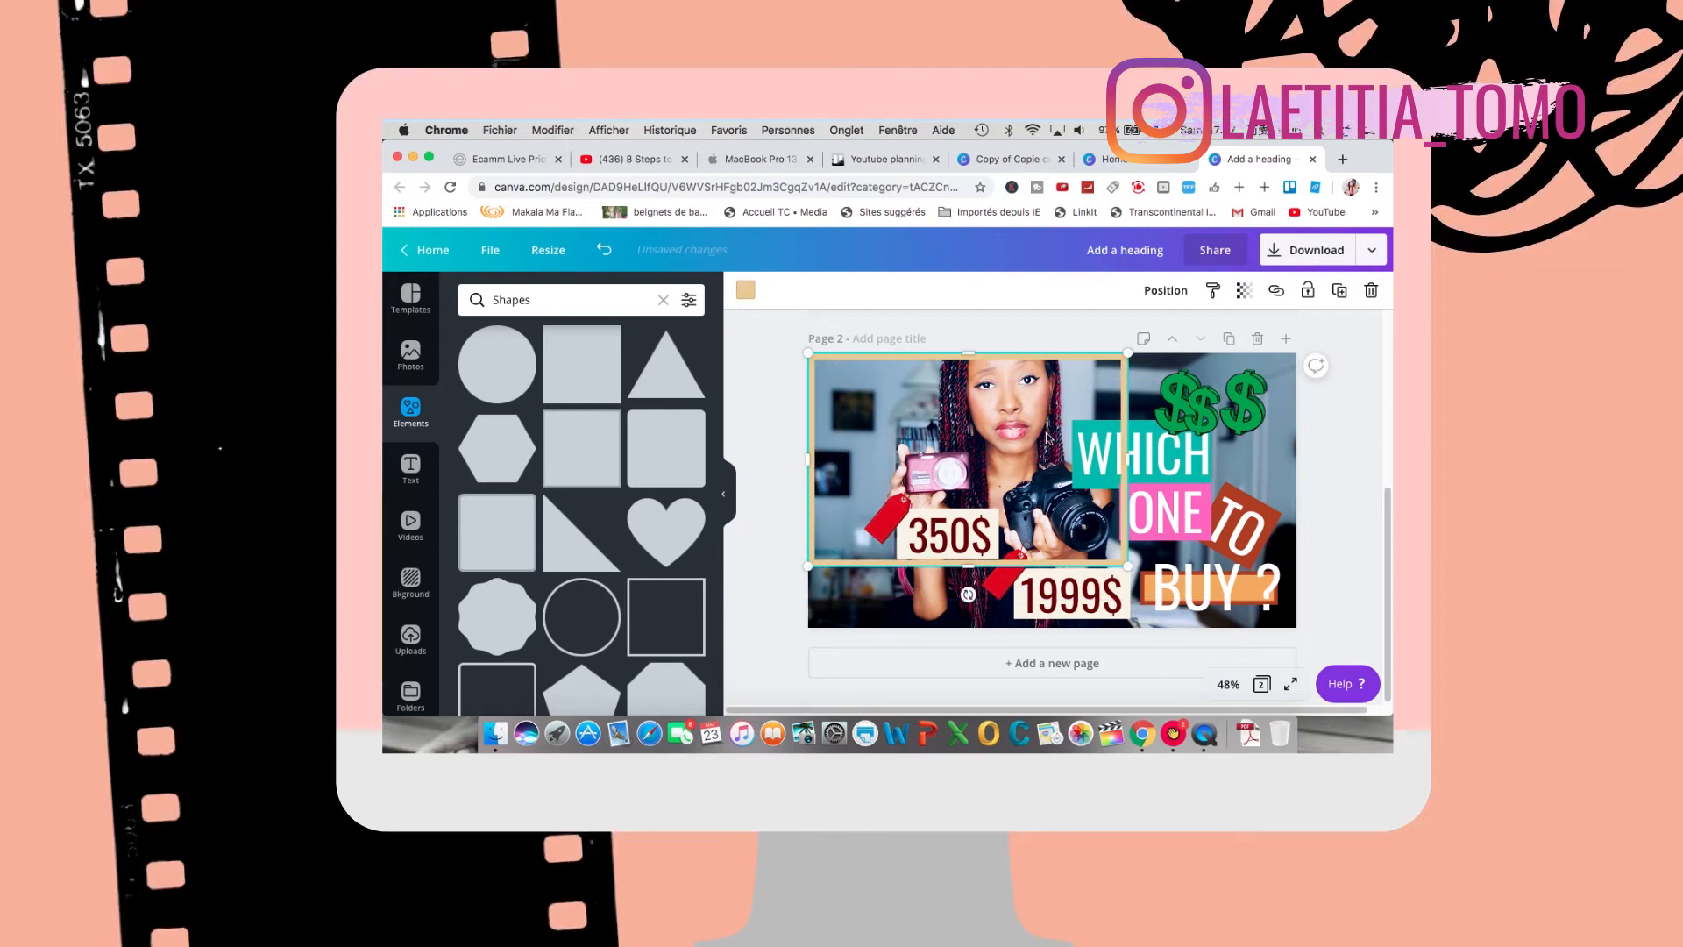
{"action": "left_click_drag", "start_coordinate": [1128, 457], "coordinate": [1296, 457]}
{"action": "left_click_drag", "start_coordinate": [1050, 564], "coordinate": [1050, 630]}
Step: Color the frame teal from the document colors and extend its edges slightly past the page for a thinner border
{"action": "left_click", "coordinate": [746, 292]}
{"action": "left_click", "coordinate": [560, 448]}
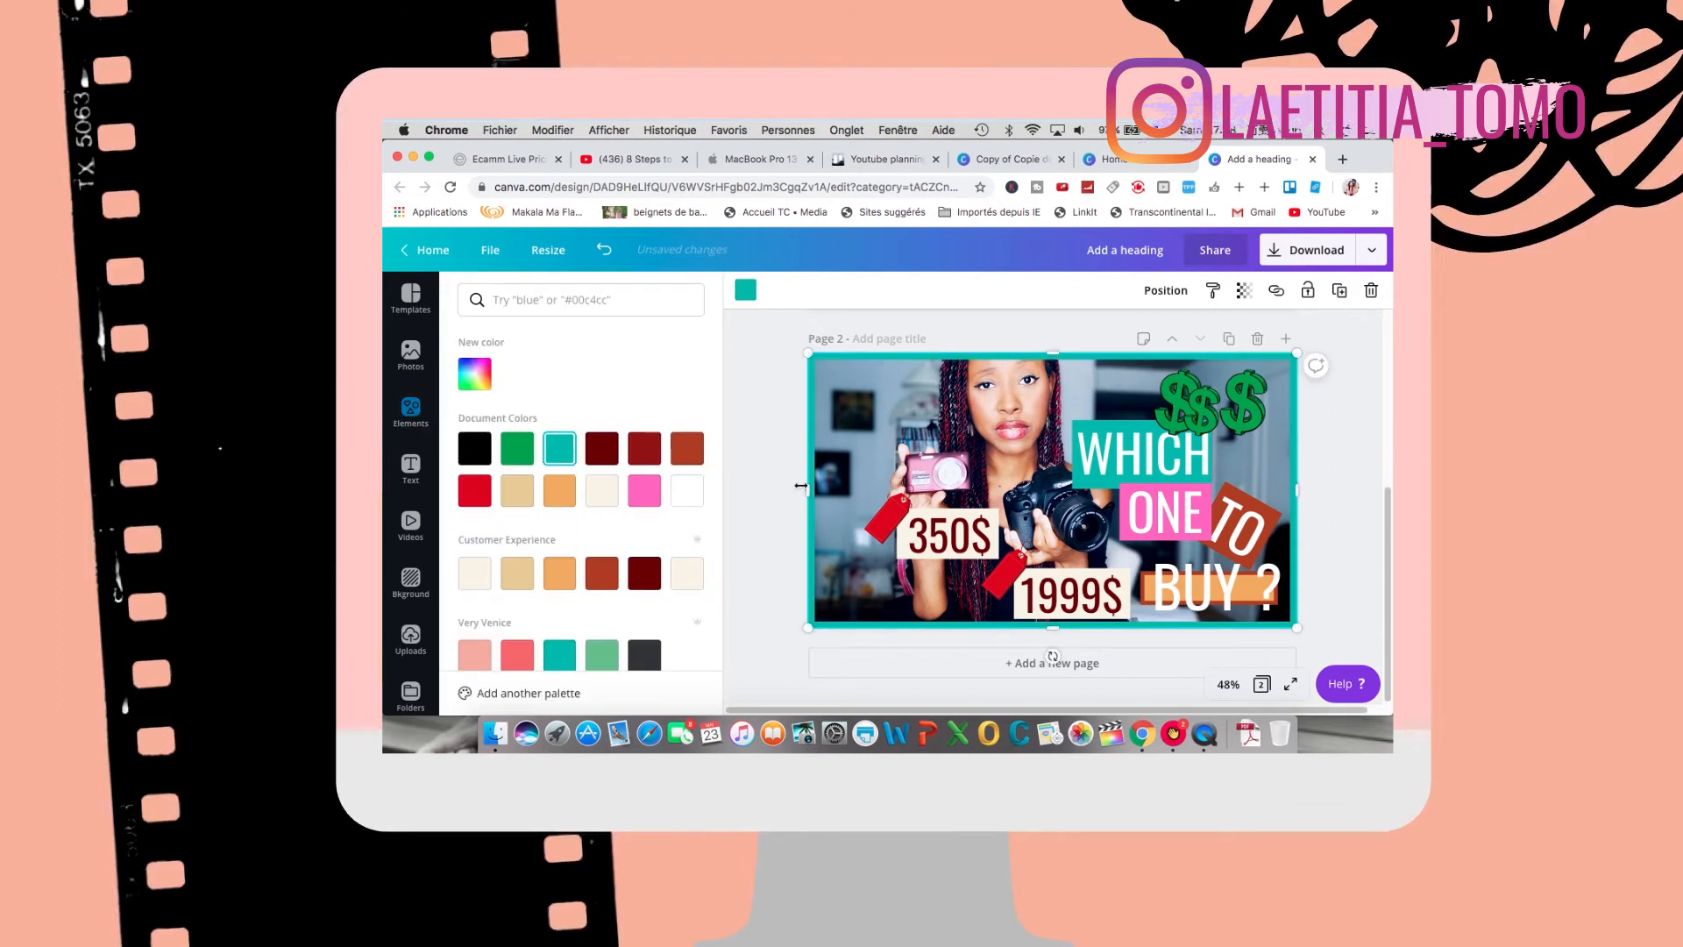
{"action": "left_click_drag", "start_coordinate": [808, 489], "coordinate": [802, 489]}
{"action": "left_click", "coordinate": [1342, 496]}
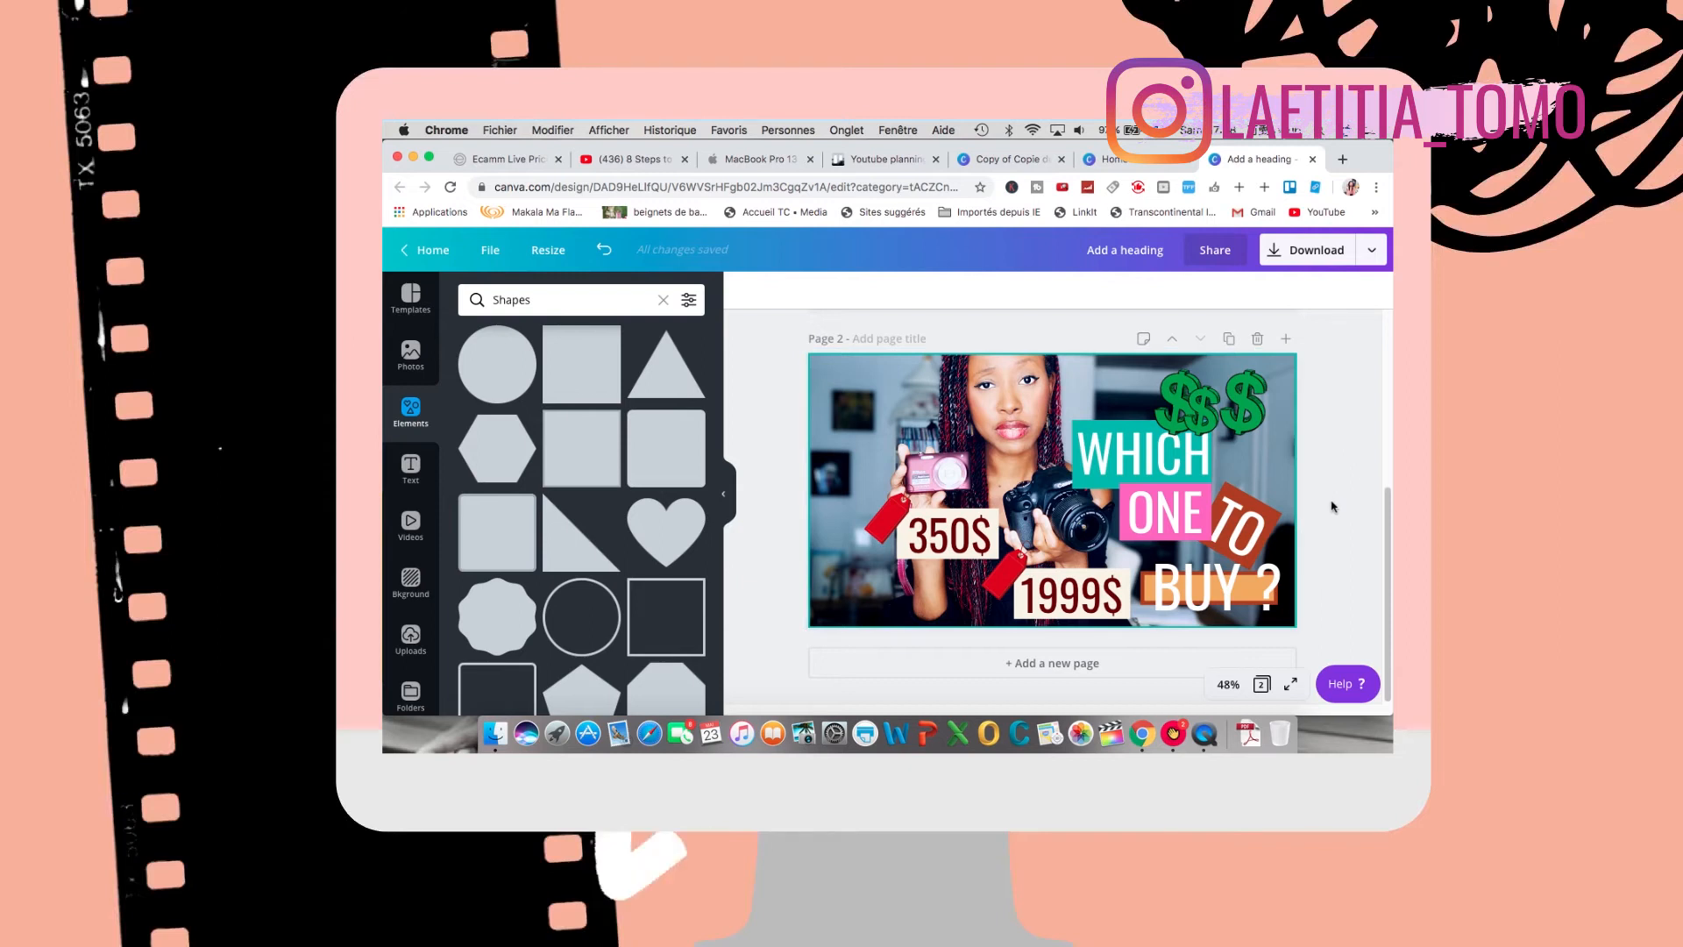
Step: Download only page 2 of the design as a PNG and dismiss the publishing dialog
{"action": "left_click", "coordinate": [1372, 249]}
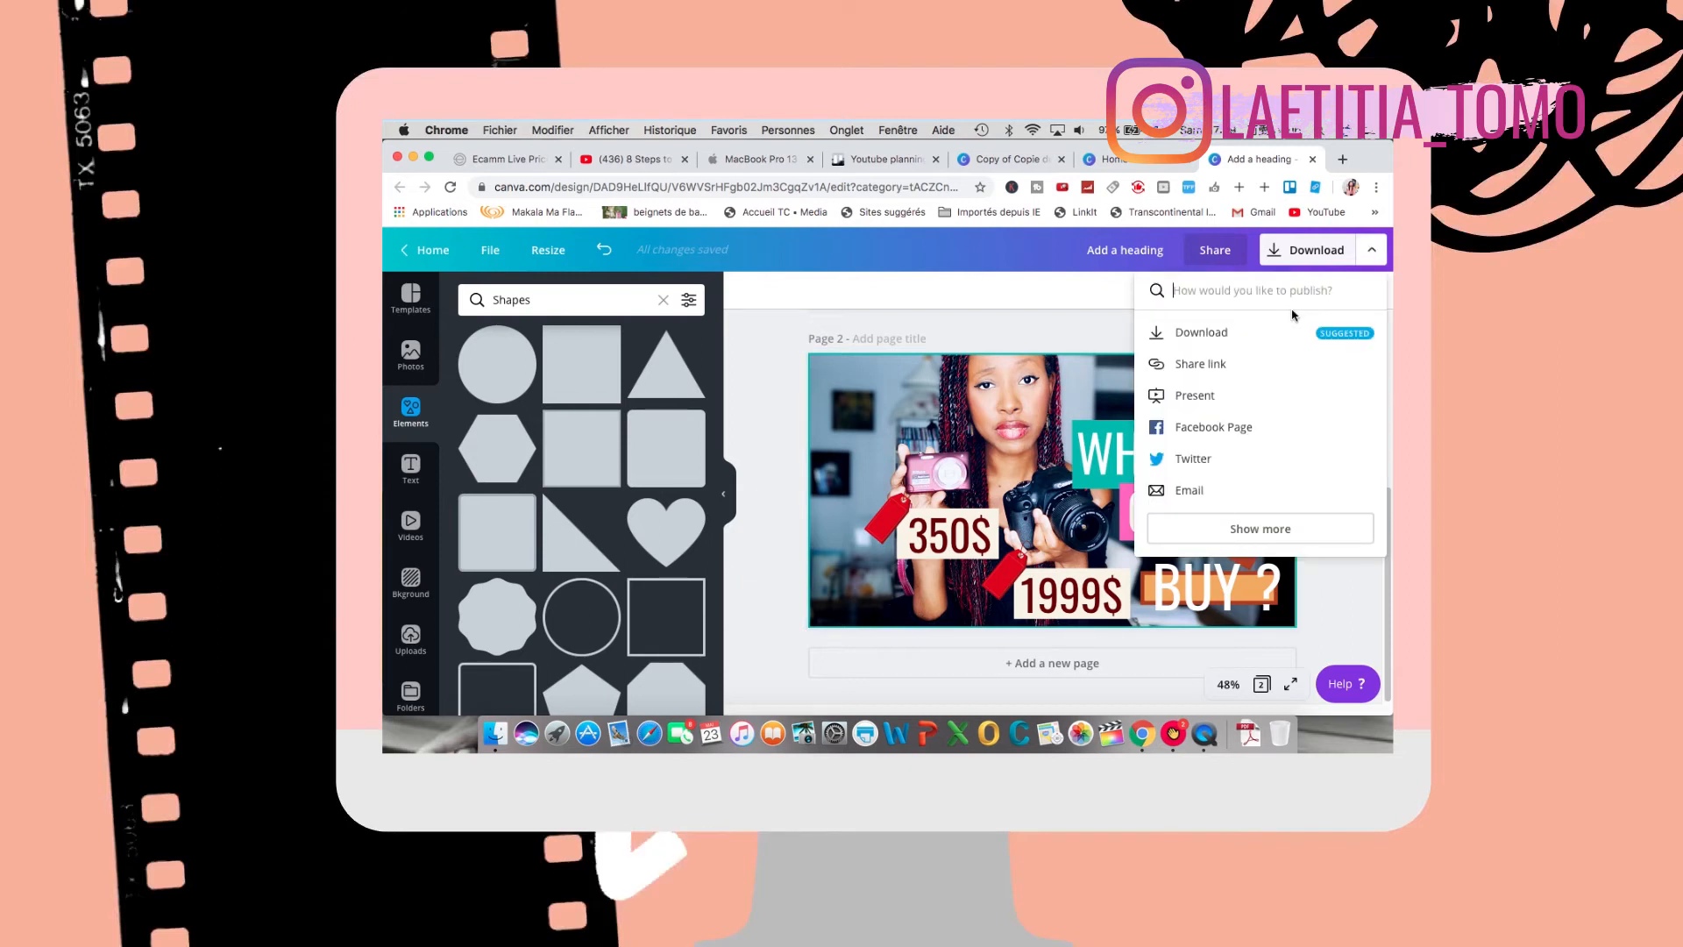
{"action": "left_click", "coordinate": [1157, 339]}
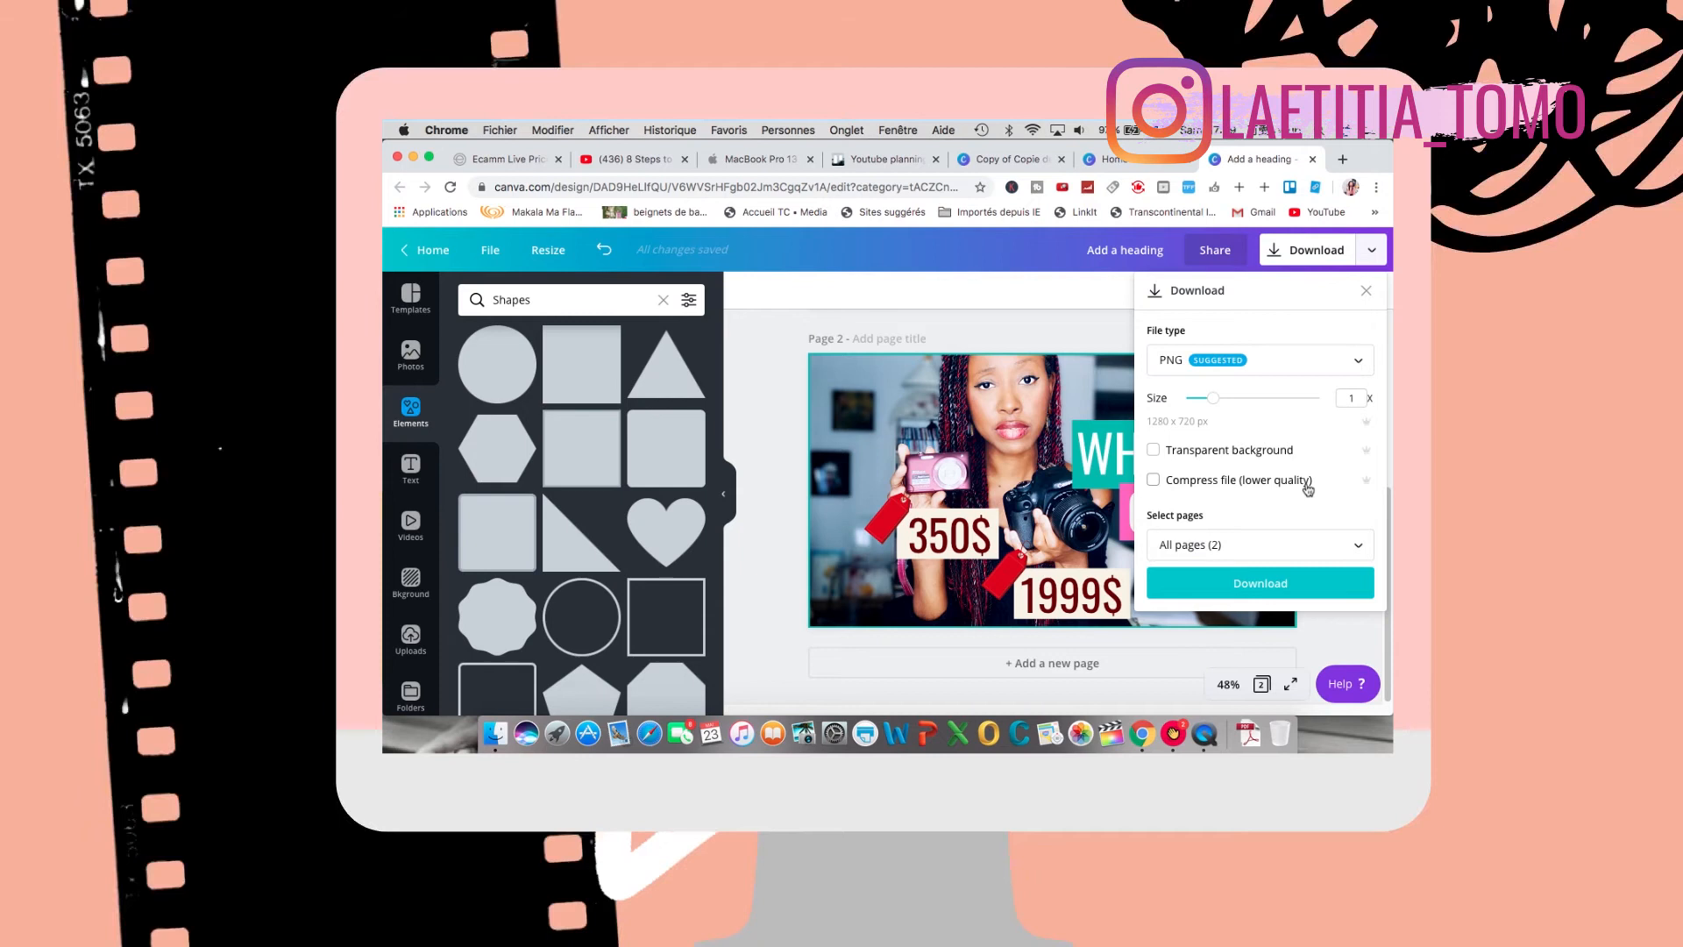
{"action": "left_click", "coordinate": [1272, 549]}
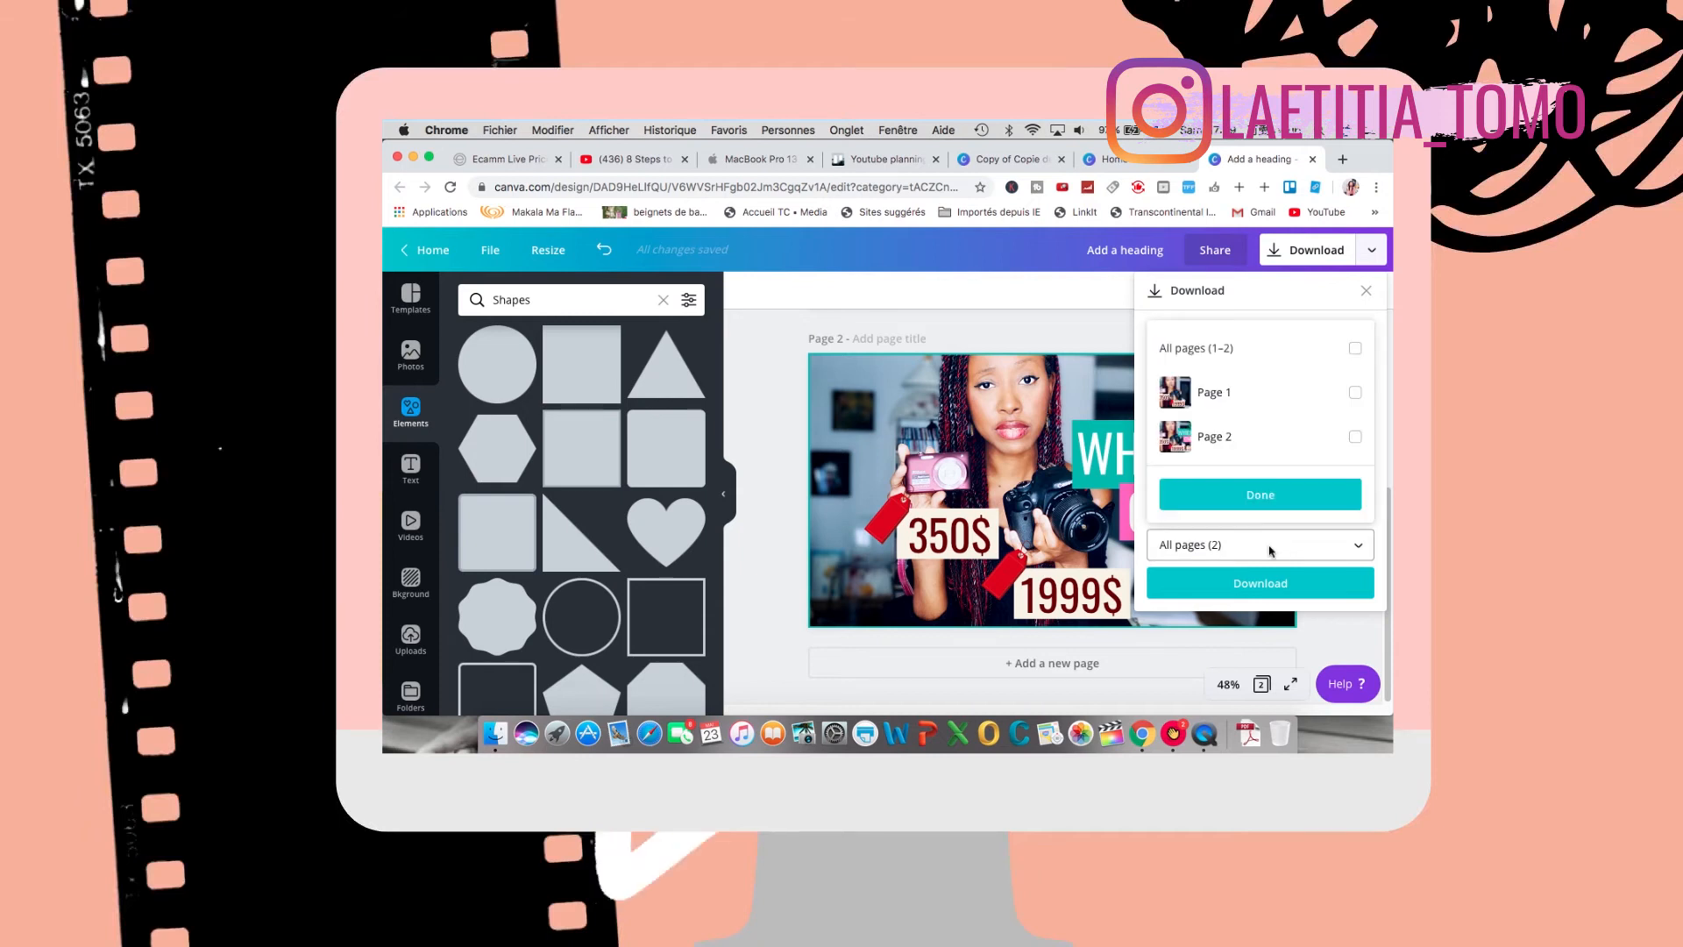
{"action": "left_click", "coordinate": [1355, 438]}
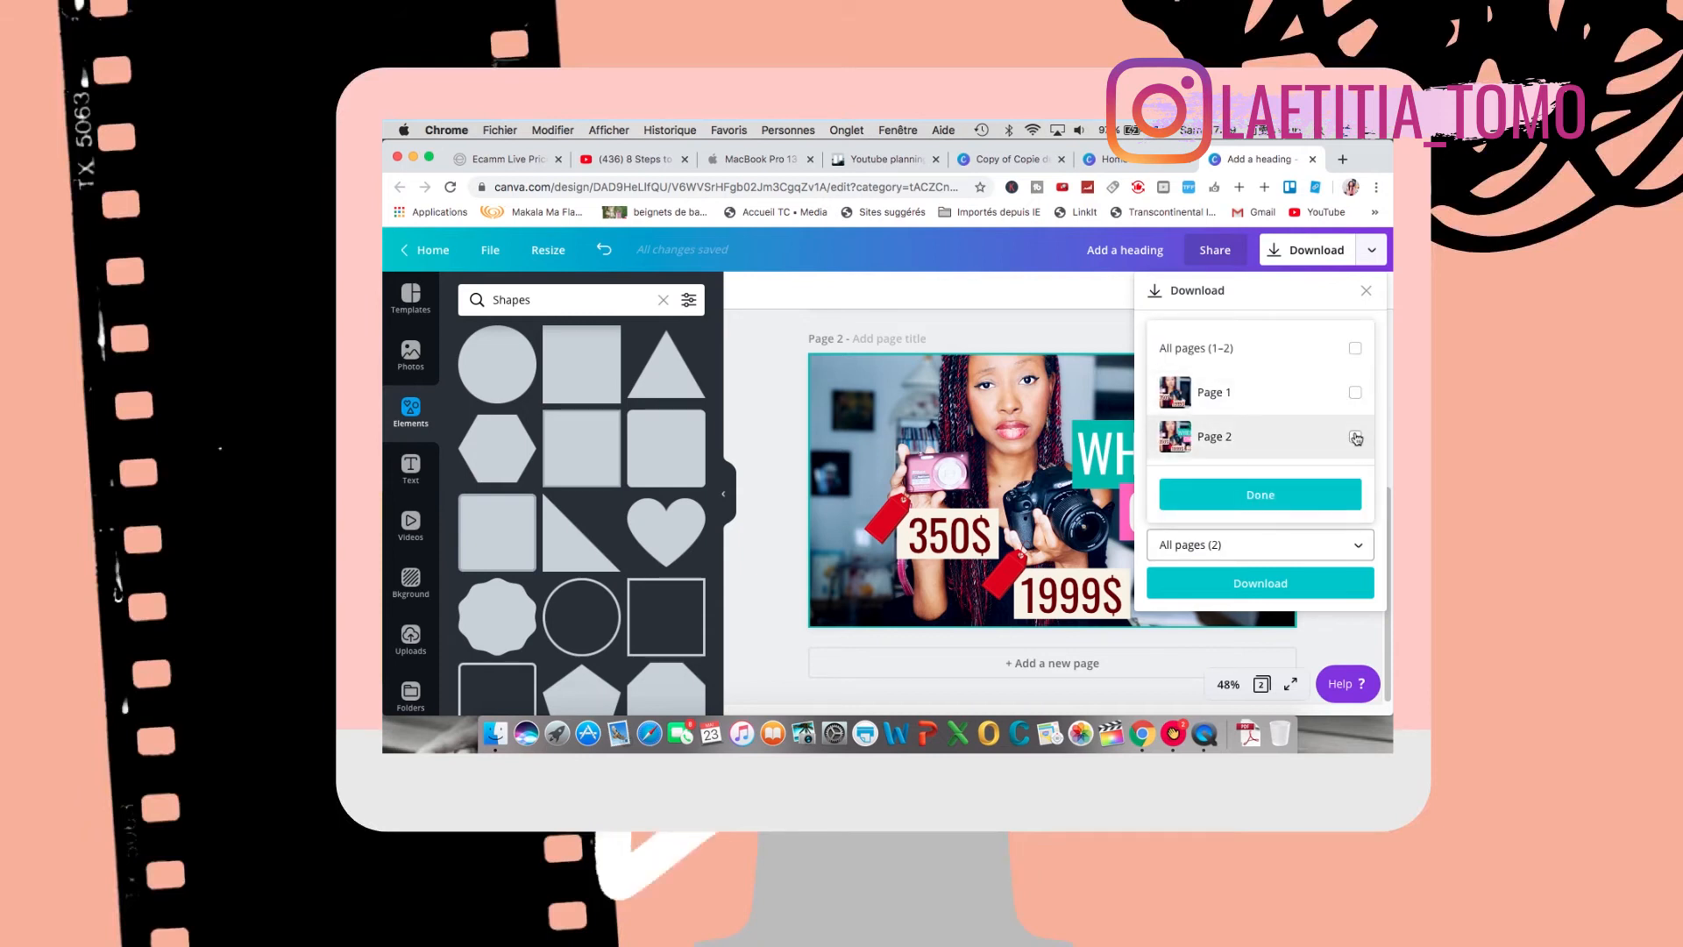
{"action": "left_click", "coordinate": [1266, 498]}
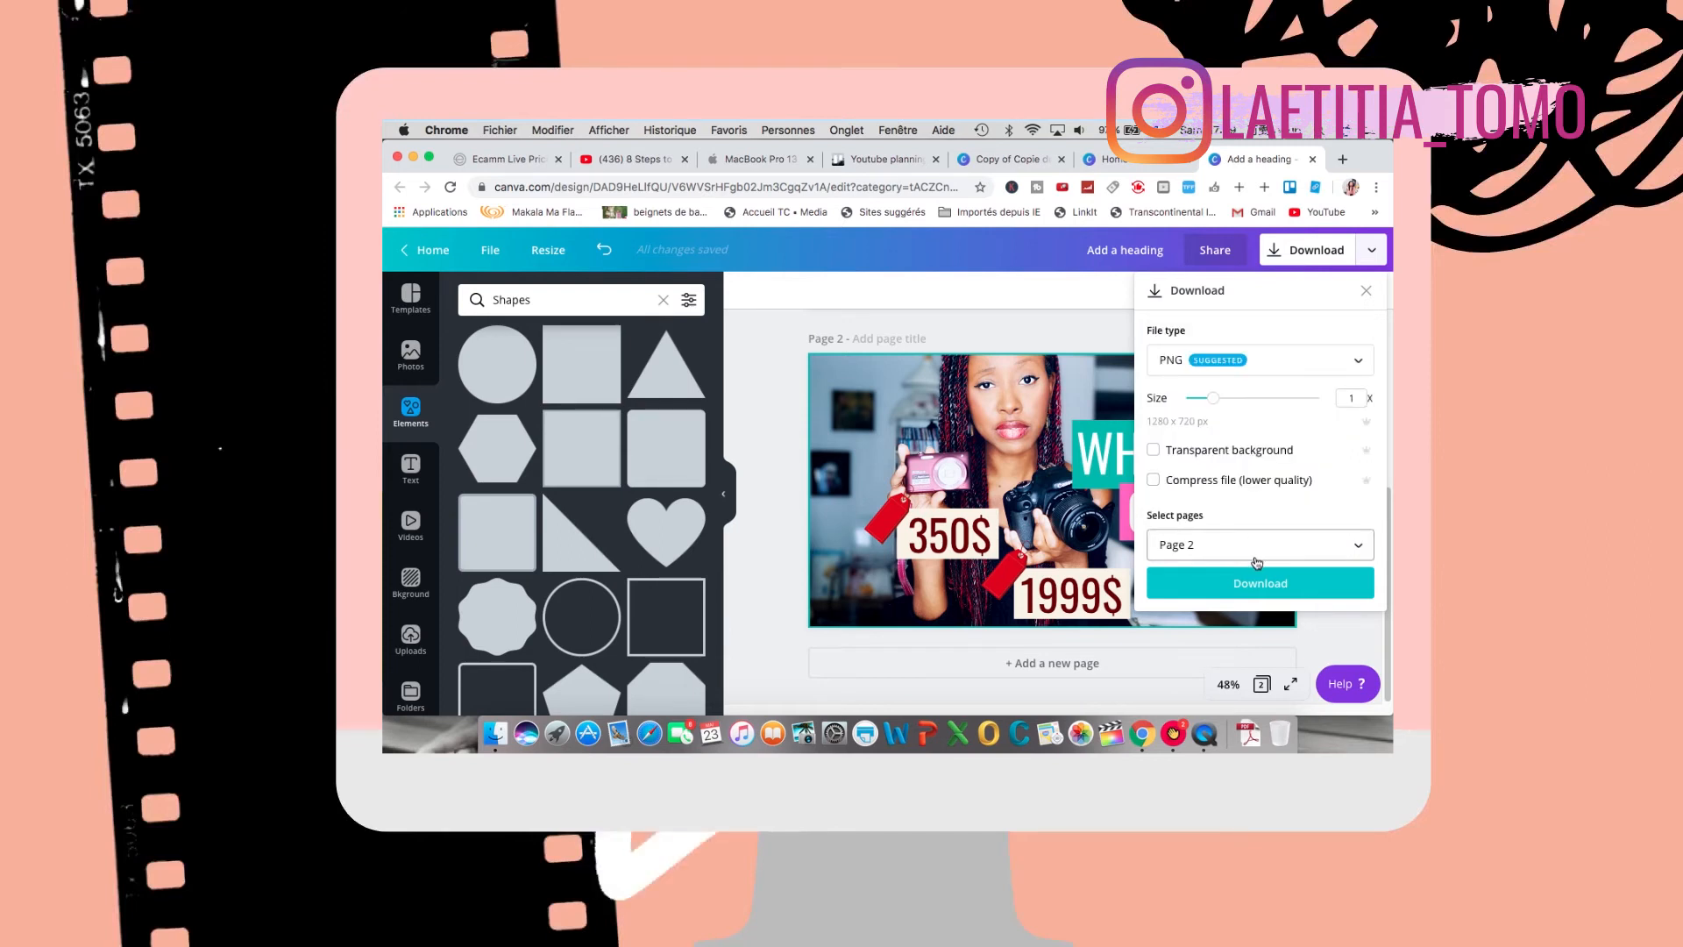
{"action": "left_click", "coordinate": [1254, 584]}
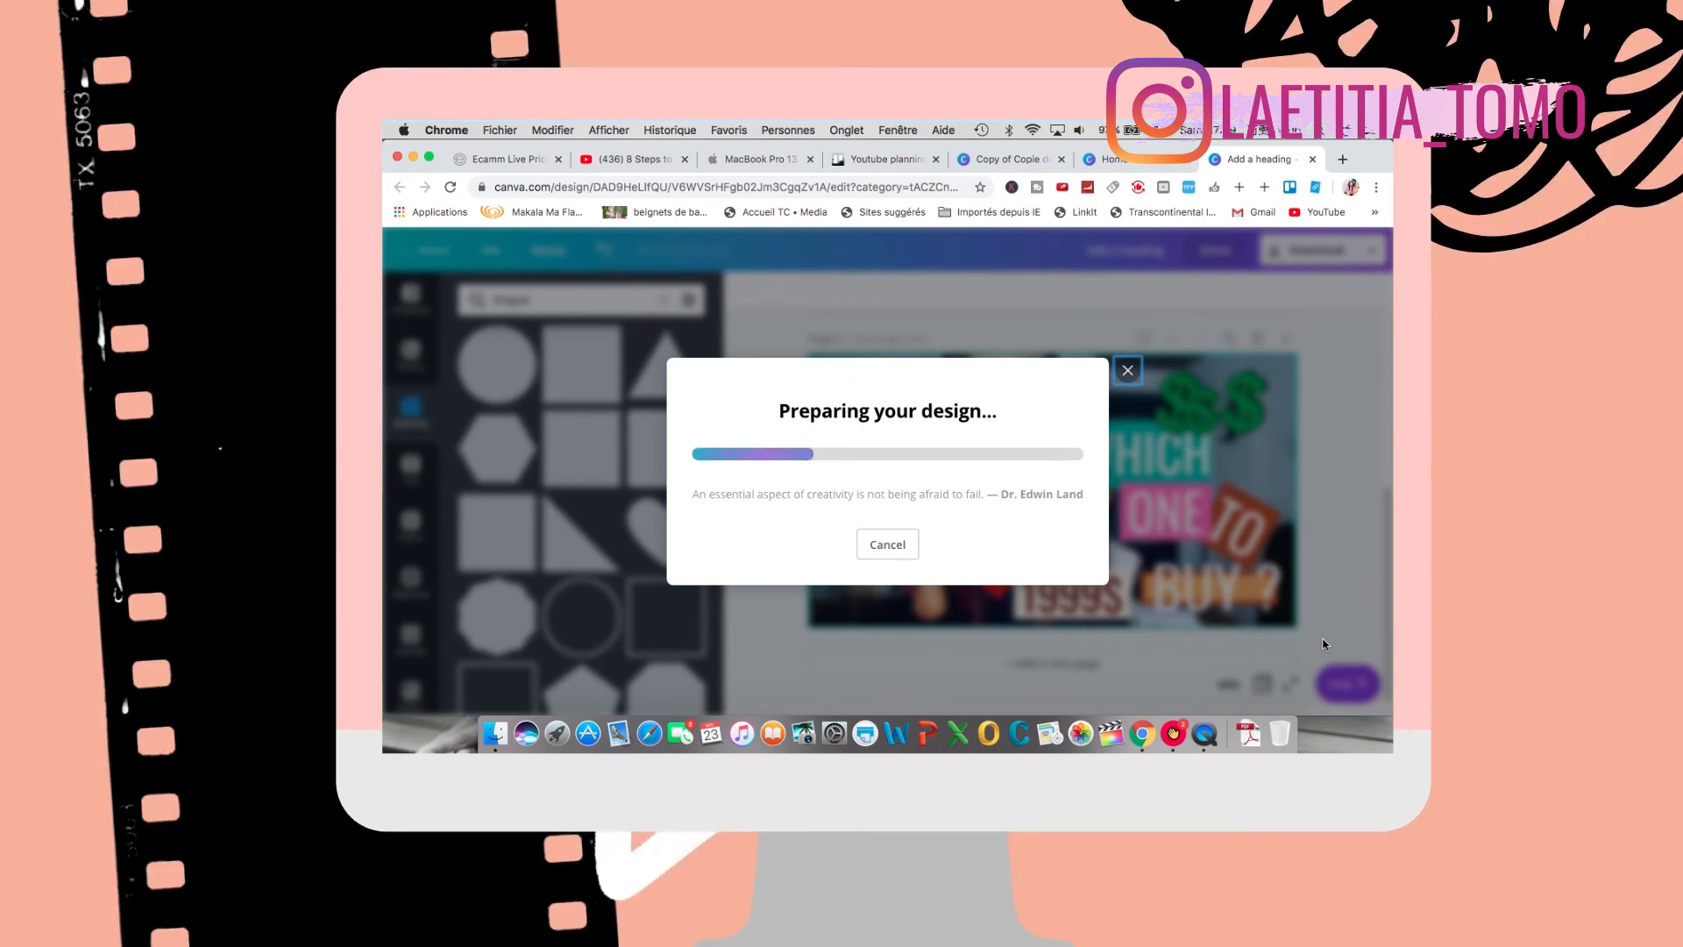
{"action": "left_click", "coordinate": [796, 588]}
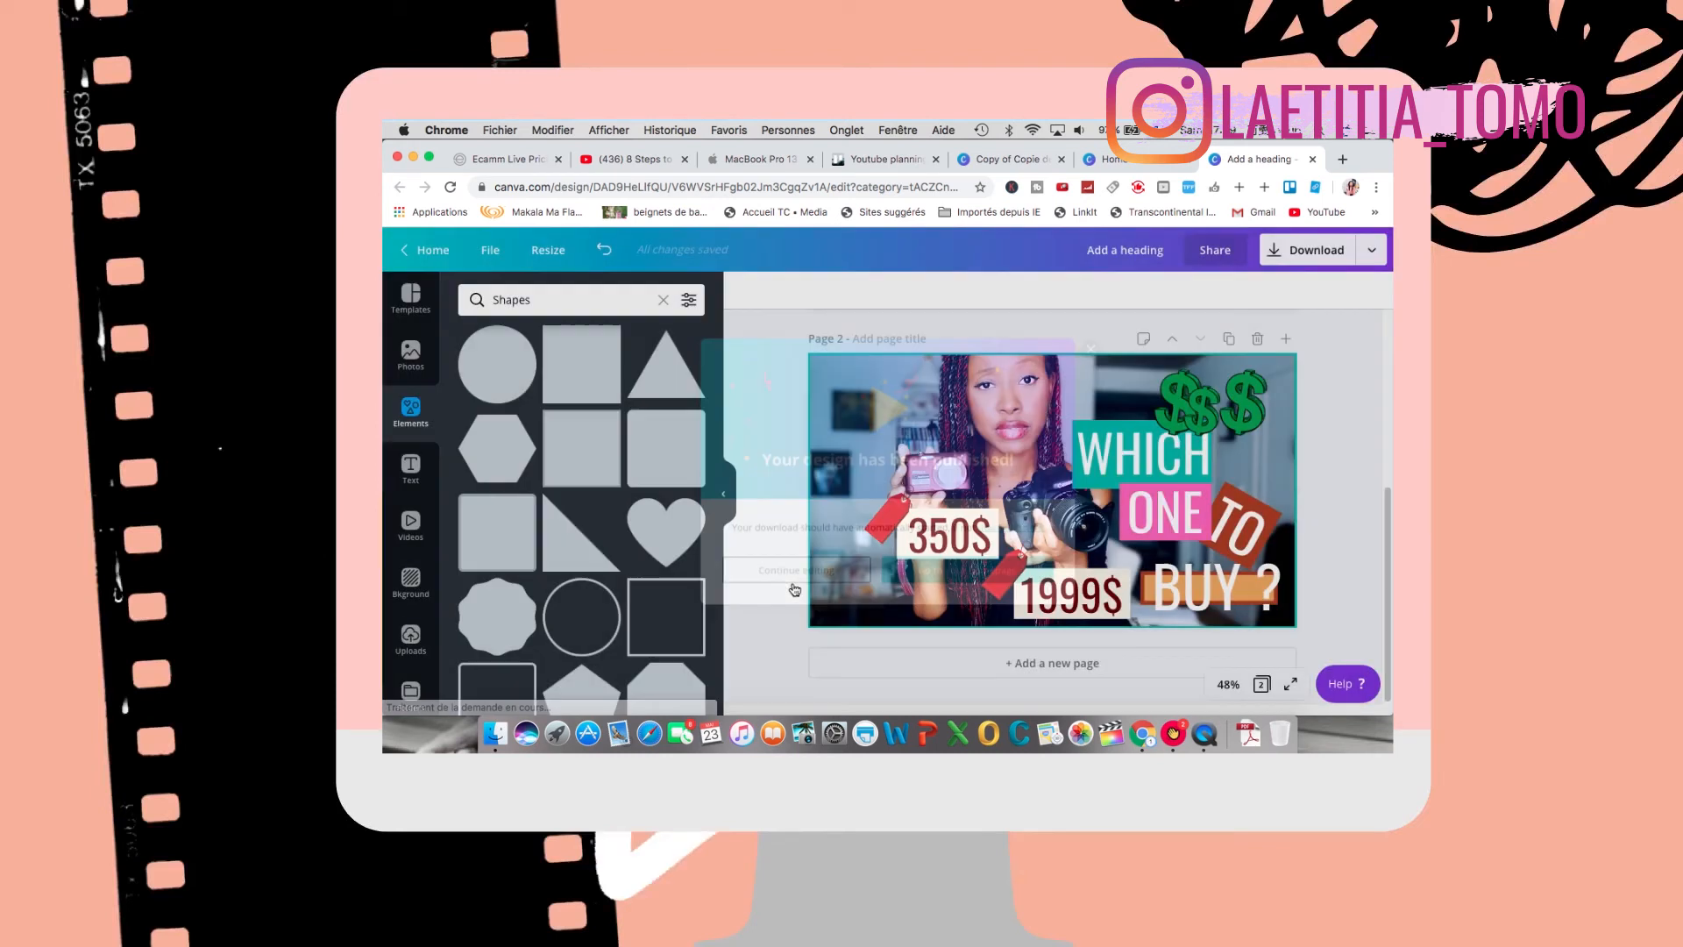